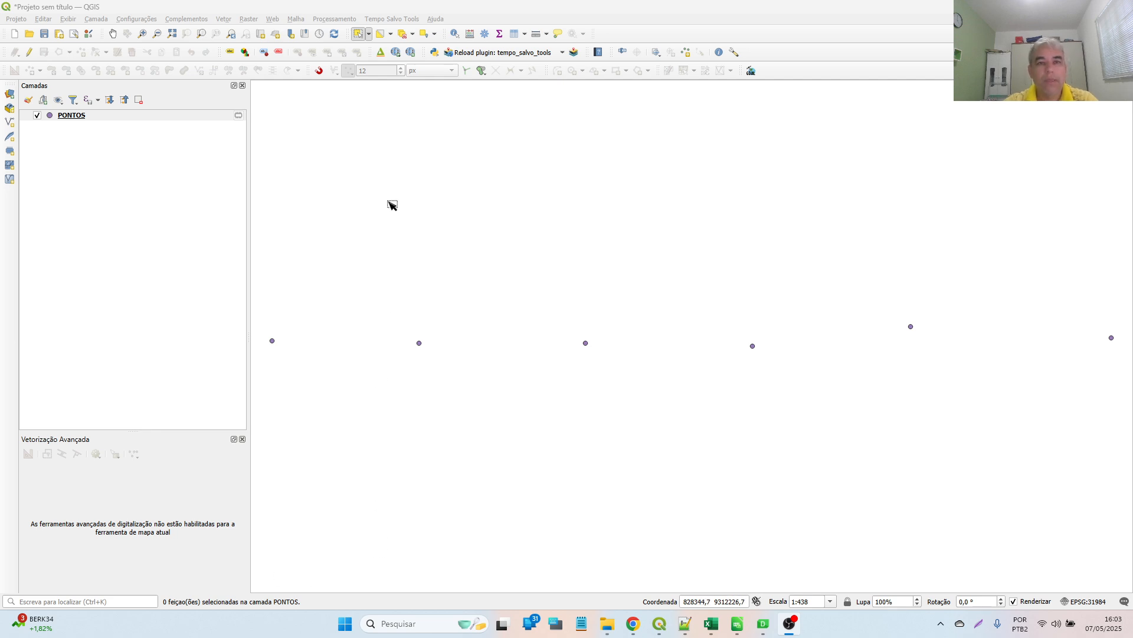
Step: Open the Tempo Salvo Tools function that exports images to KMZ (Imagens para KMZ)
click(403, 20)
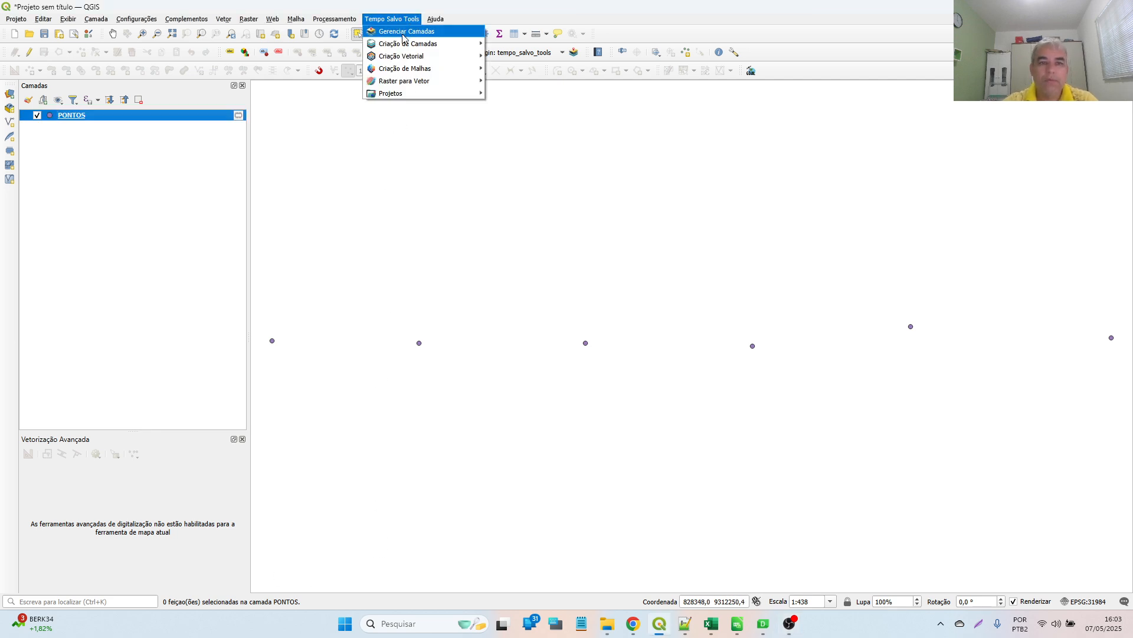
mouse_move(406, 44)
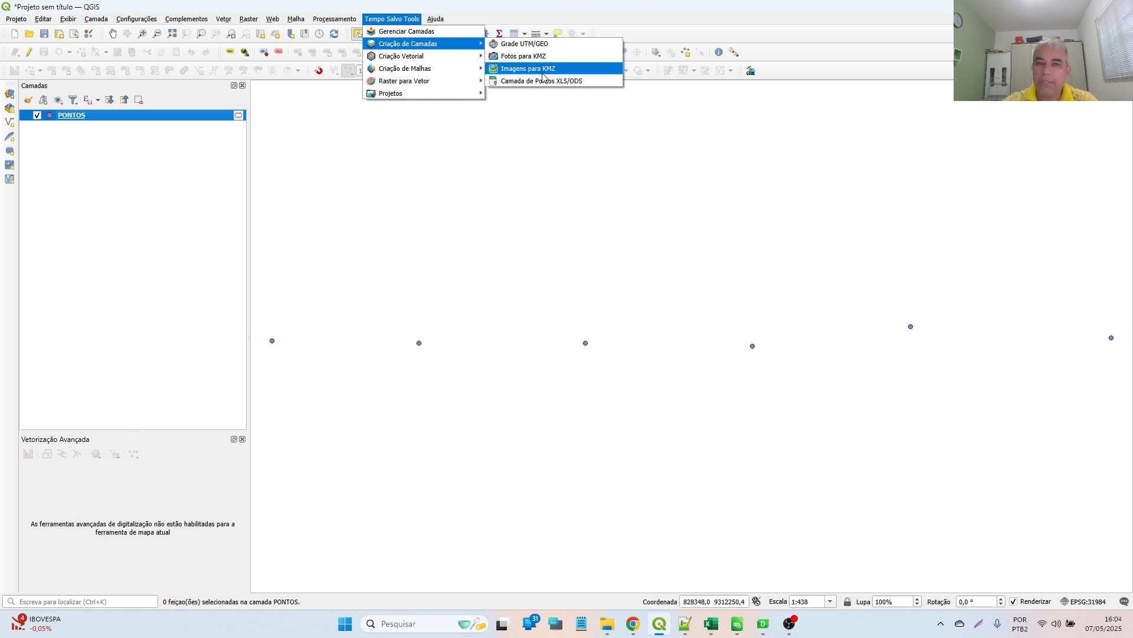
click(543, 71)
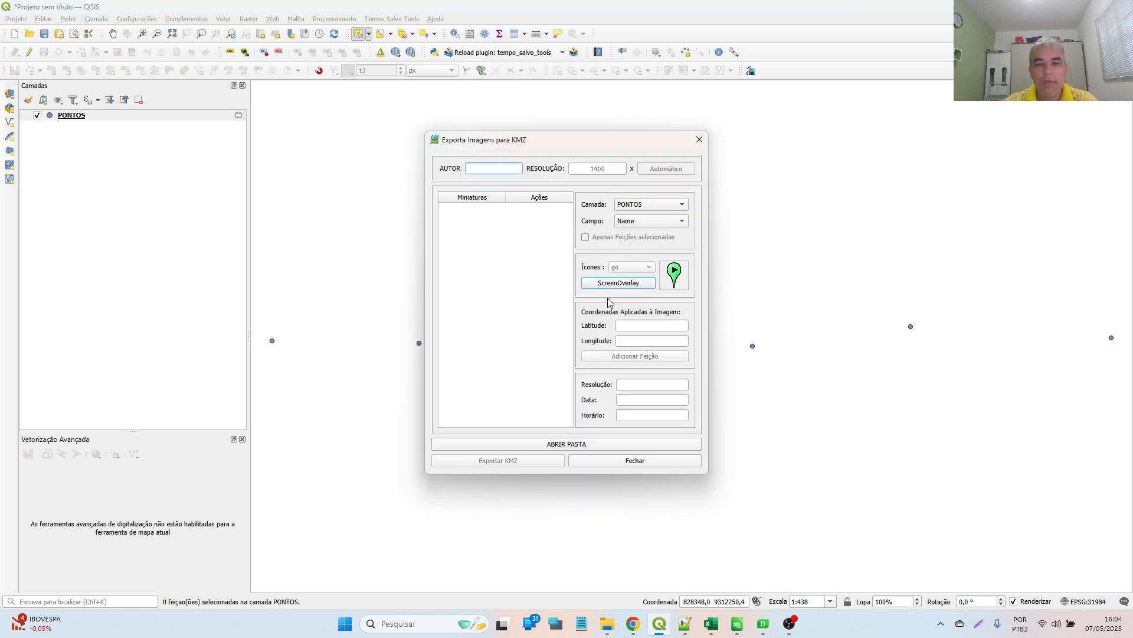
click(390, 261)
click(517, 266)
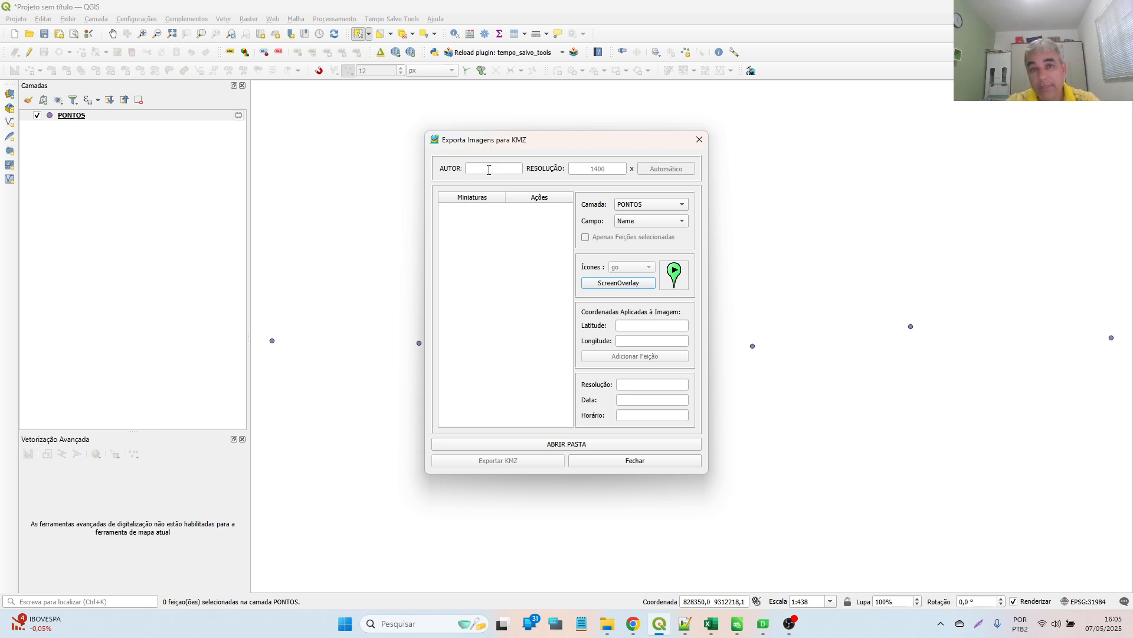
Step: Fill in the author's name for the KMZ image export
click(489, 169)
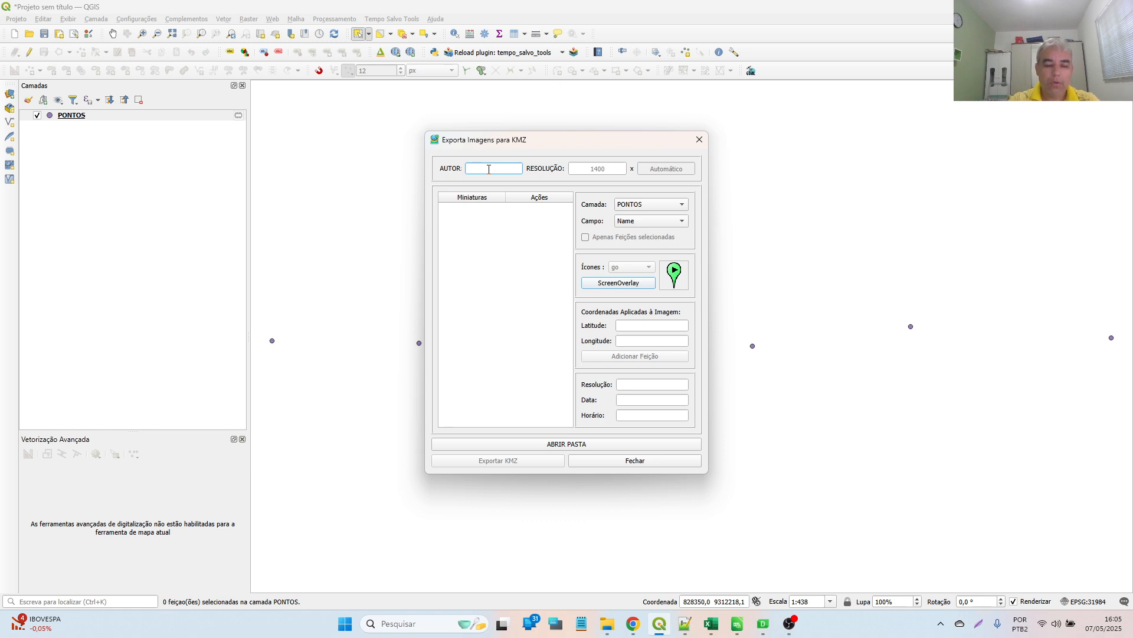
text(LEO)
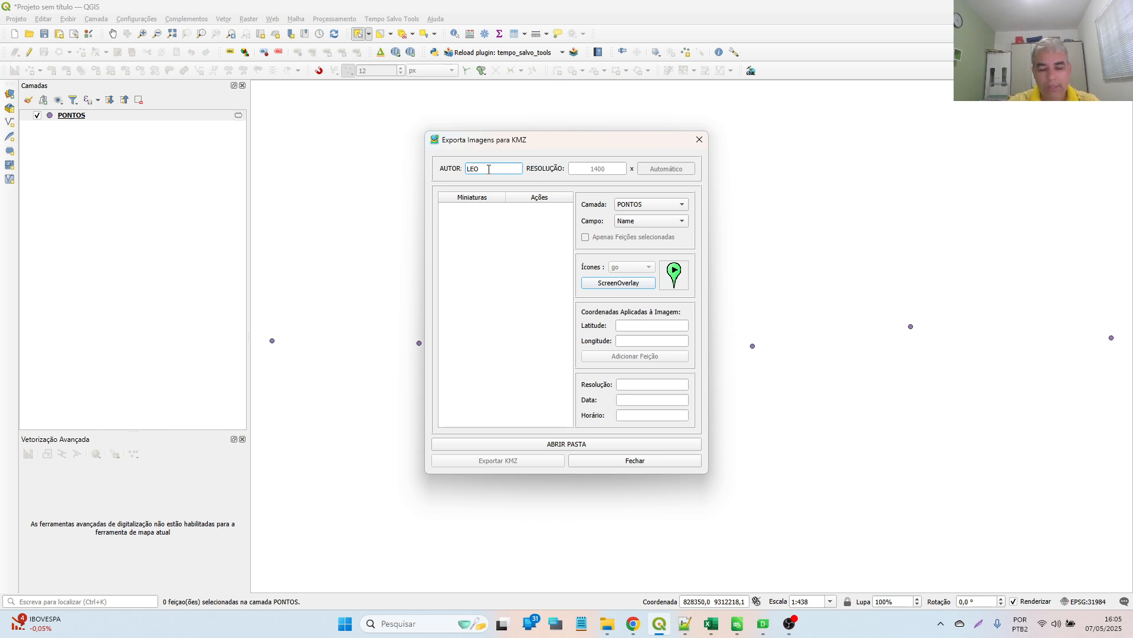
text(NARDO)
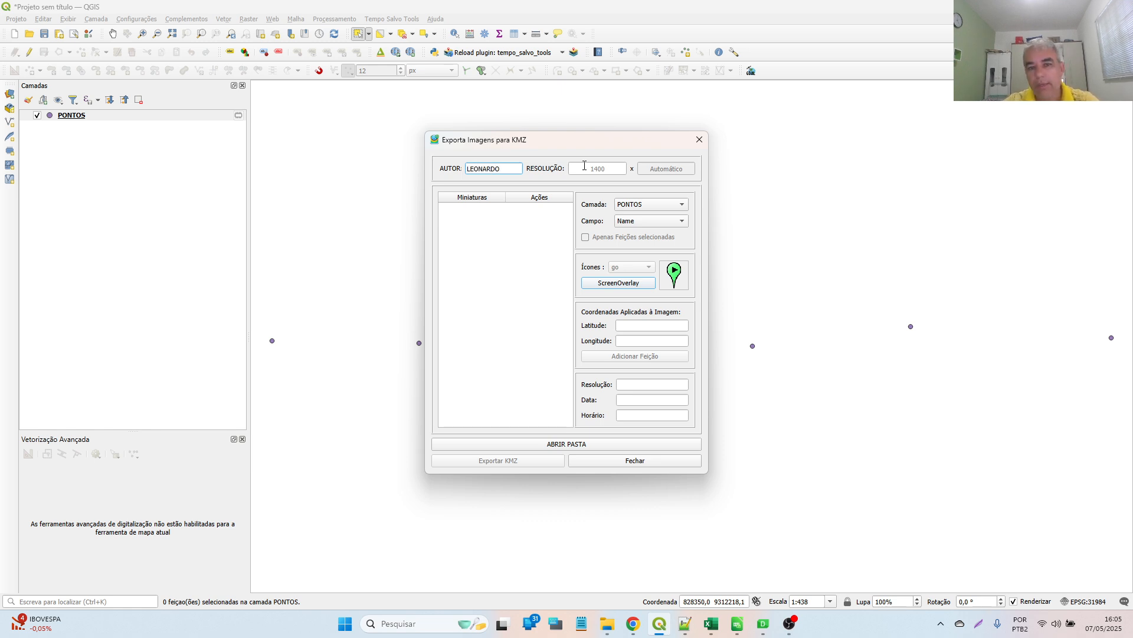
click(610, 169)
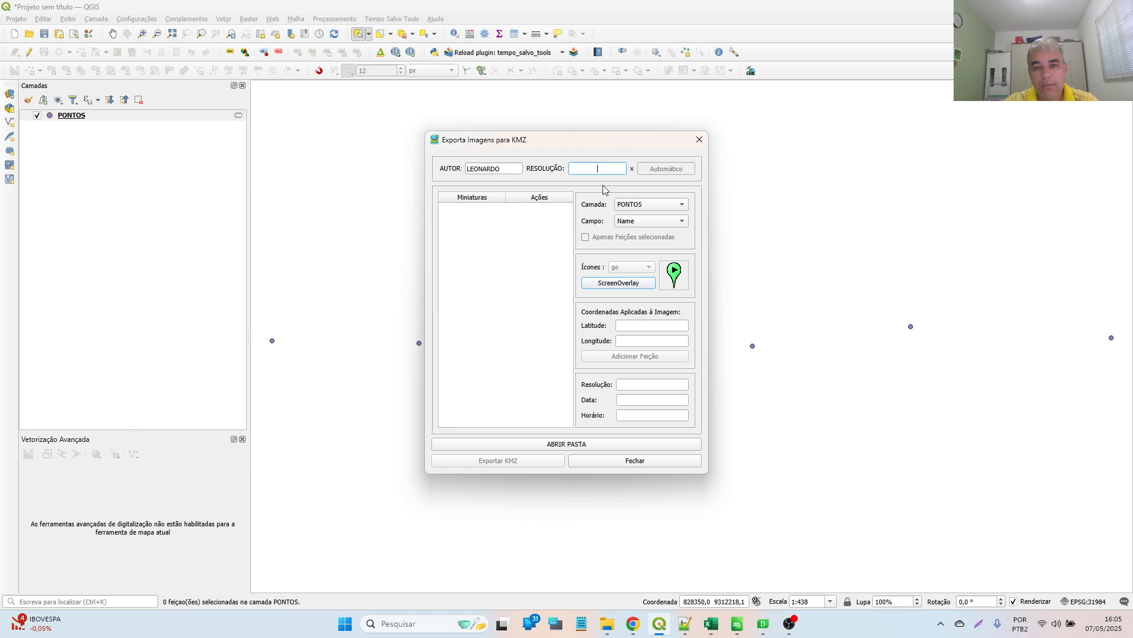
click(501, 169)
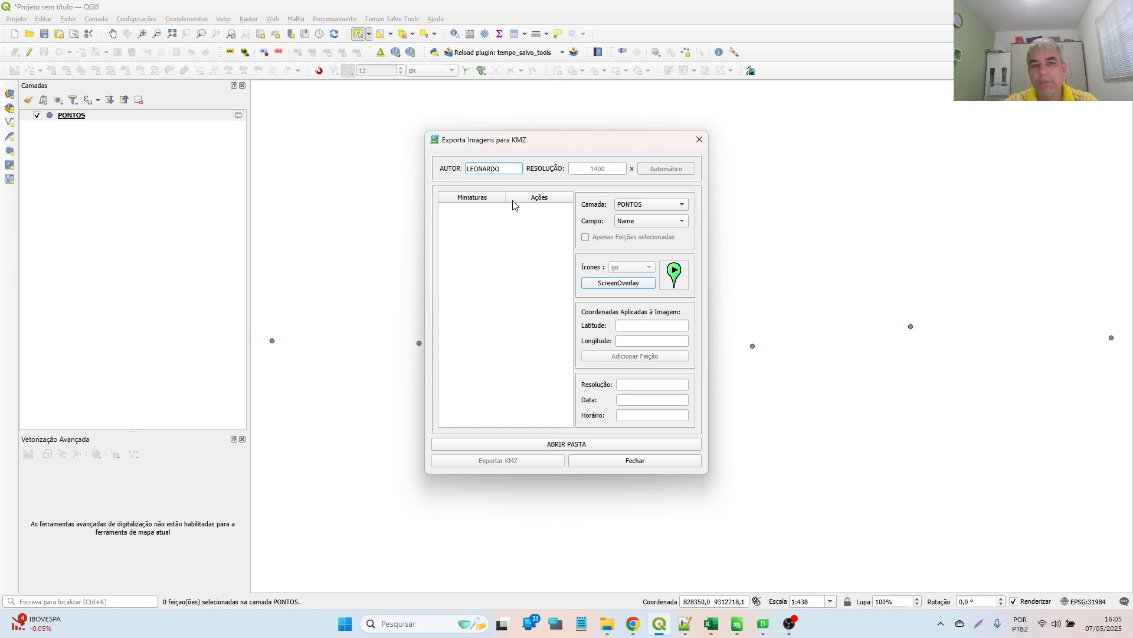
drag(502, 169, 465, 169)
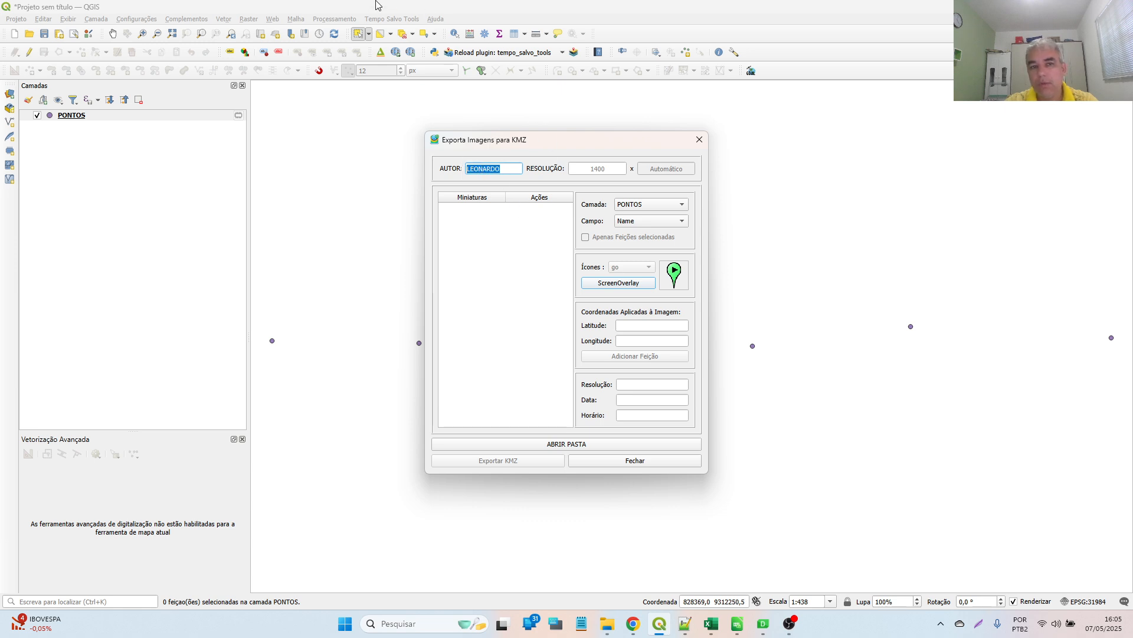
click(510, 172)
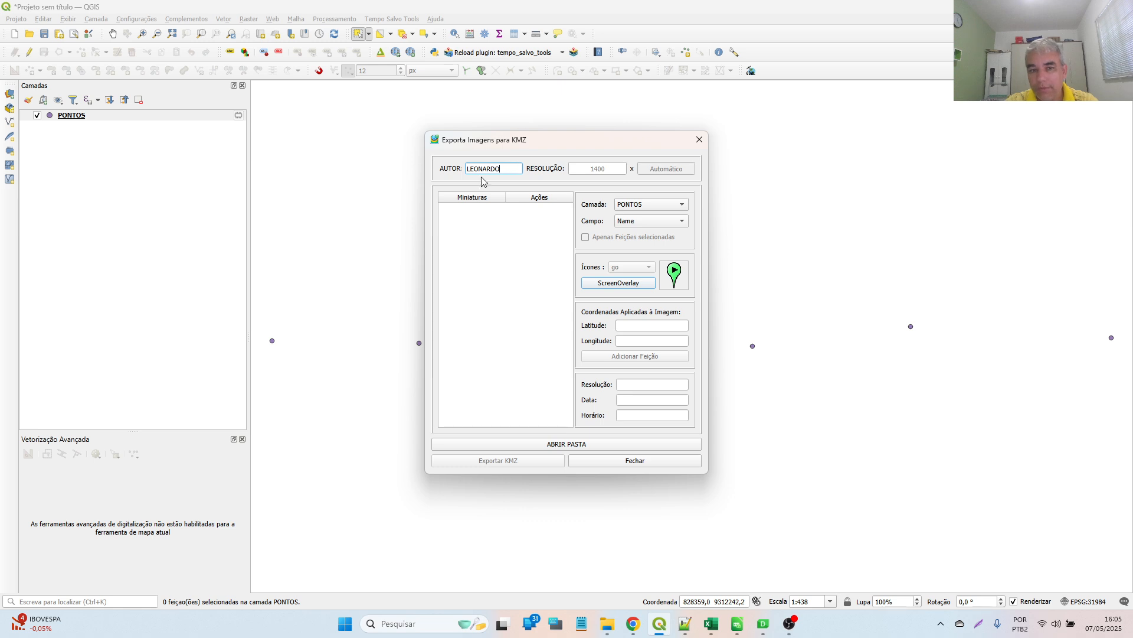
drag(502, 169, 495, 169)
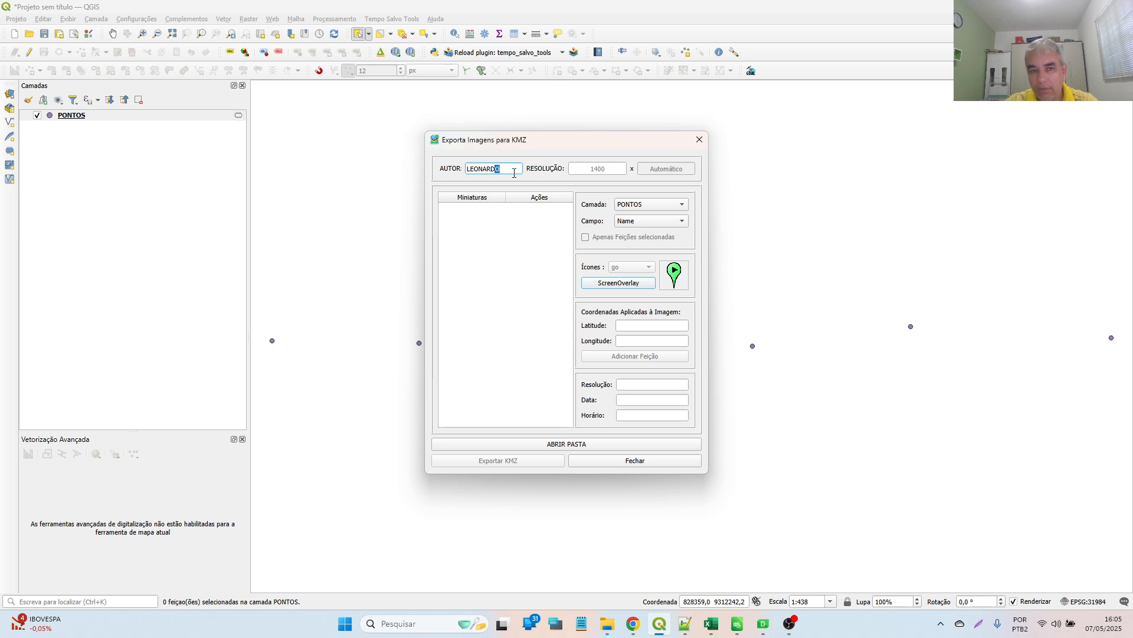
click(566, 4)
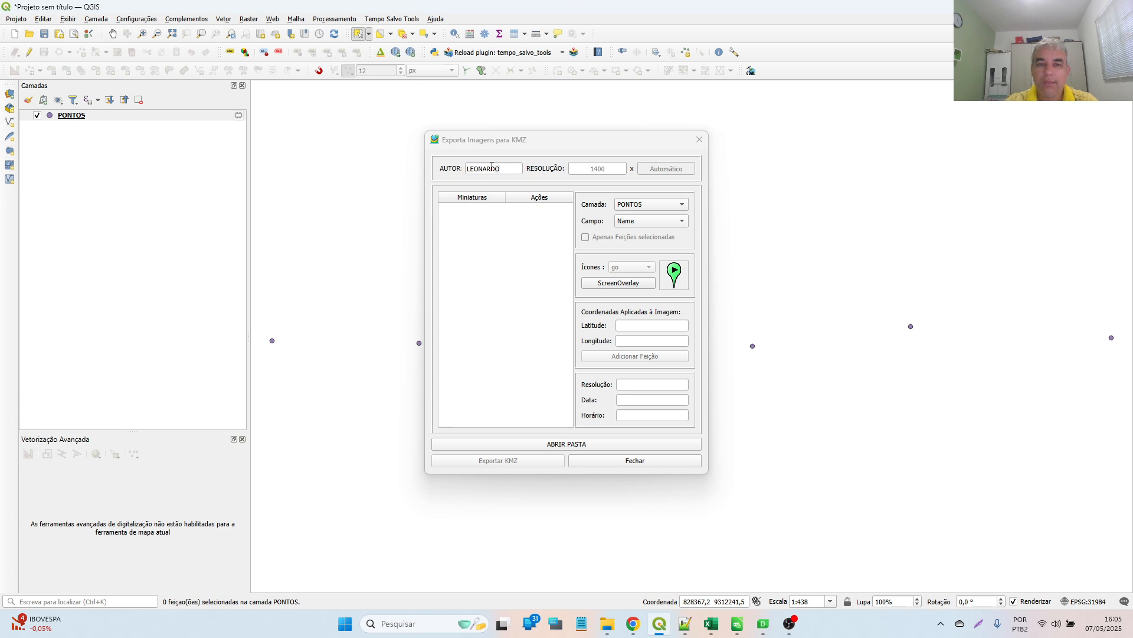
drag(484, 168, 459, 167)
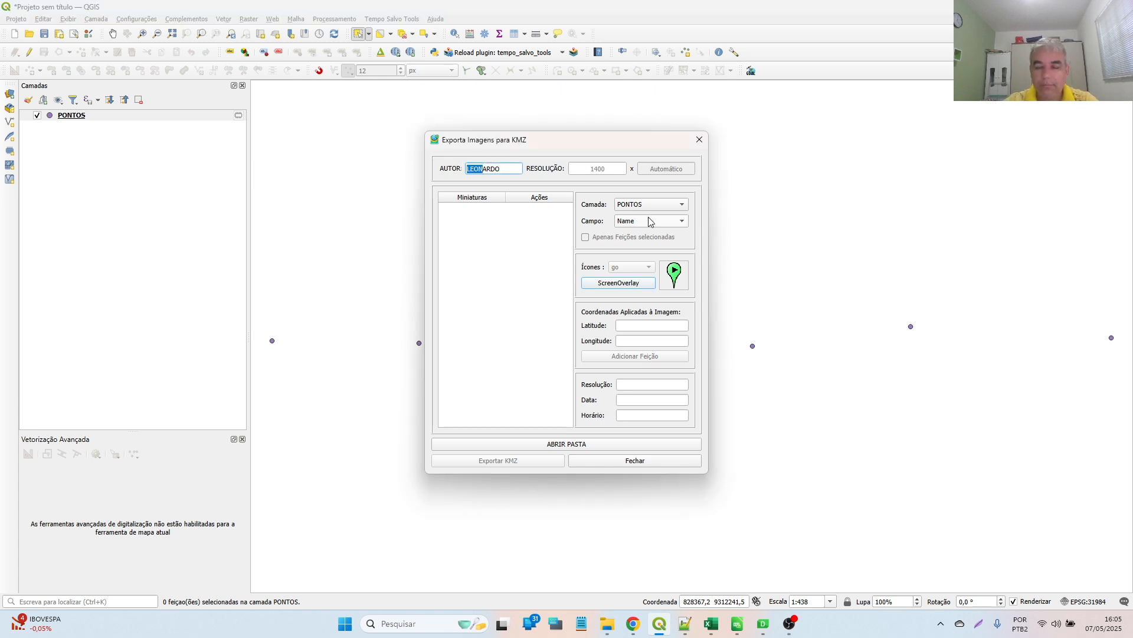
Step: Examine the ID and Name values in the attribute table of the PONTOS layer, and close the table
click(121, 115)
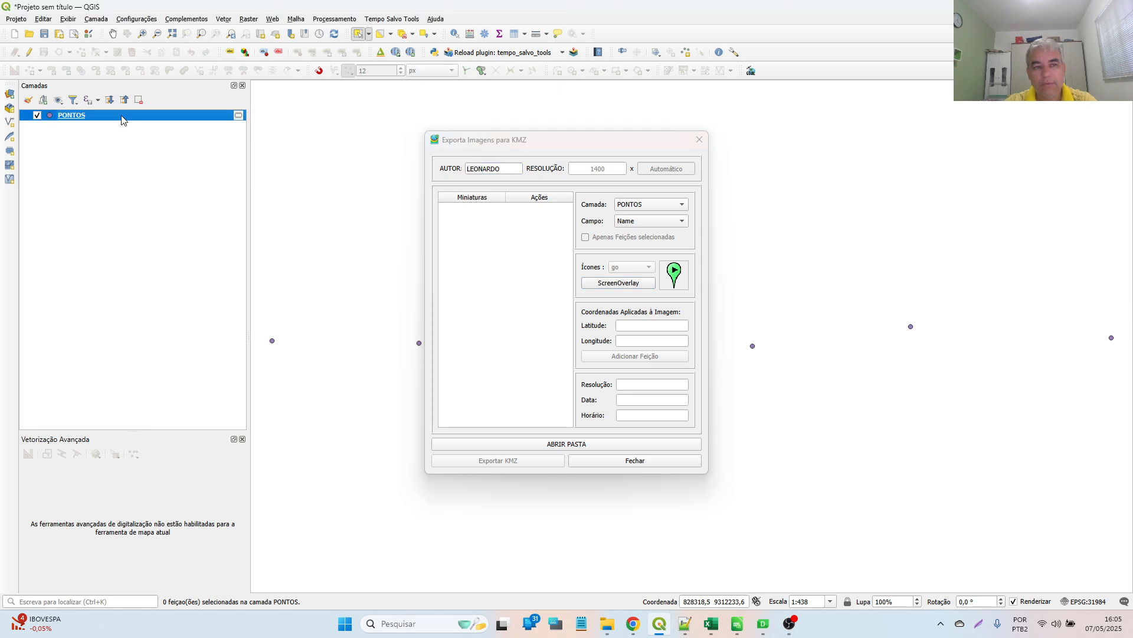
click(515, 34)
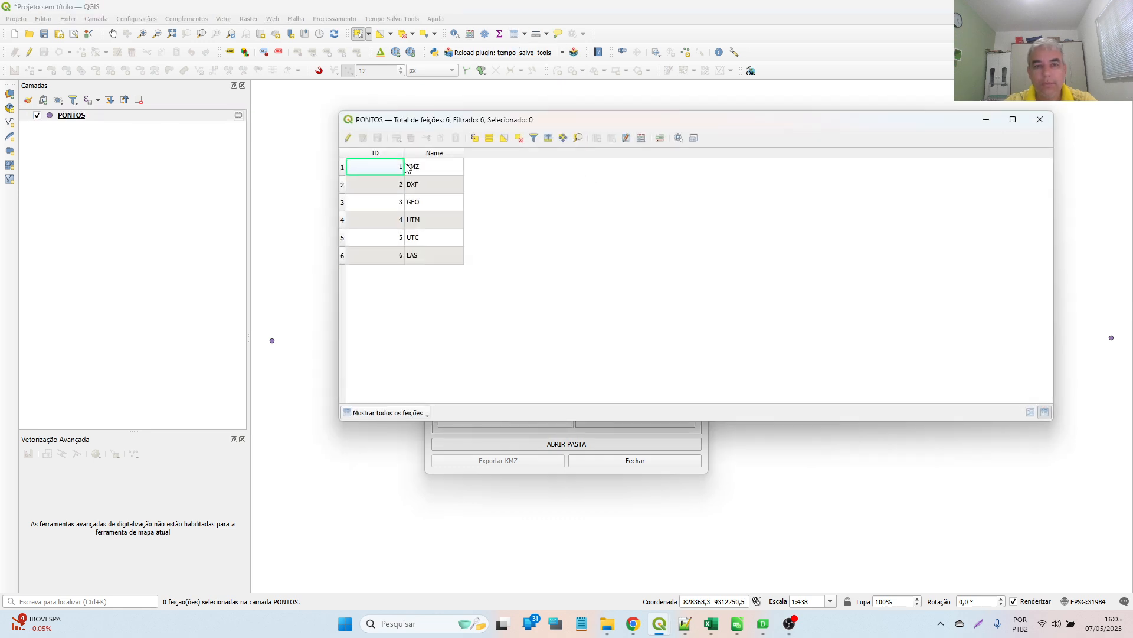
click(1051, 118)
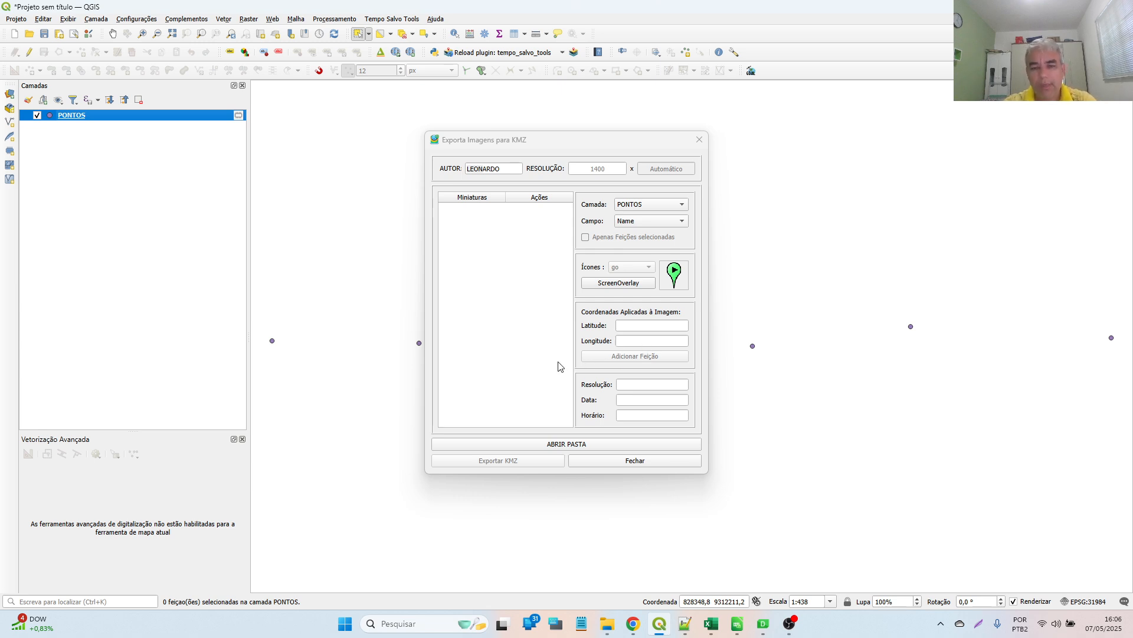
Step: Load the images for the KMZ export from the FOTOSTESTE folder in Documents
click(558, 444)
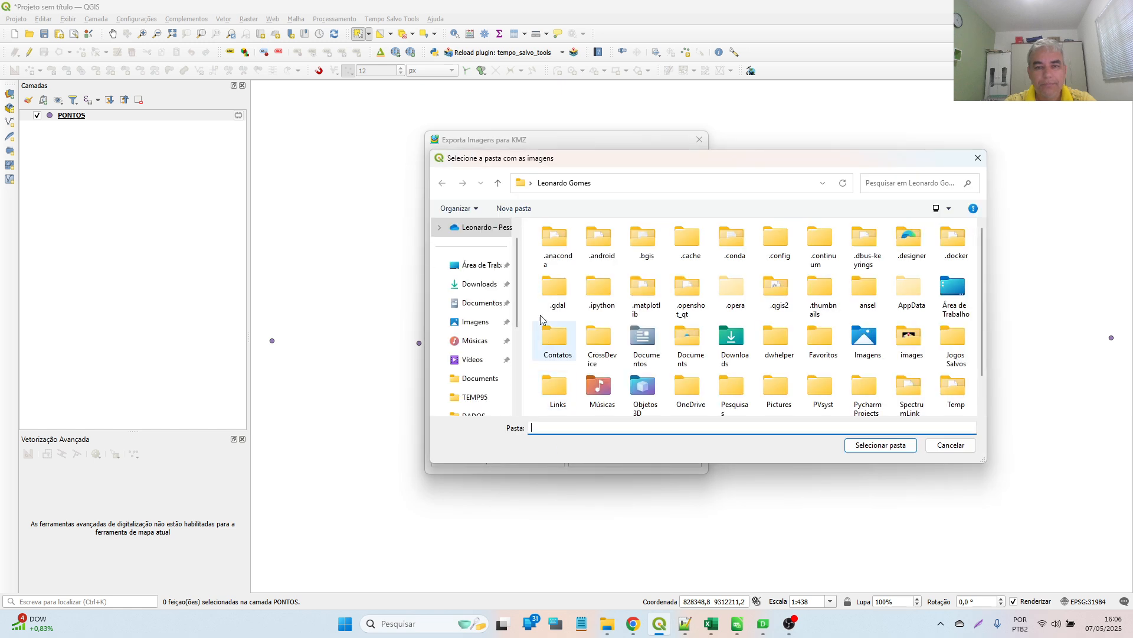
click(480, 378)
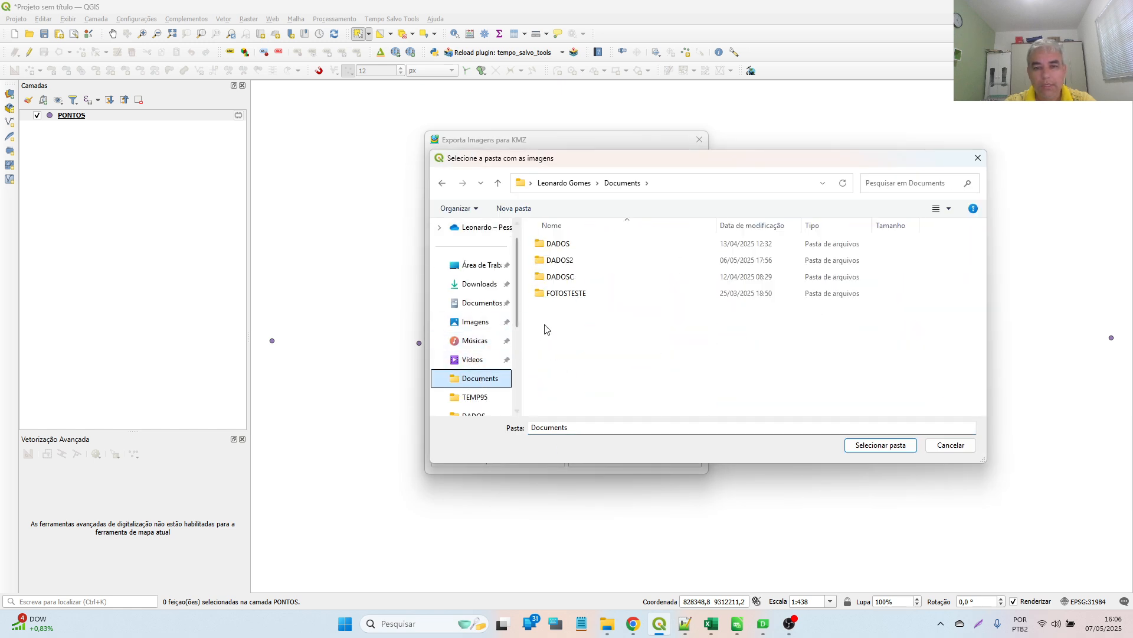
click(577, 296)
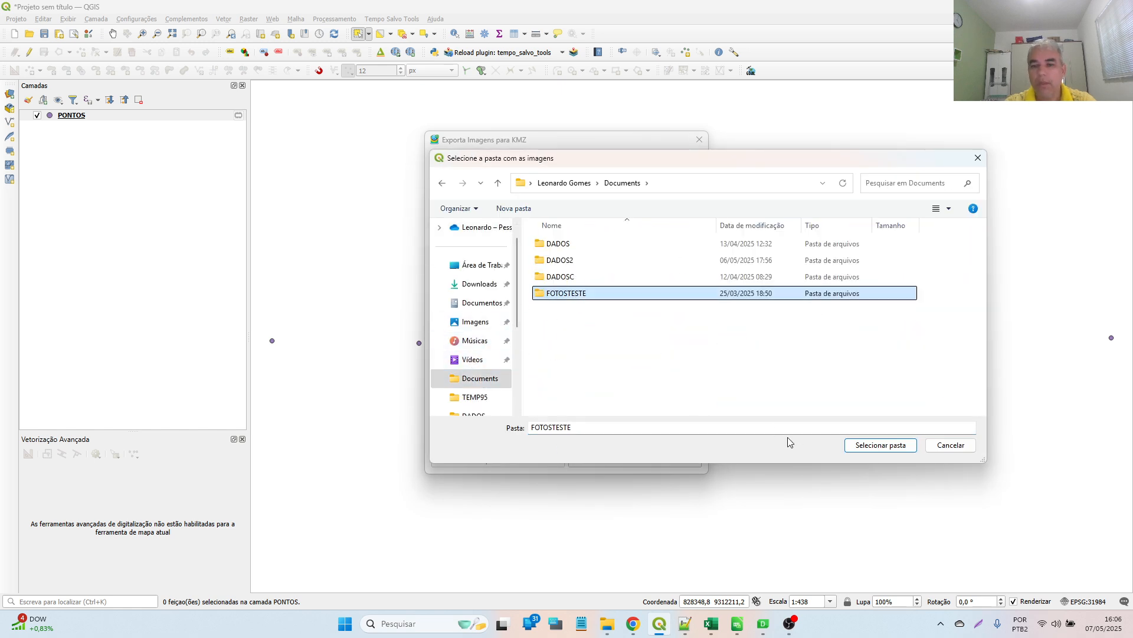
click(879, 446)
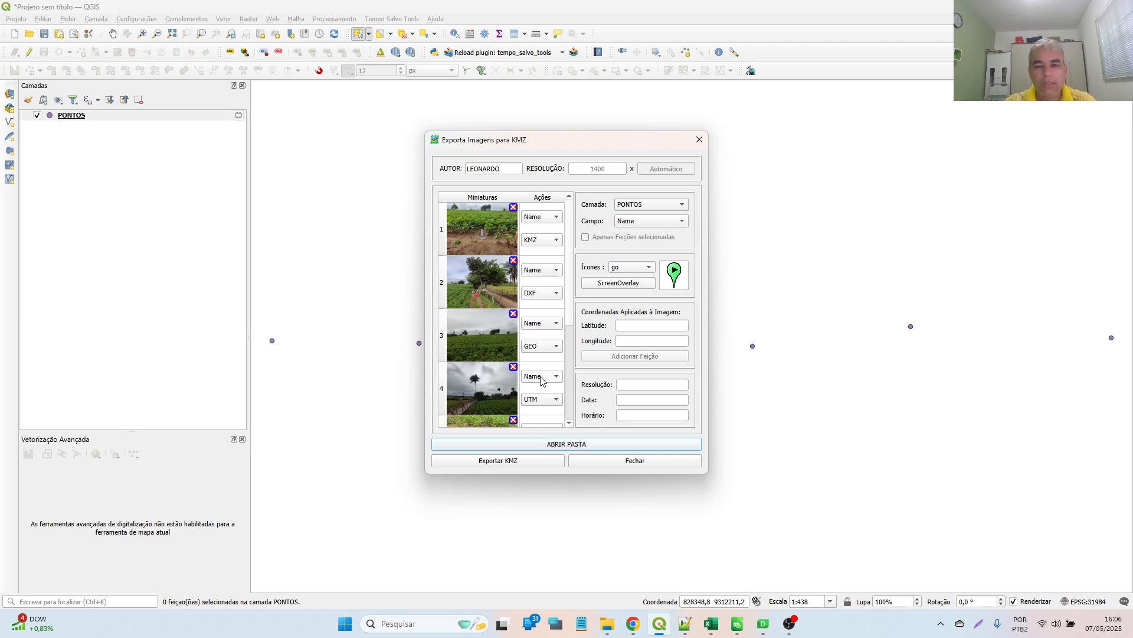
Step: Try the ID field of the PONTOS layer for identifying the images, and switch back to the Name field
click(642, 207)
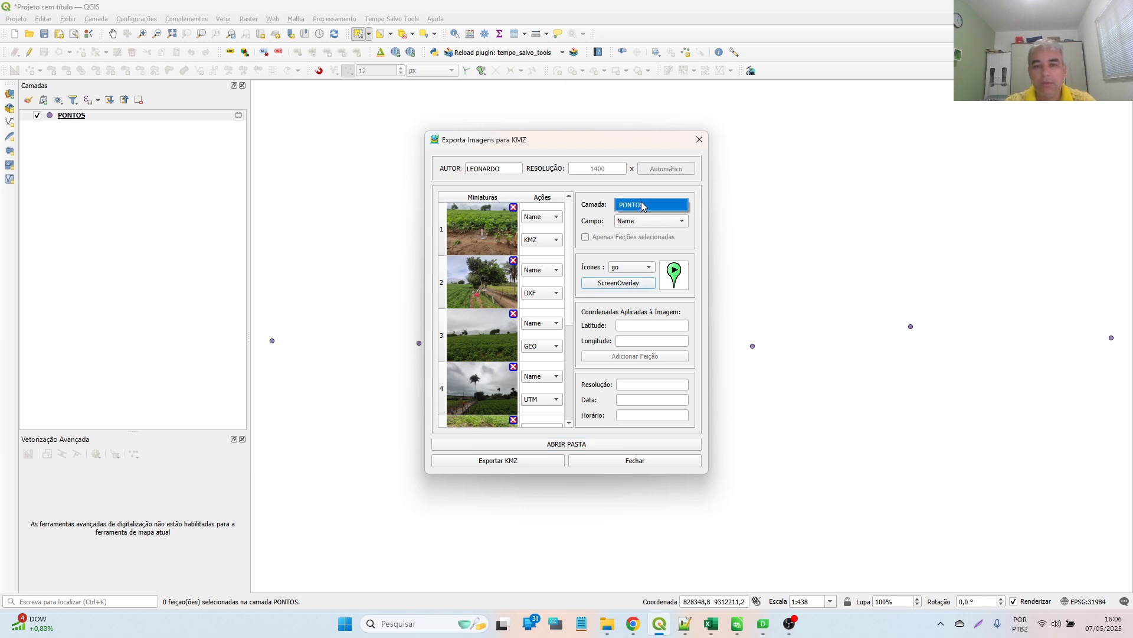
click(641, 214)
click(642, 208)
click(650, 220)
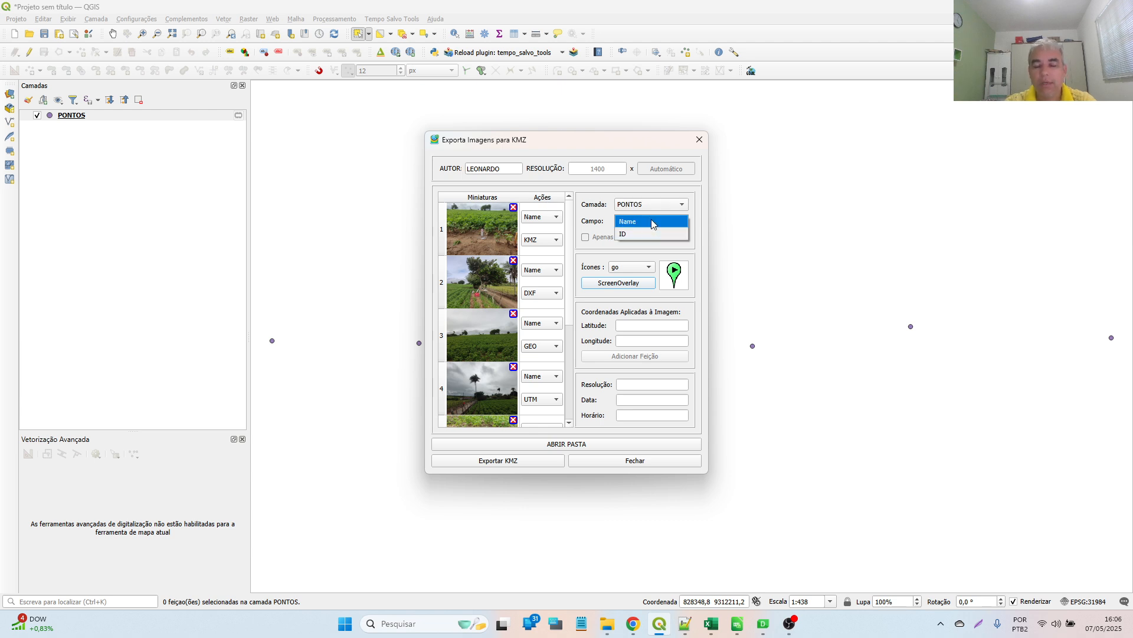
click(653, 230)
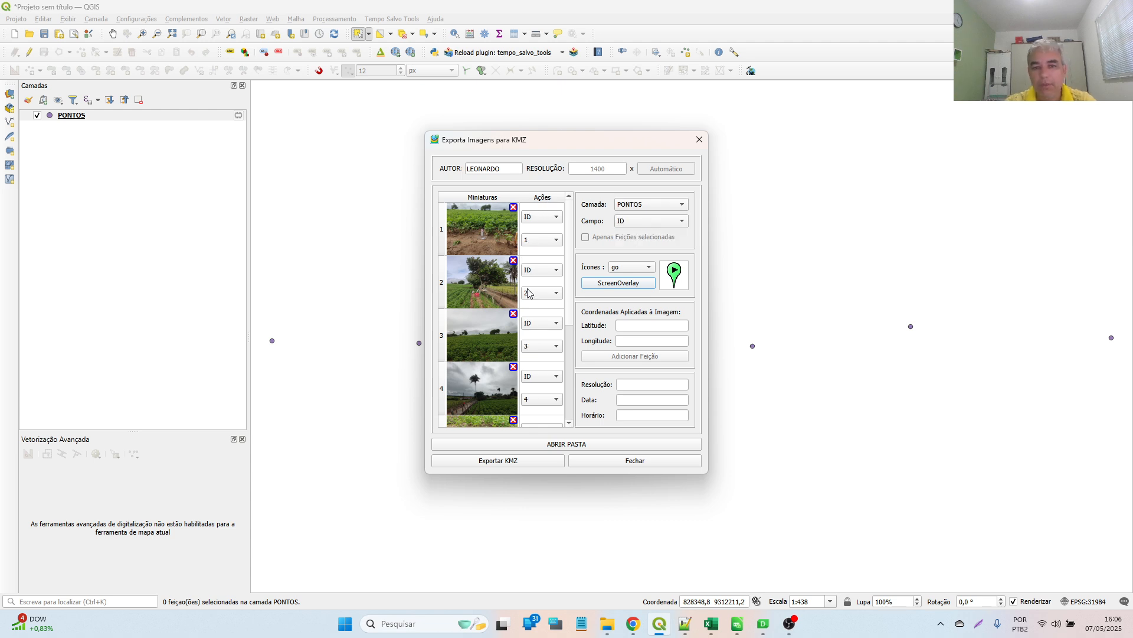
click(644, 223)
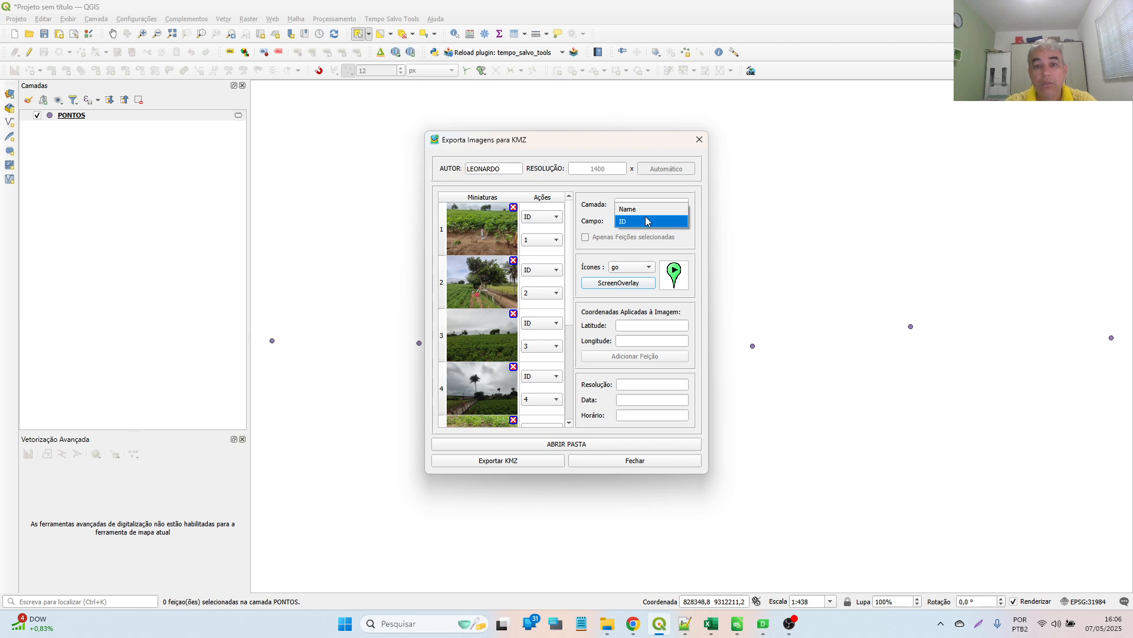
click(647, 213)
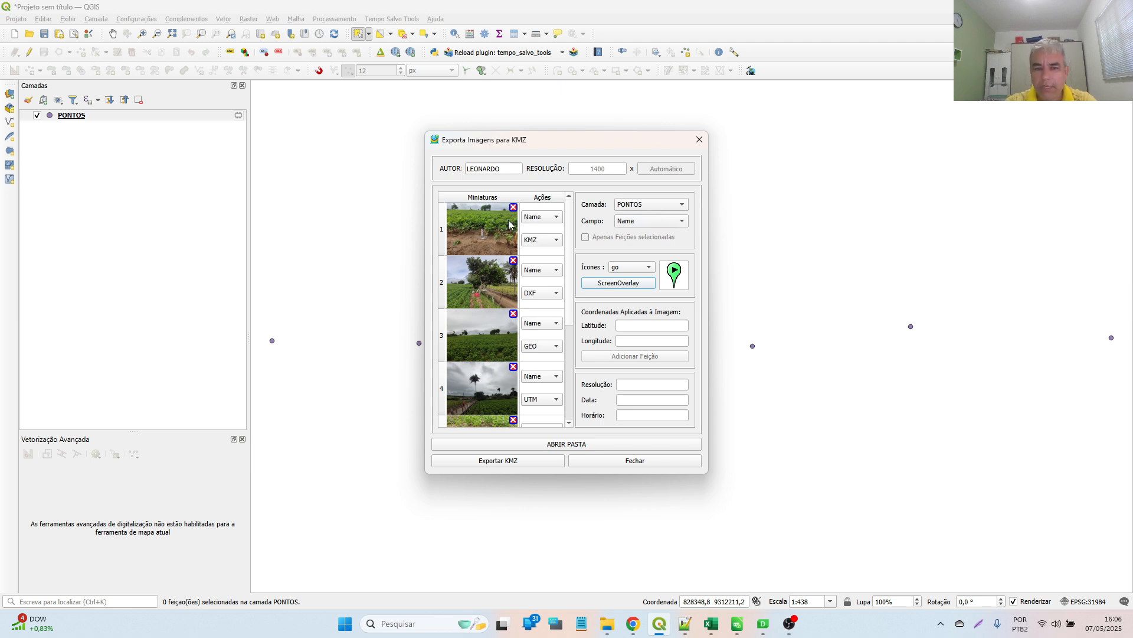
Step: Assign the parks icon to the first image in the thumbnail list
click(477, 213)
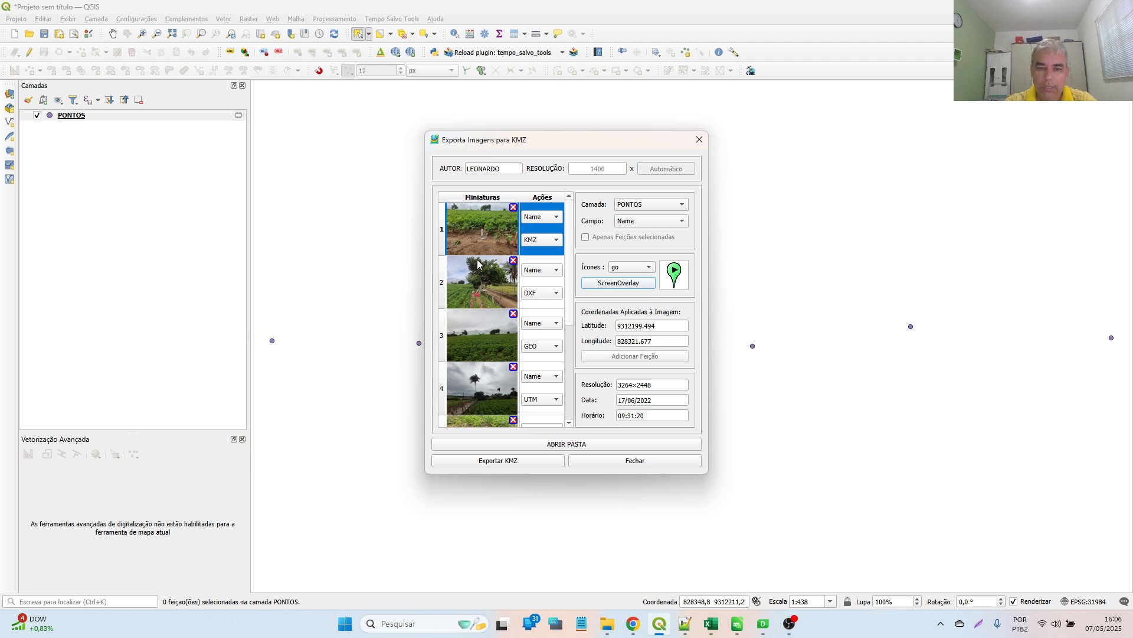
click(639, 268)
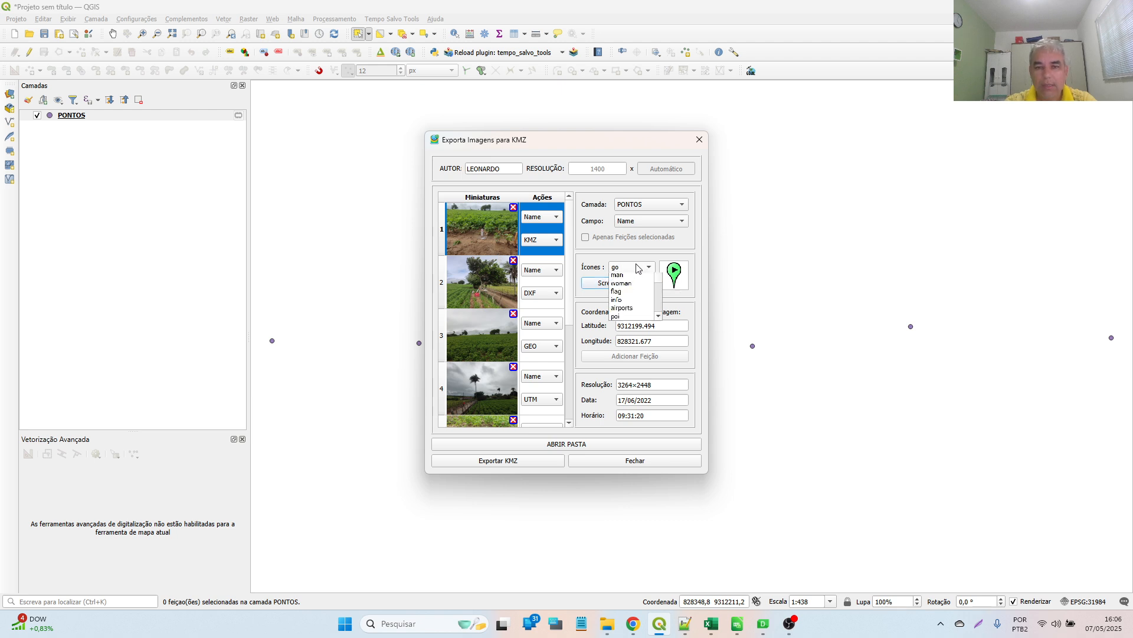
click(626, 250)
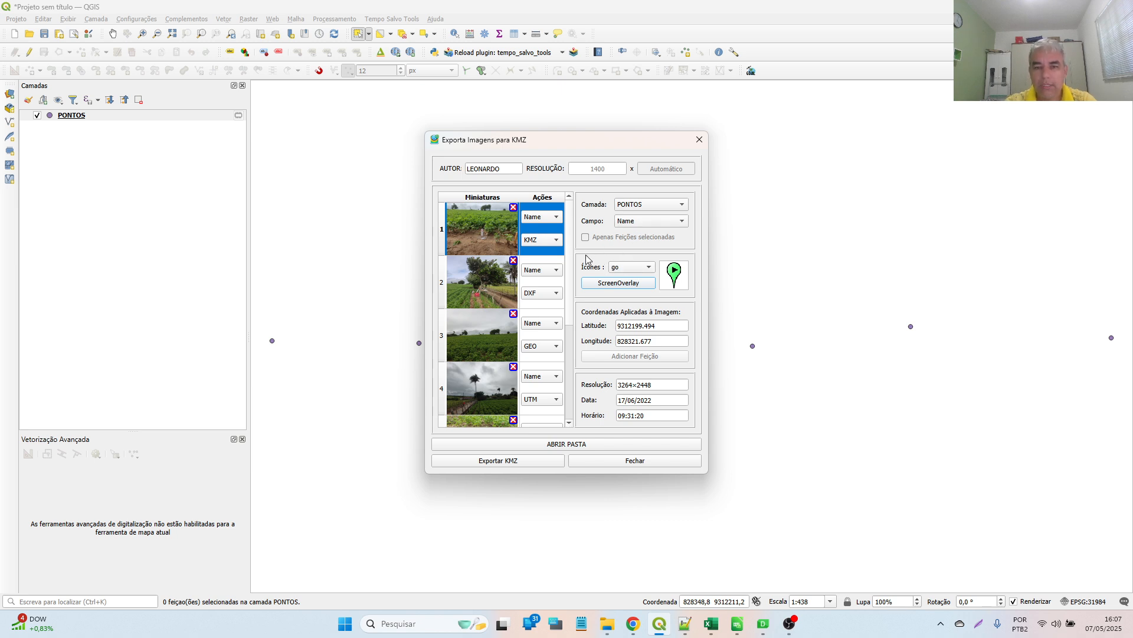
click(629, 271)
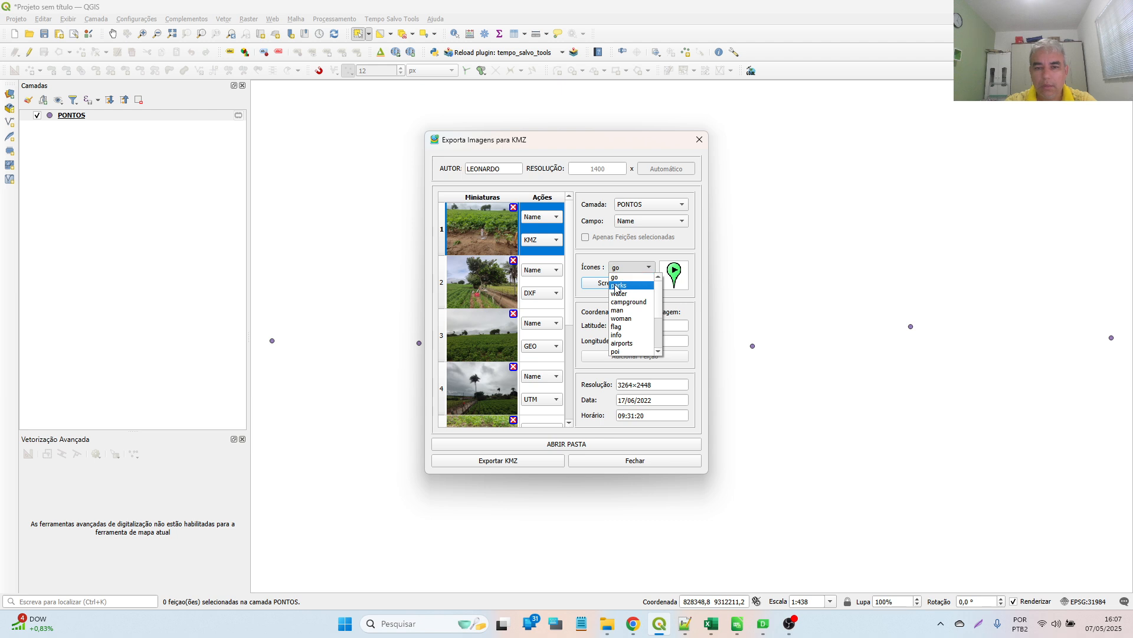
click(615, 287)
Step: Assign the water icon to the second image in the thumbnail list
click(495, 279)
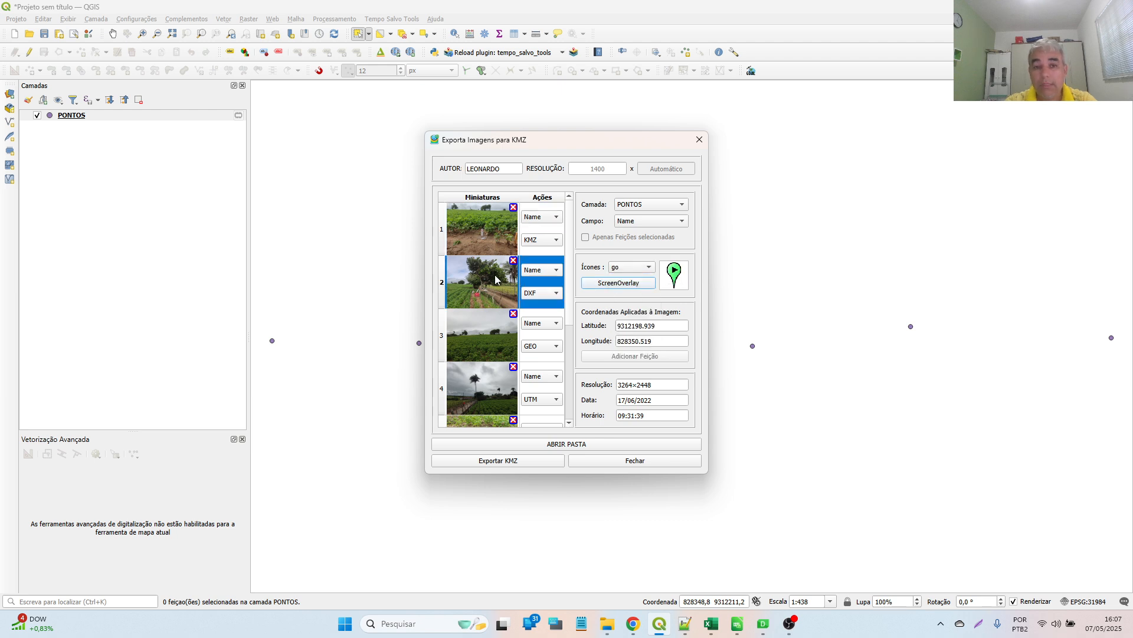
click(617, 268)
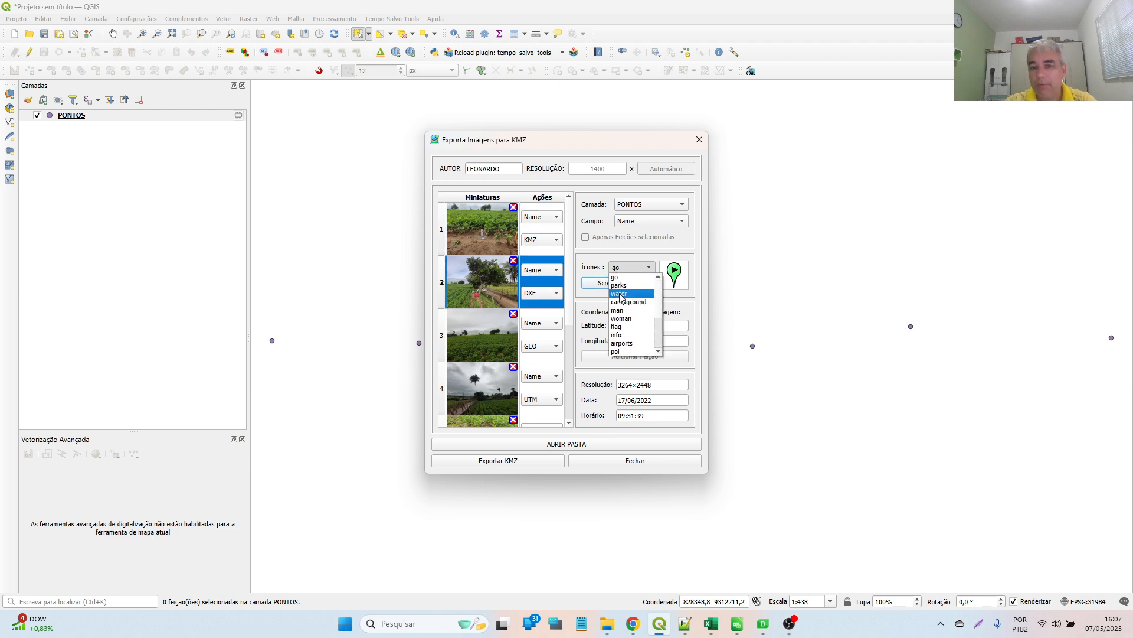
click(484, 347)
Step: Assign the woman icon to the third image in the thumbnail list
click(484, 347)
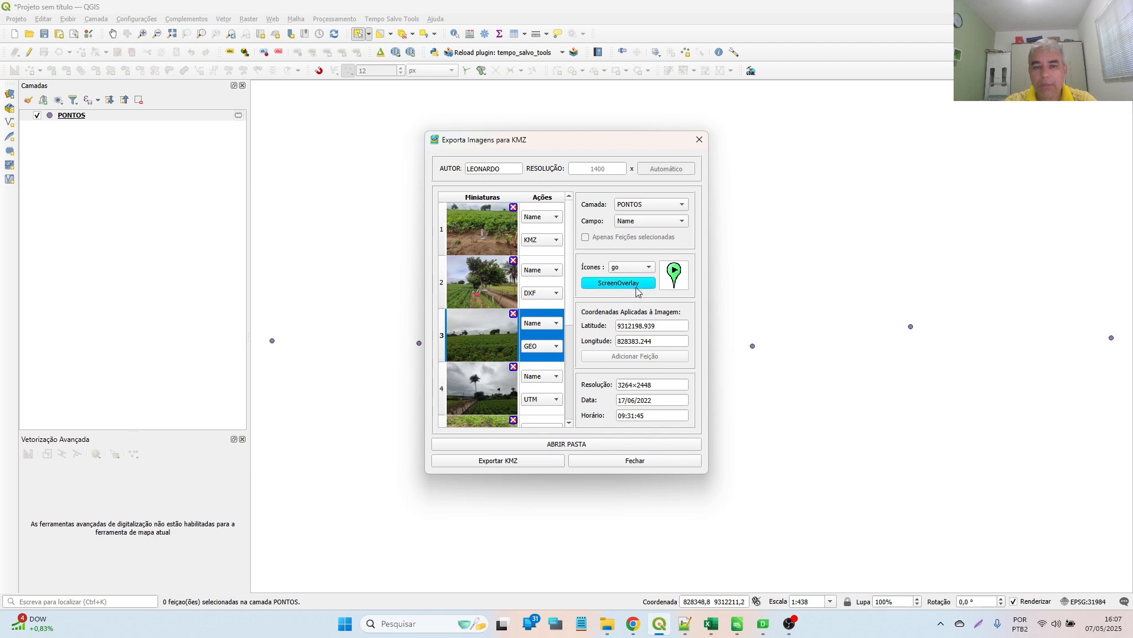
click(633, 273)
click(622, 321)
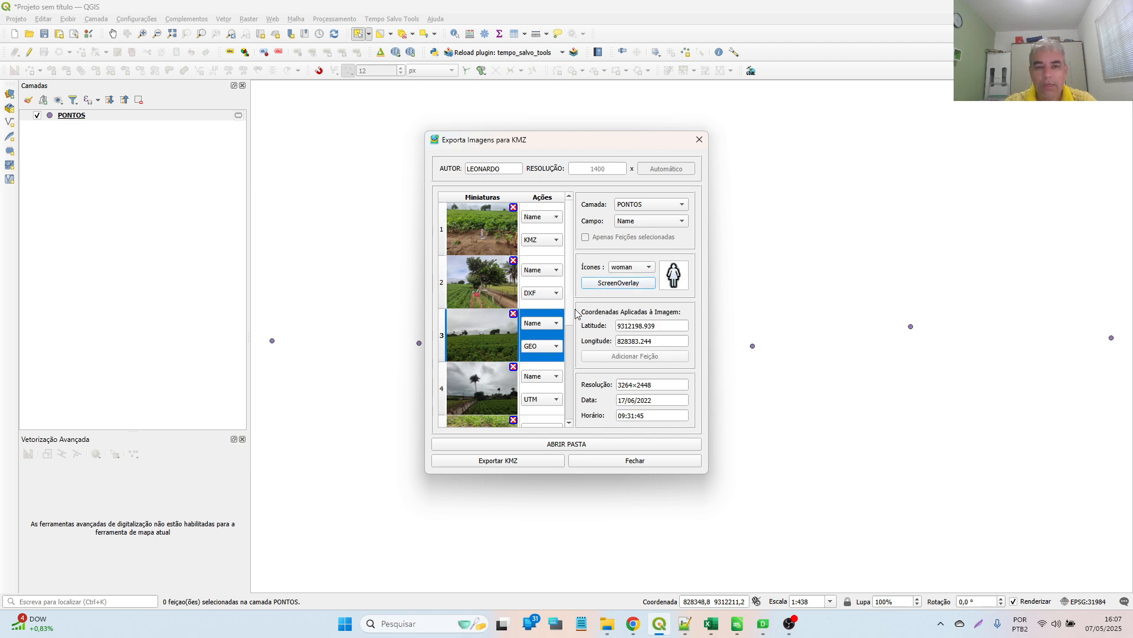
Step: Start a new feature for the seventh image with Y 9312211,2 and X 828348,8
scroll(570, 354, down, 2)
scroll(570, 378, down, 1)
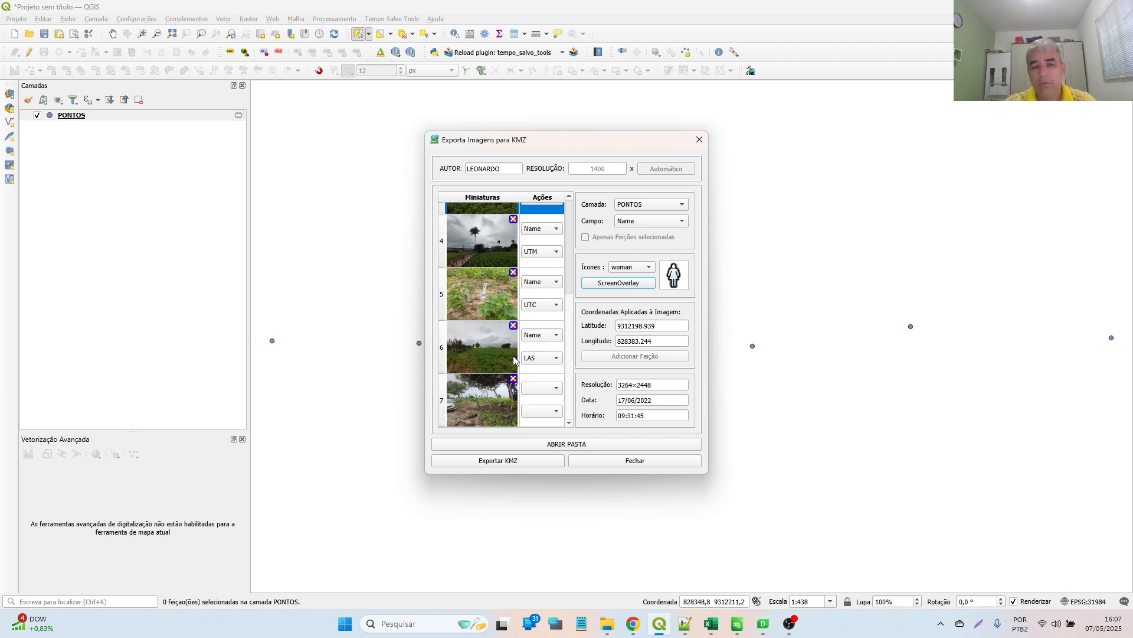
click(467, 403)
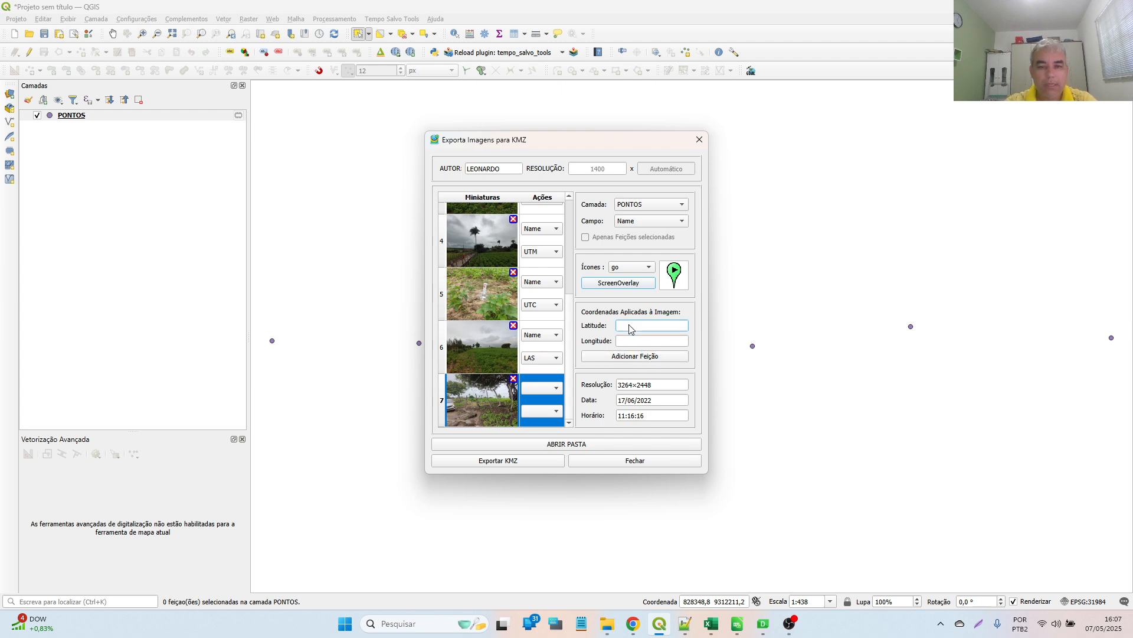
click(634, 358)
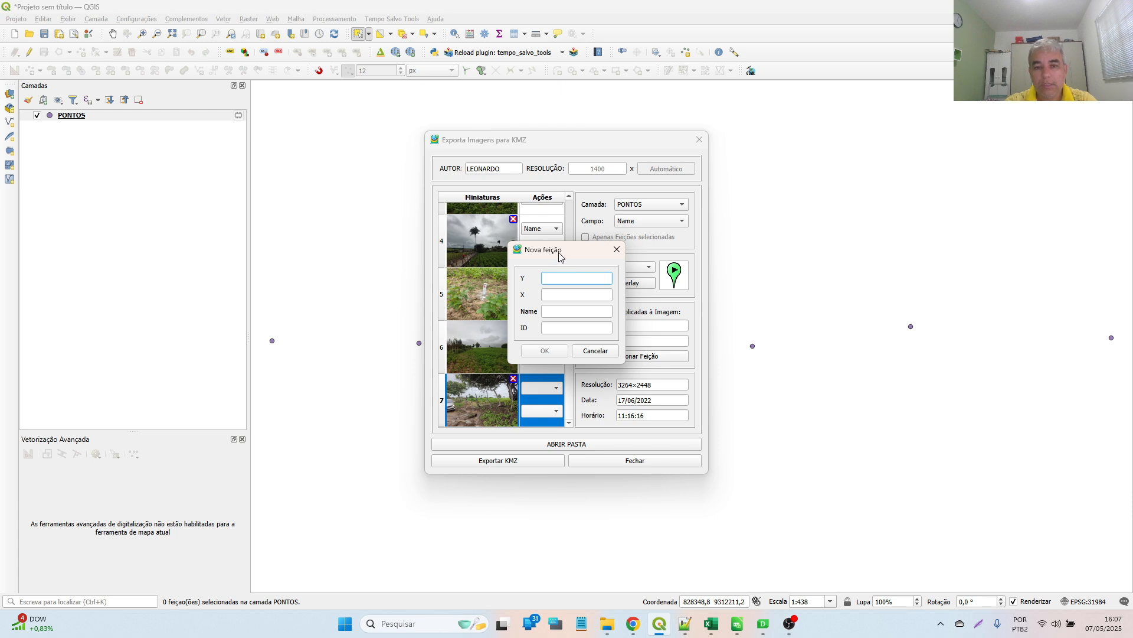
drag(552, 254, 635, 255)
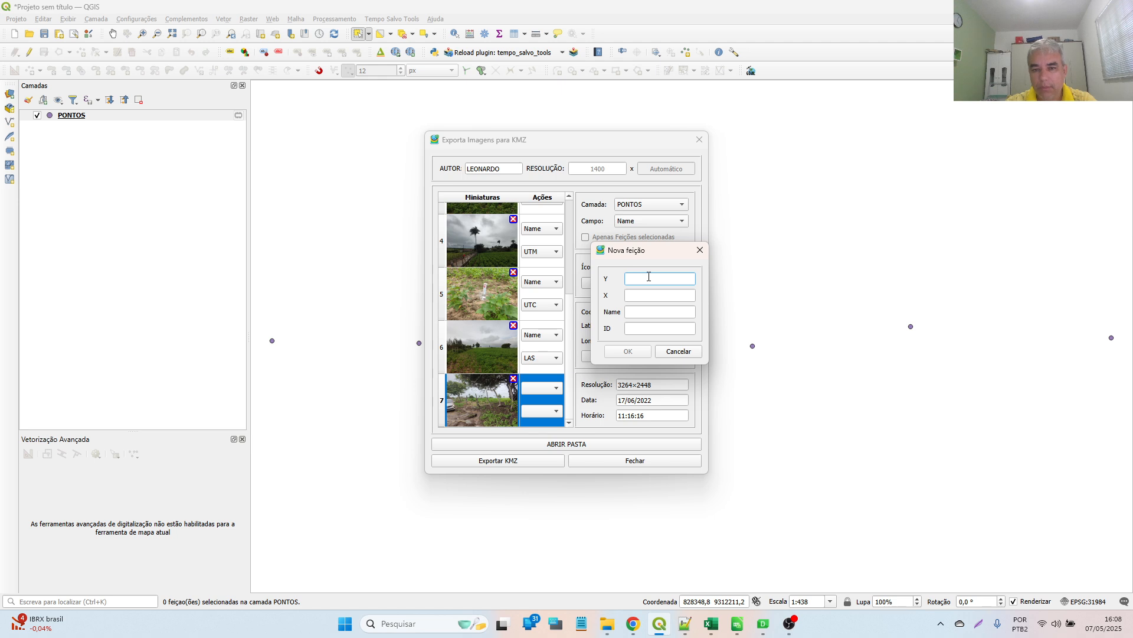
text(9312)
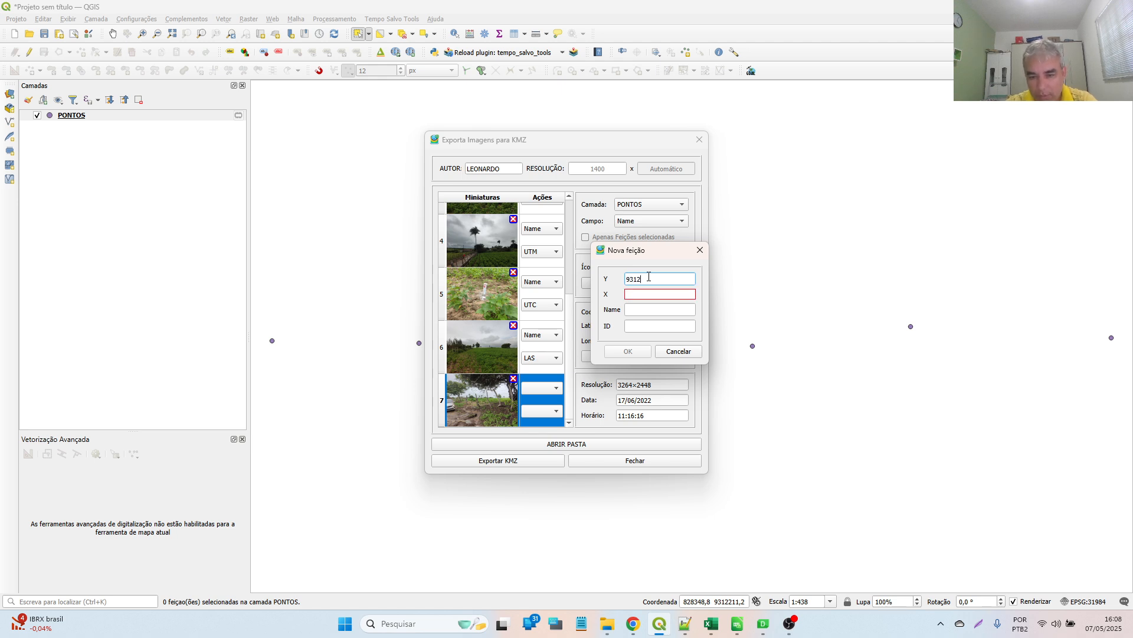
text(211,2)
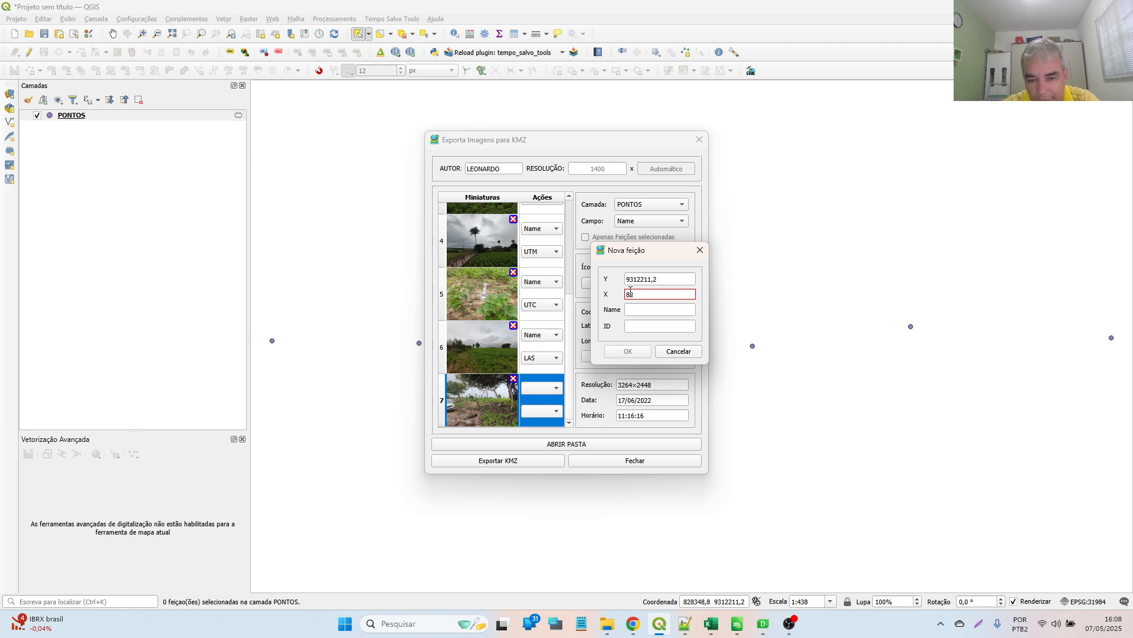
text(83)
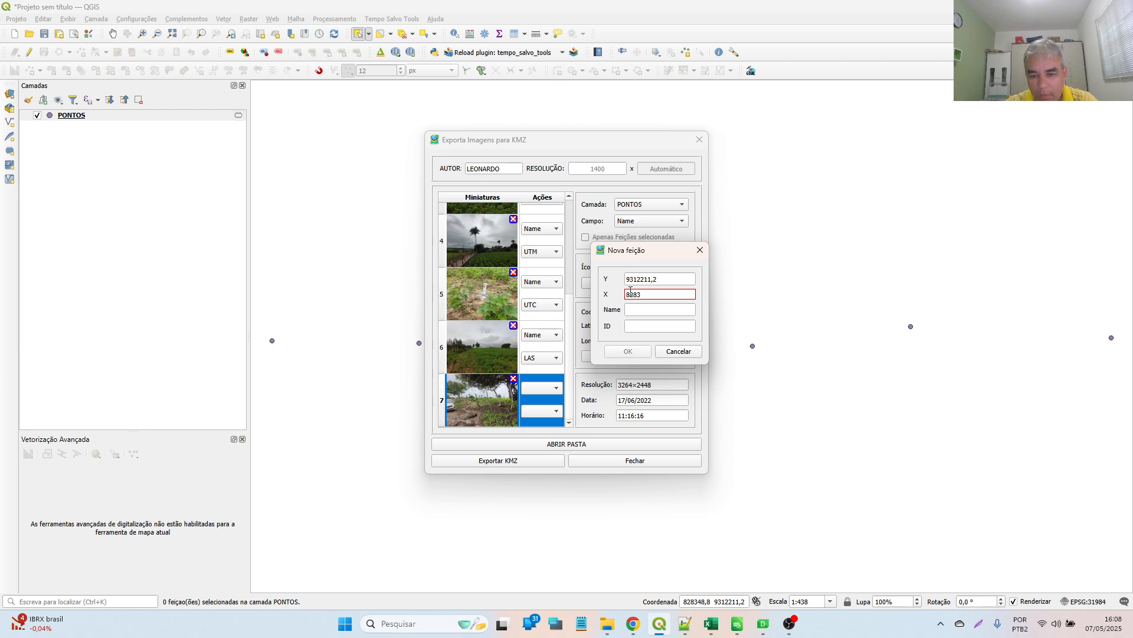
text(488)
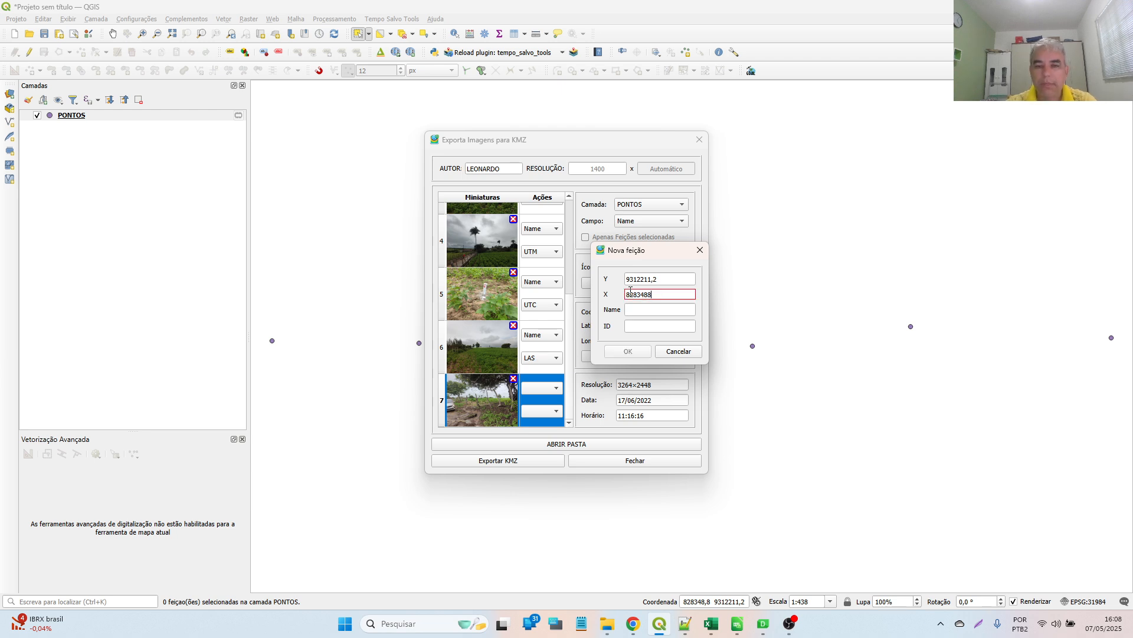
key(BackSpace)
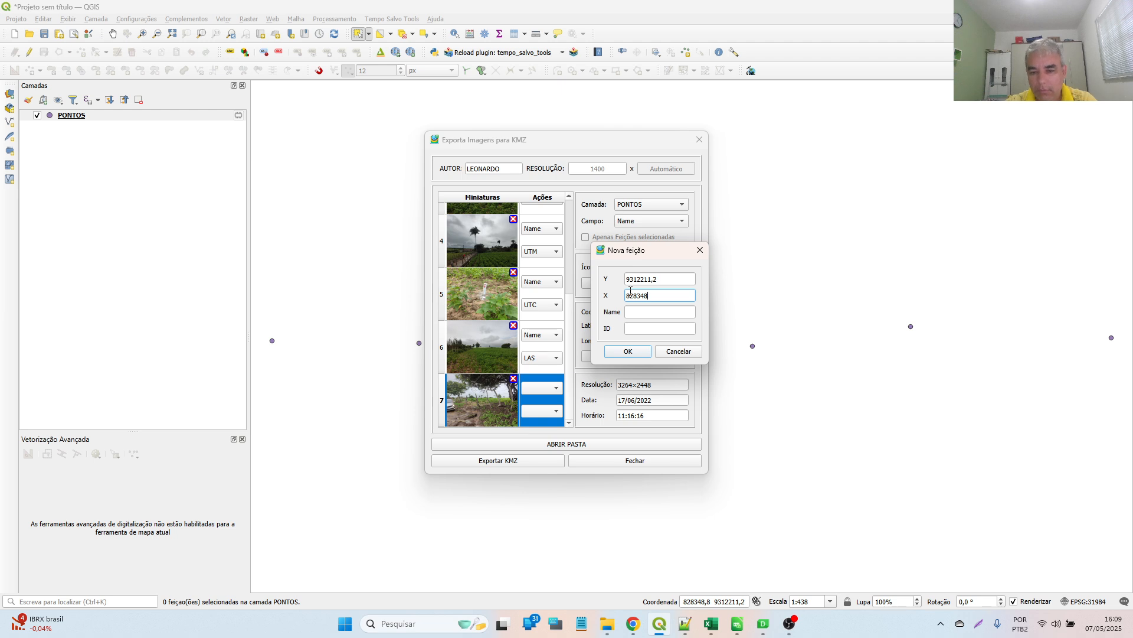
text(,8)
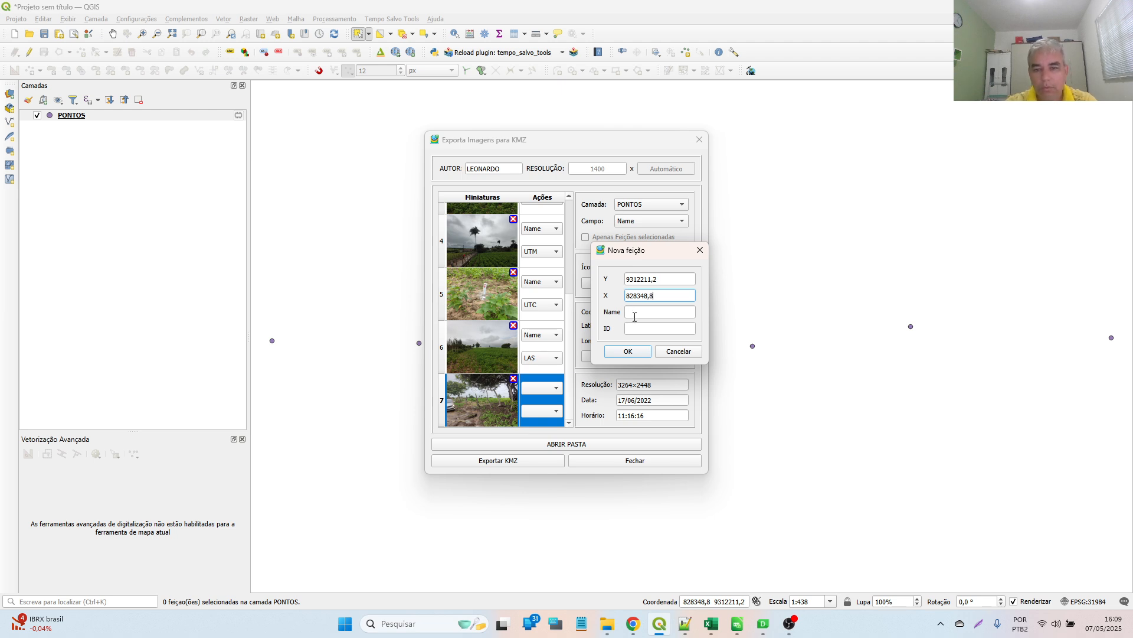
Step: Give the new feature the Name LAZ and ID 7, and add it to the PONTOS layer
click(634, 316)
text(LAZ)
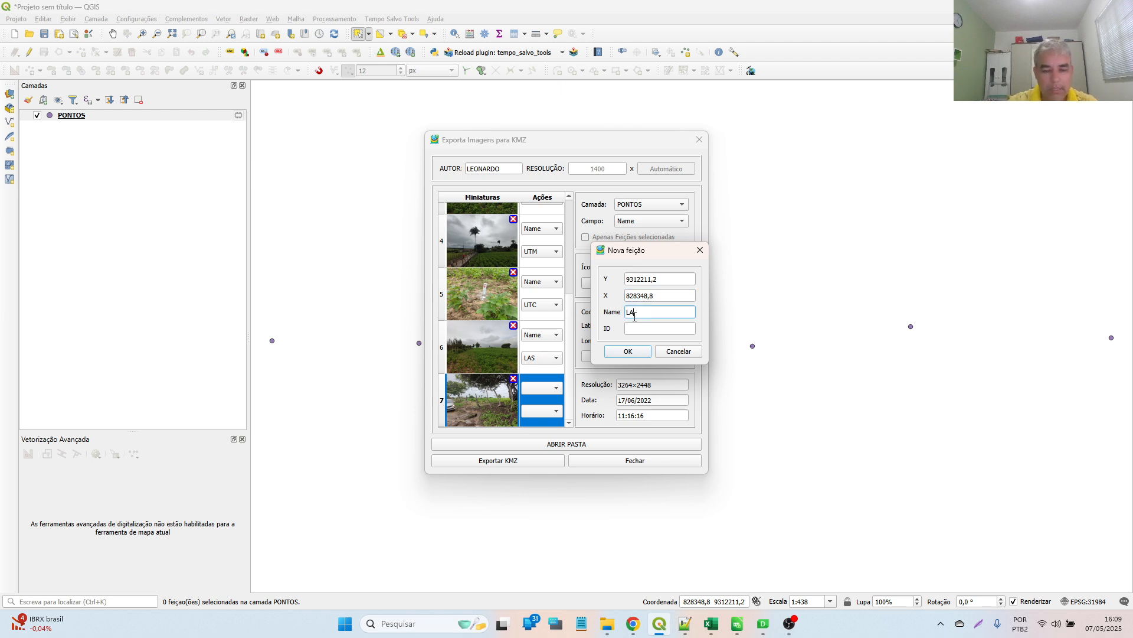
click(648, 330)
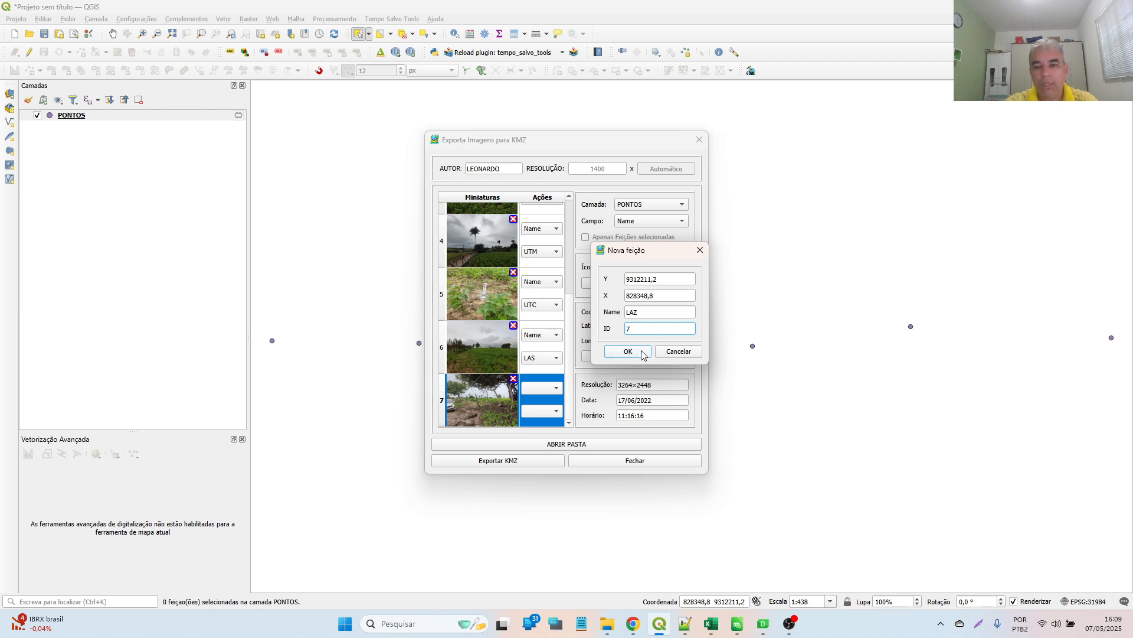
click(643, 353)
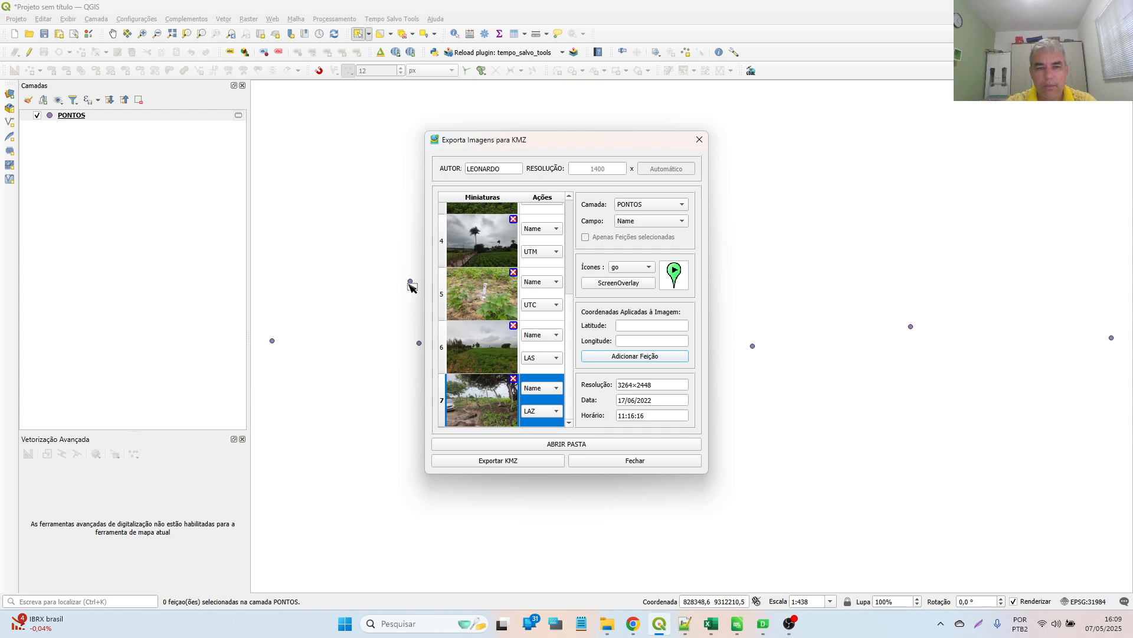
Step: Show the labels of the PONTOS layer on the map and move the export dialog aside
right_click(112, 115)
click(160, 177)
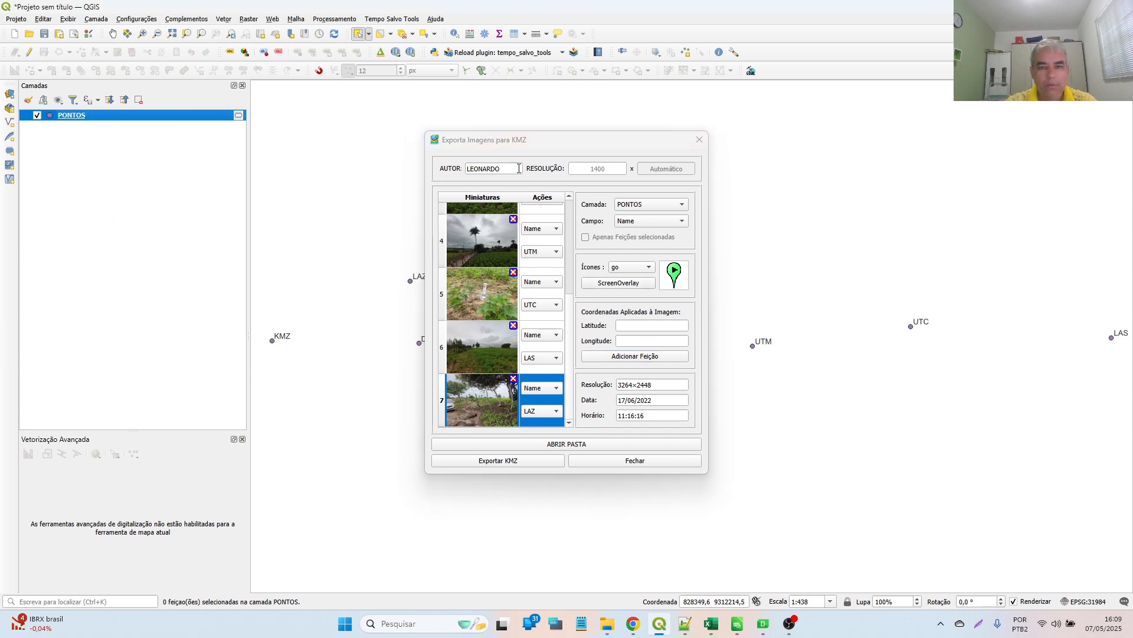
drag(557, 141, 664, 141)
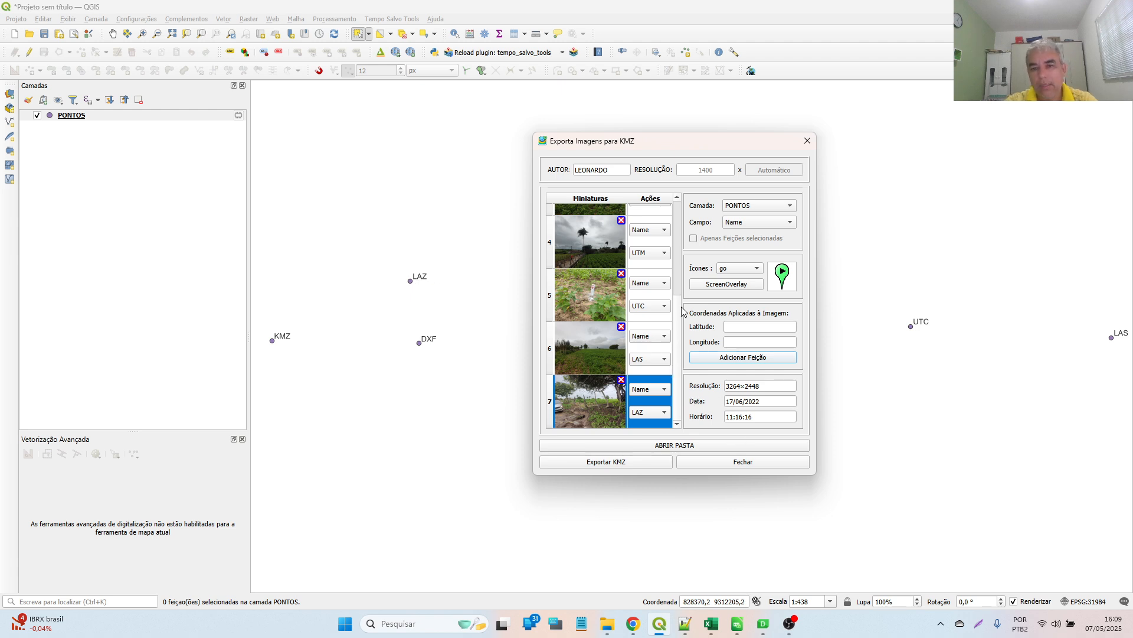
Step: Identify the first image by the ID field instead of Name
scroll(683, 322, up, 5)
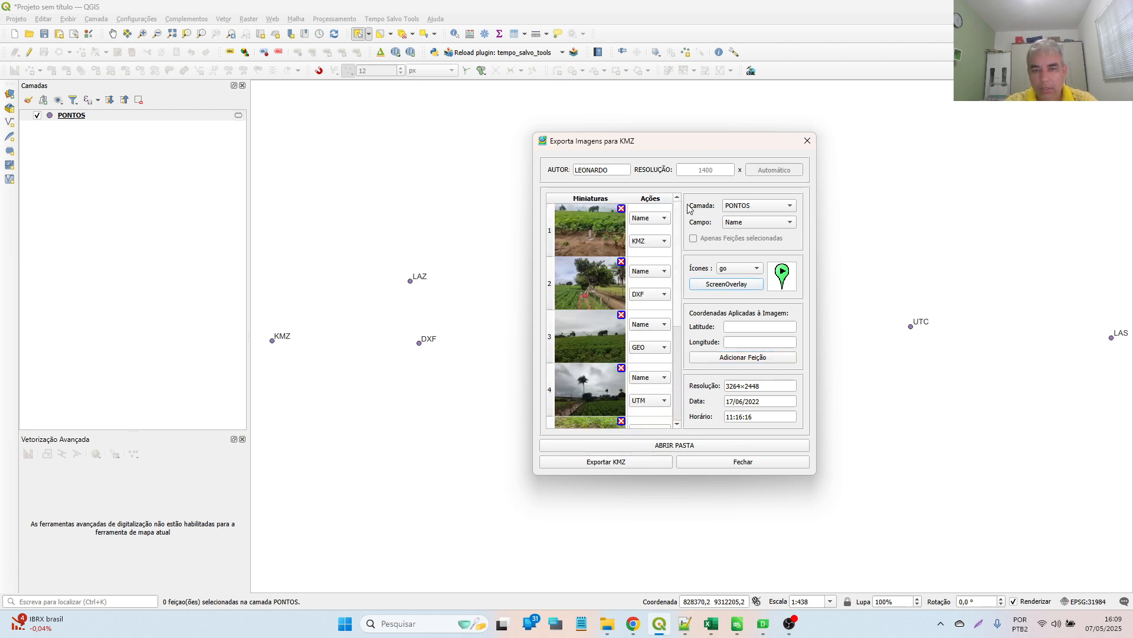
click(647, 219)
click(663, 230)
Step: Try the ID field for the second image, and switch it back to Name
click(649, 271)
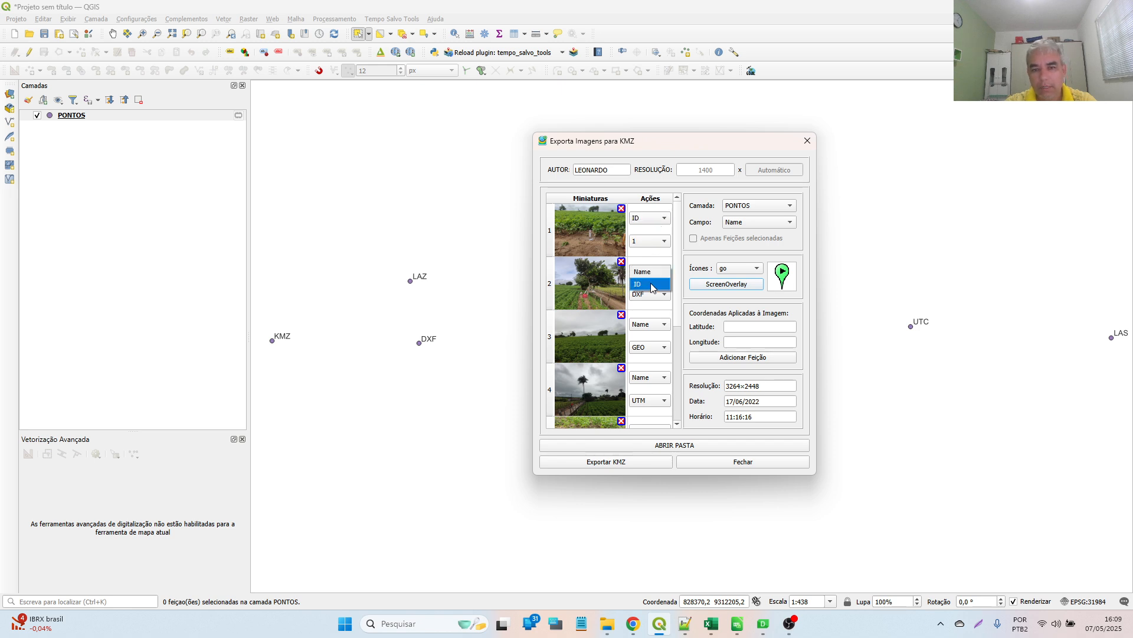
click(653, 286)
click(655, 274)
click(655, 275)
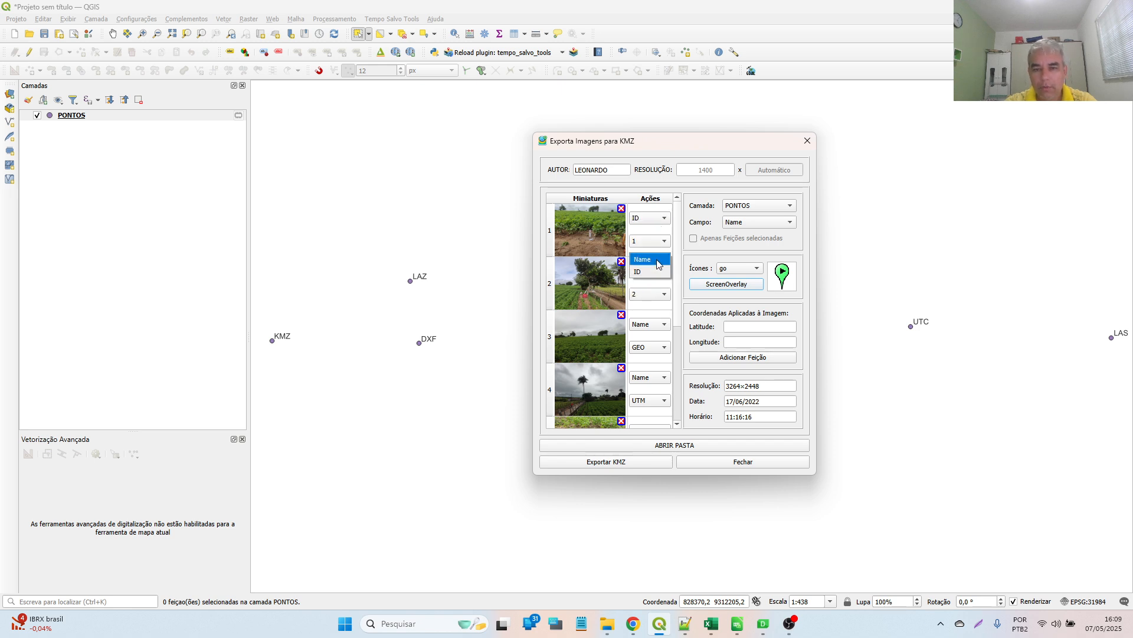
Step: Try linking the first image to point ID 2, and set it back to 1
click(649, 242)
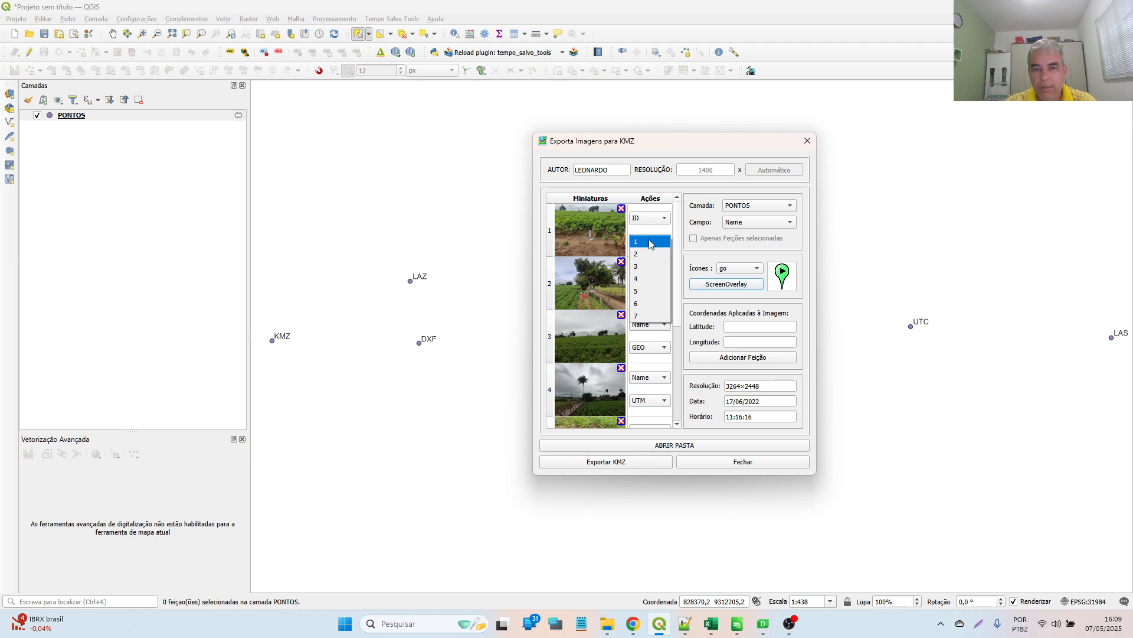
click(652, 254)
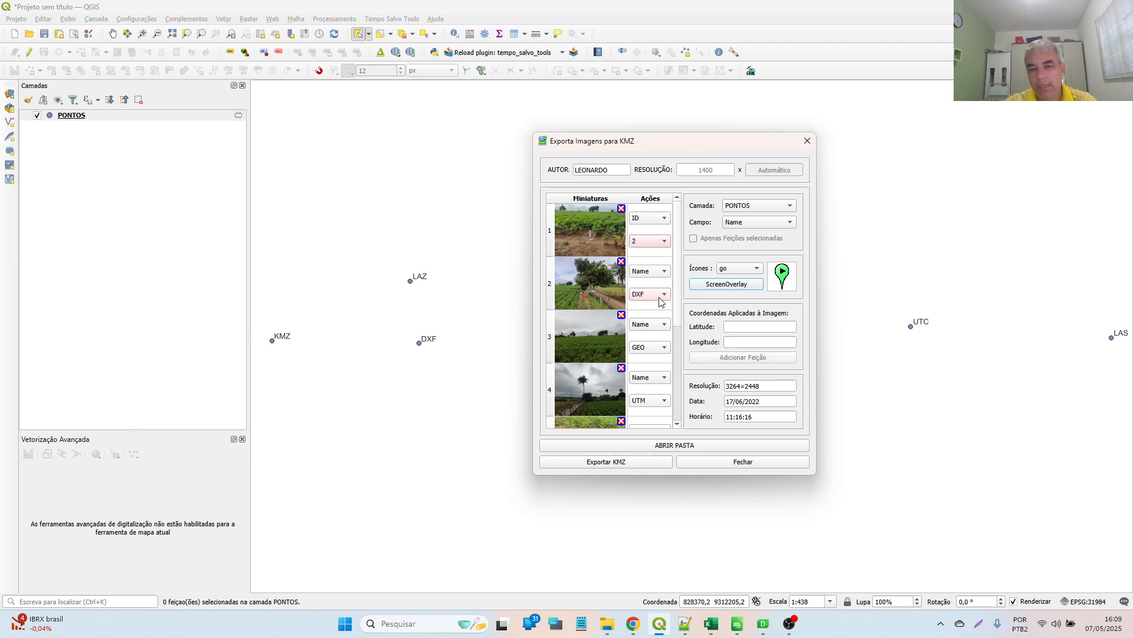
click(658, 245)
click(654, 230)
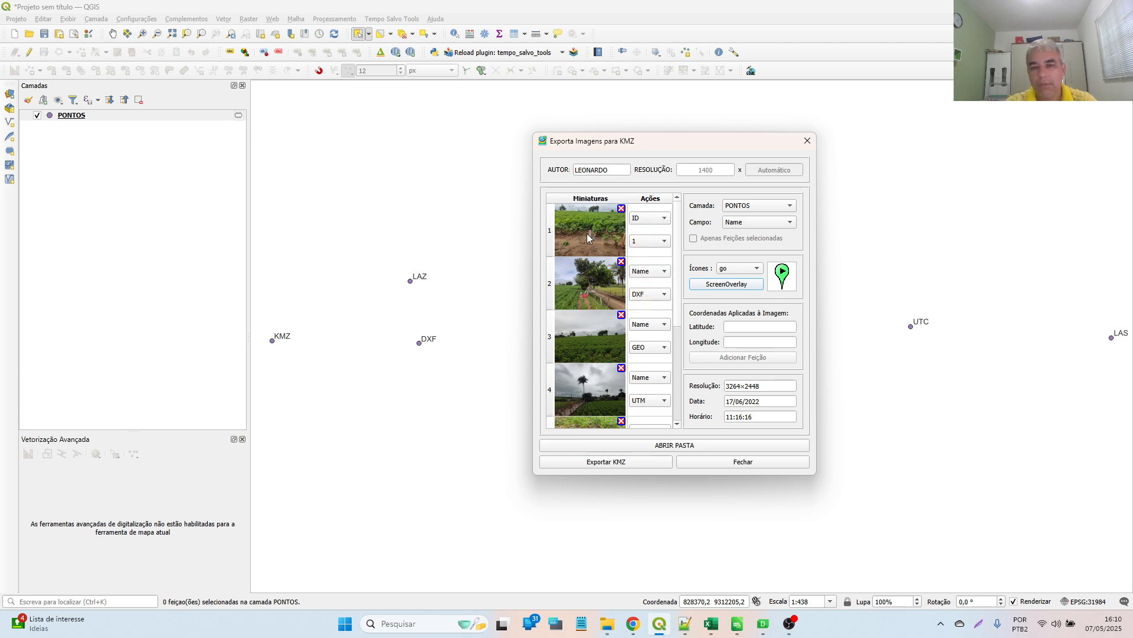
Step: Go through the images in the thumbnail list to examine each one's icon, applied coordinates and capture data
click(590, 255)
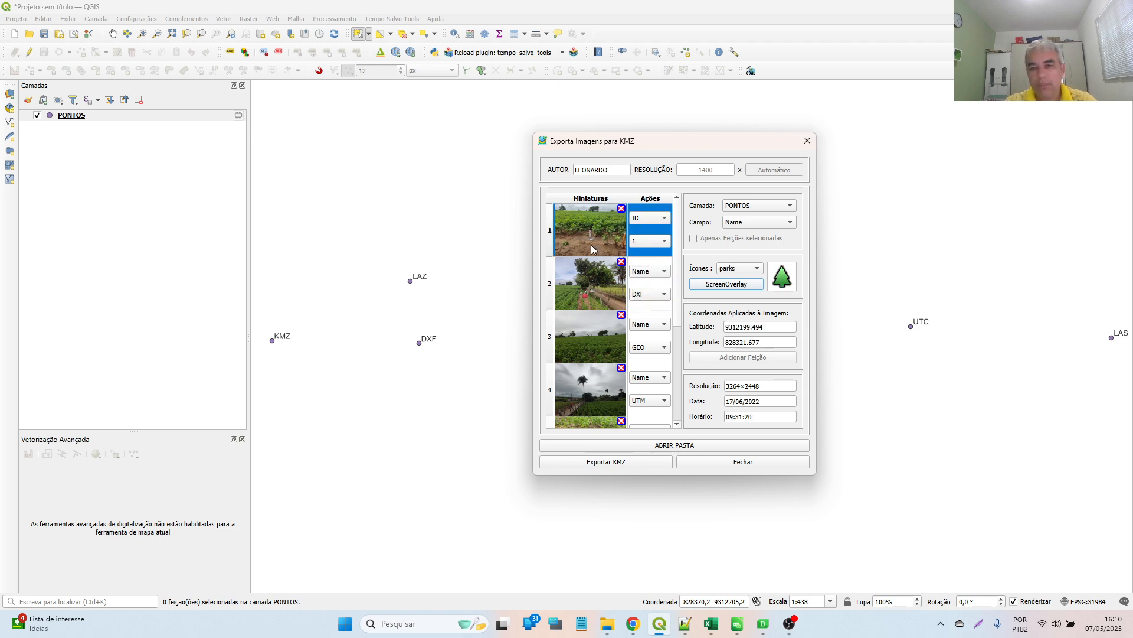
click(590, 317)
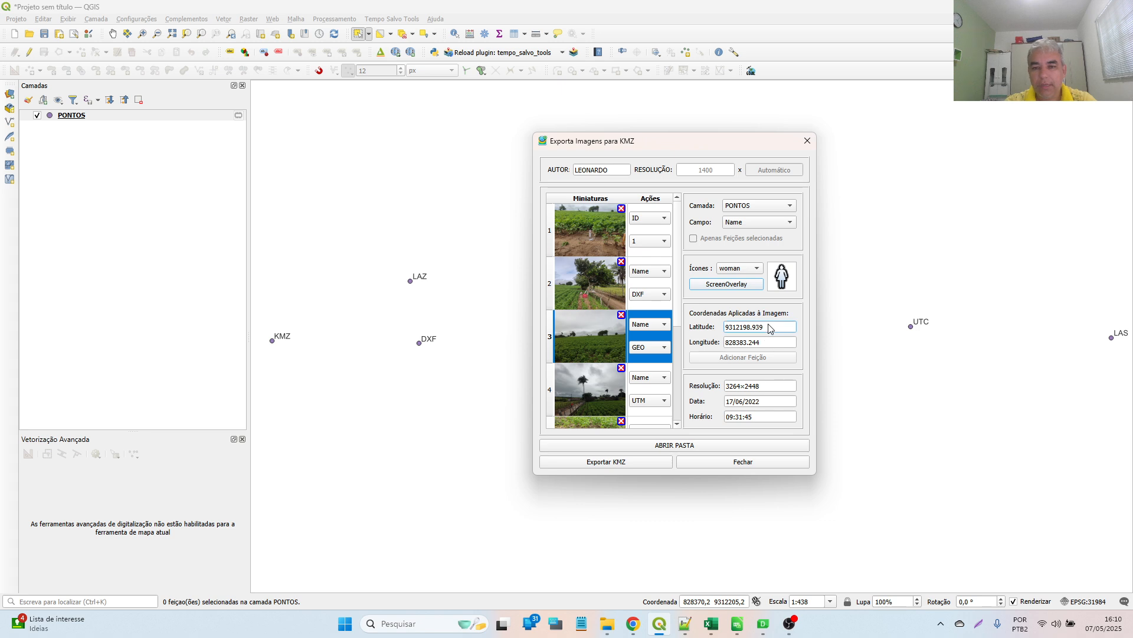
scroll(586, 355, down, 3)
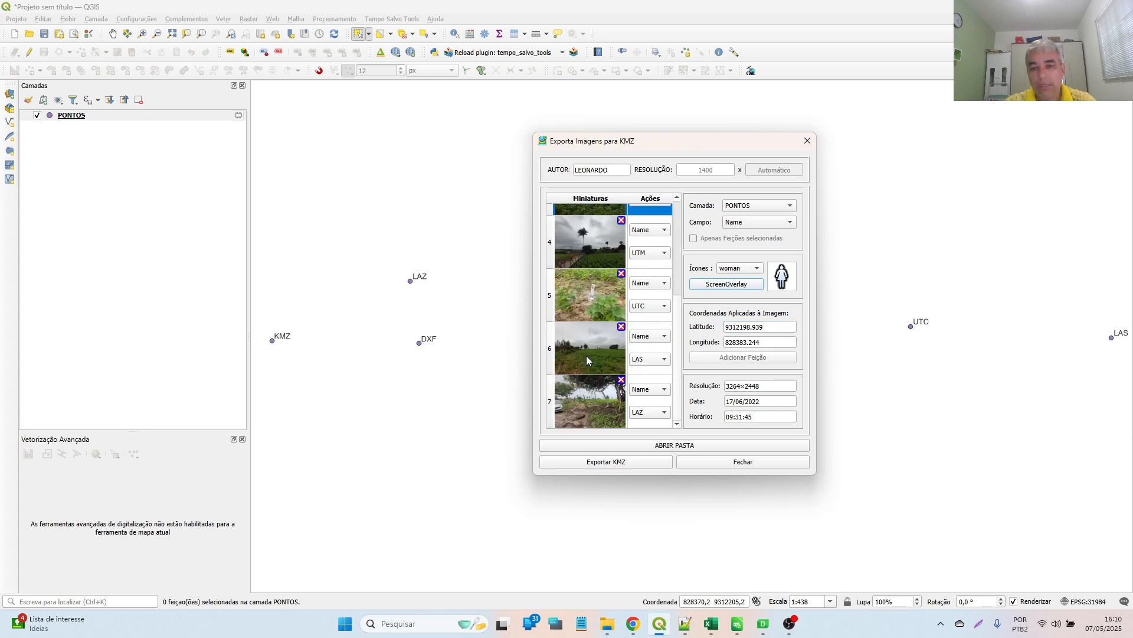
click(583, 338)
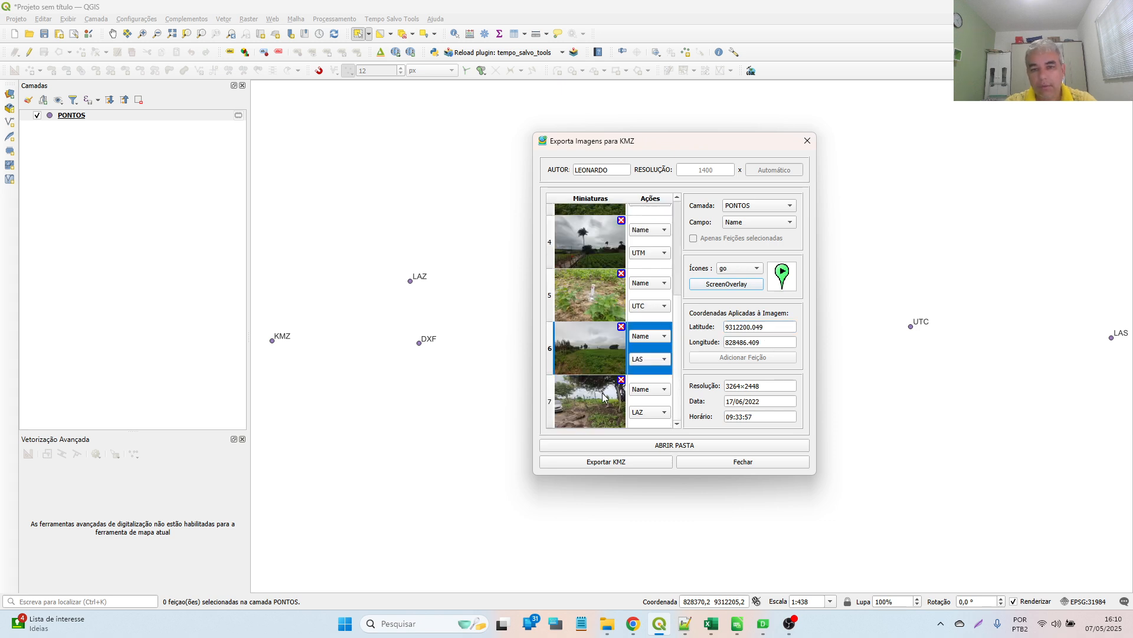
click(602, 397)
click(593, 338)
click(585, 277)
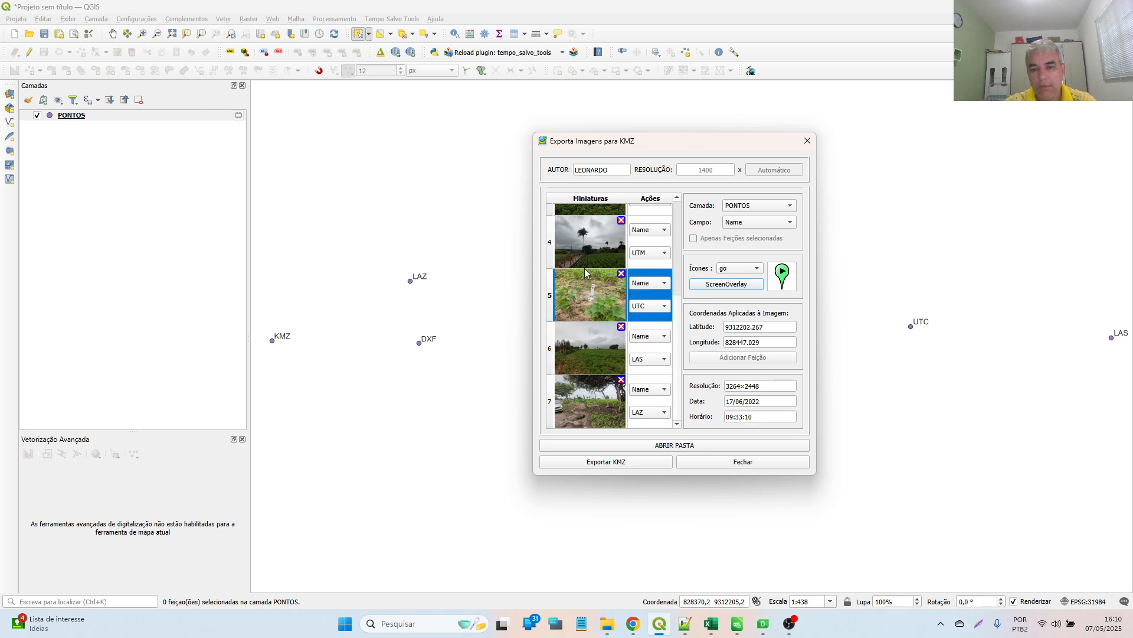
click(584, 254)
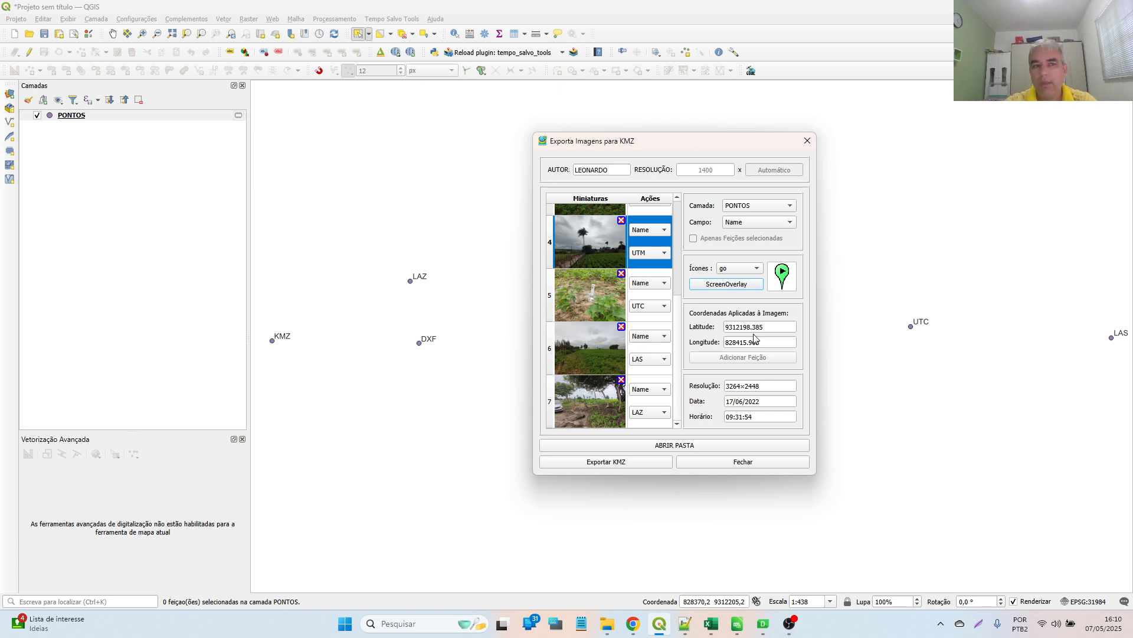
Step: Add Qgis.png from the Documents folder as the ScreenOverlay image of the KMZ
click(736, 286)
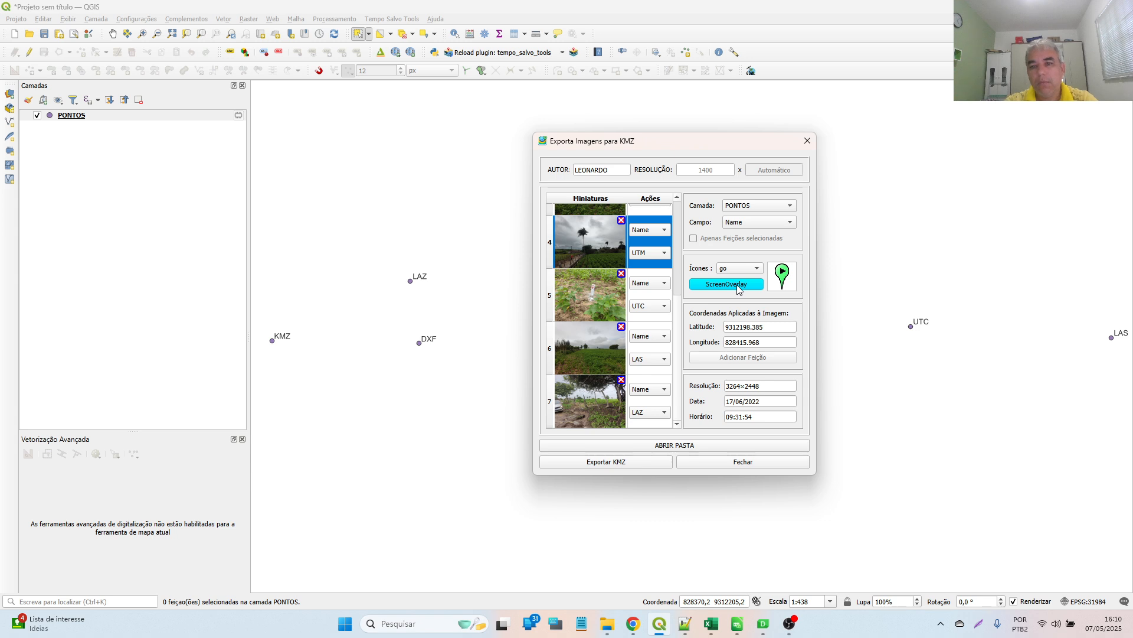
click(736, 284)
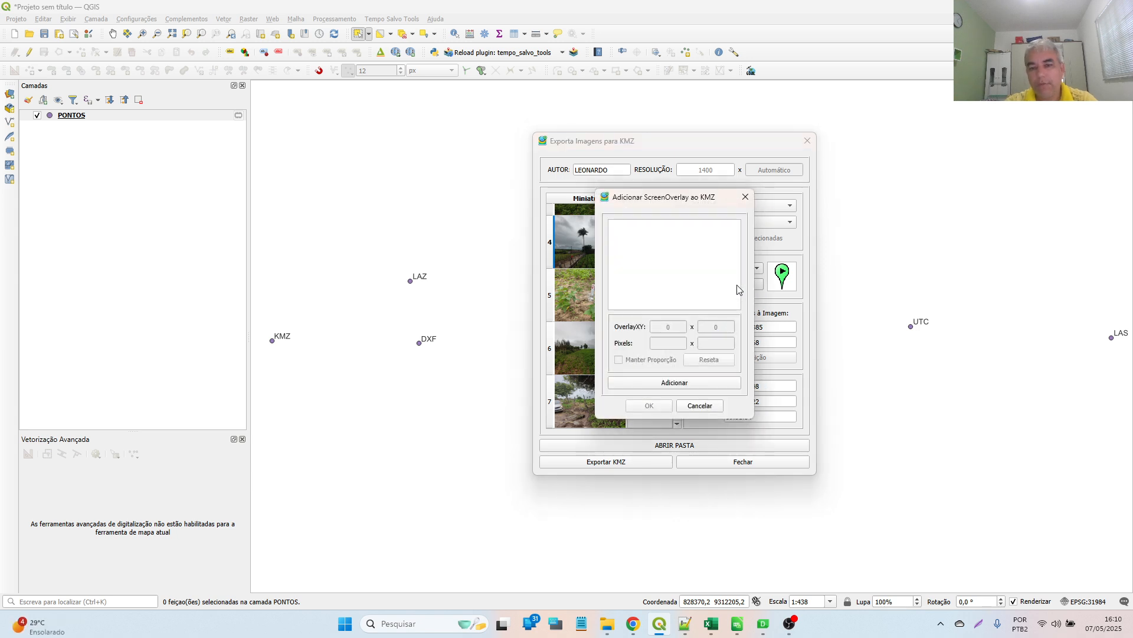
click(653, 382)
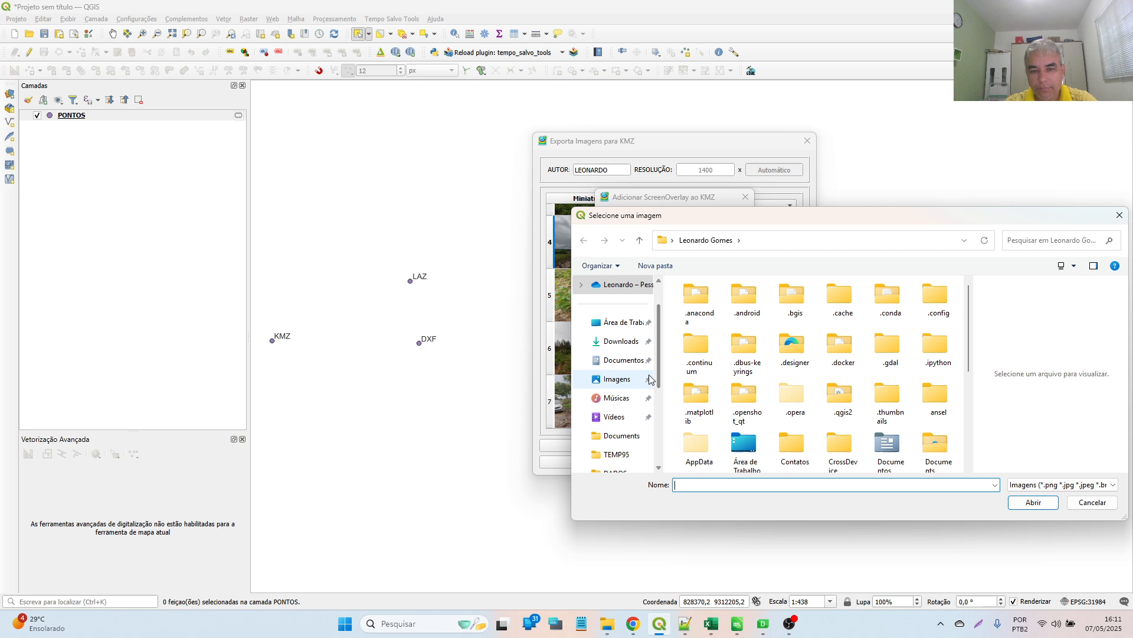
click(620, 437)
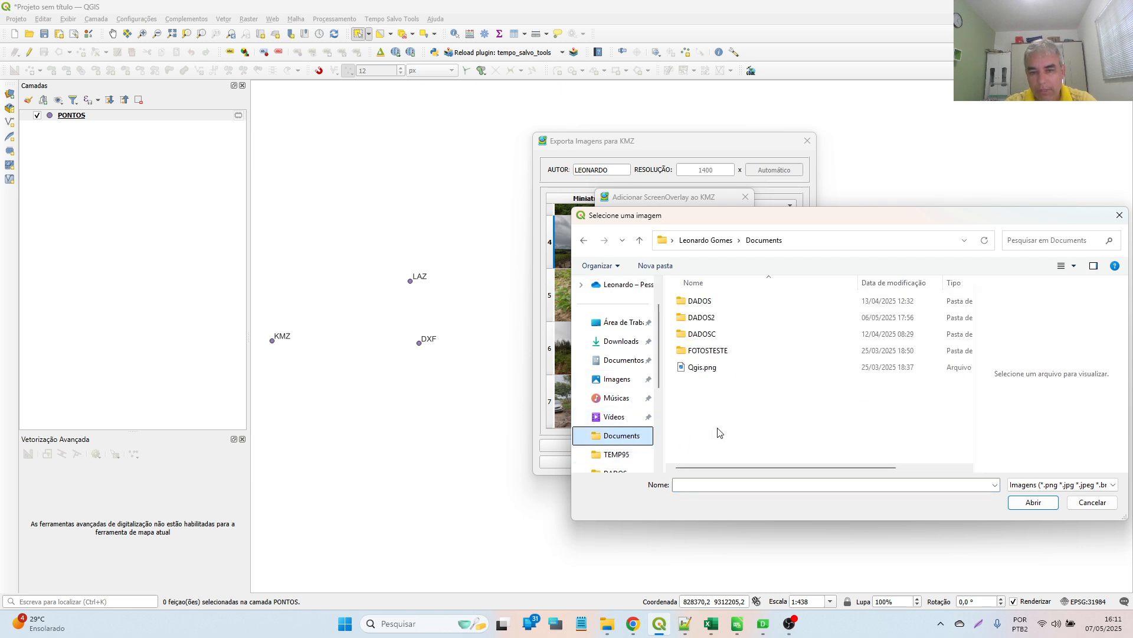
double_click(694, 372)
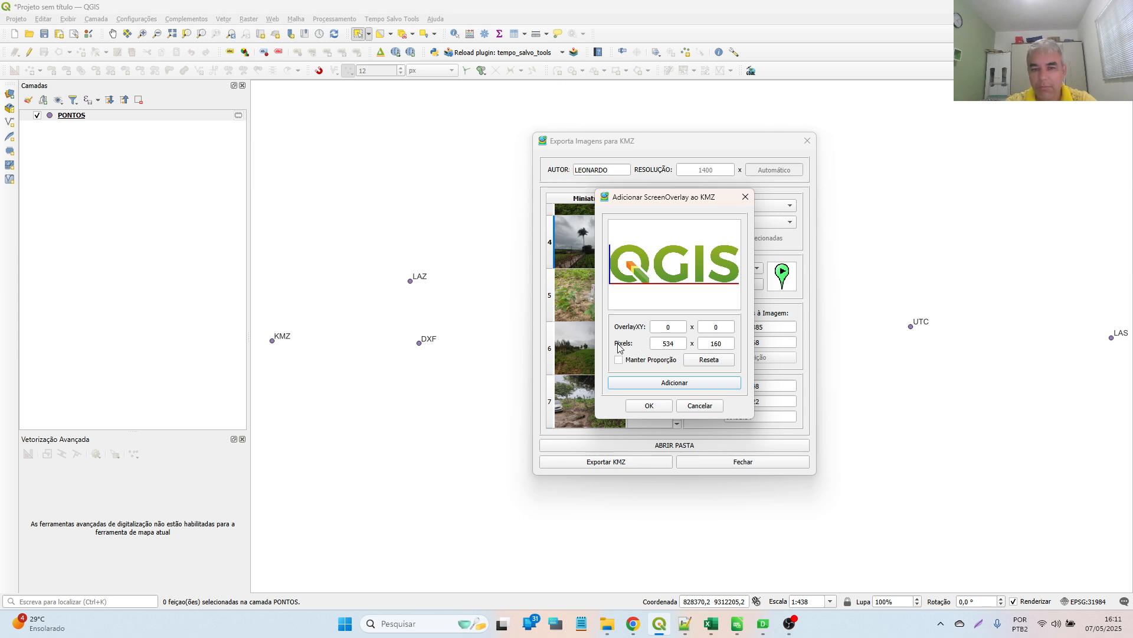
Step: Try a width of 300 pixels for the overlay image, and reset its size
double_click(660, 344)
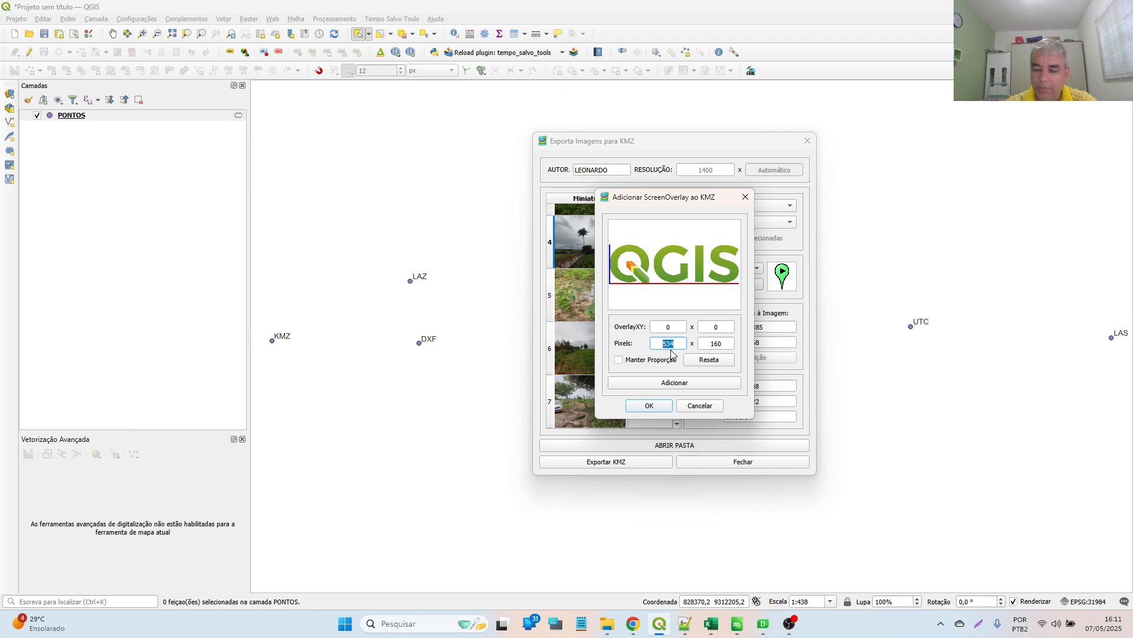
text(300)
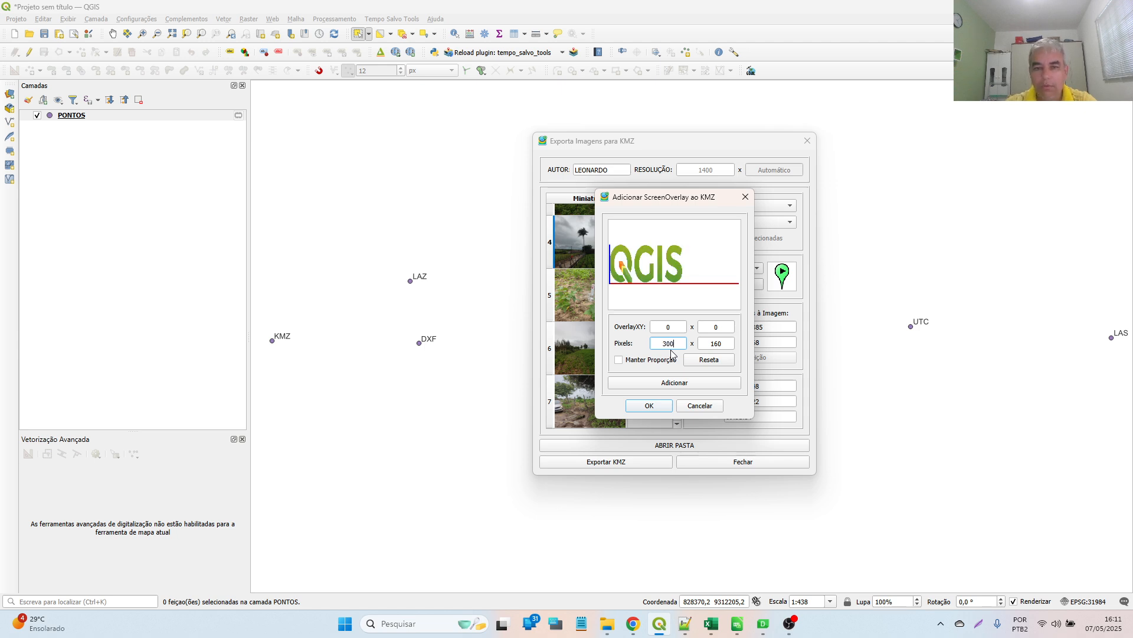
click(705, 361)
Step: Turn on keeping the overlay image's proportions and set its width to 300 pixels
click(632, 362)
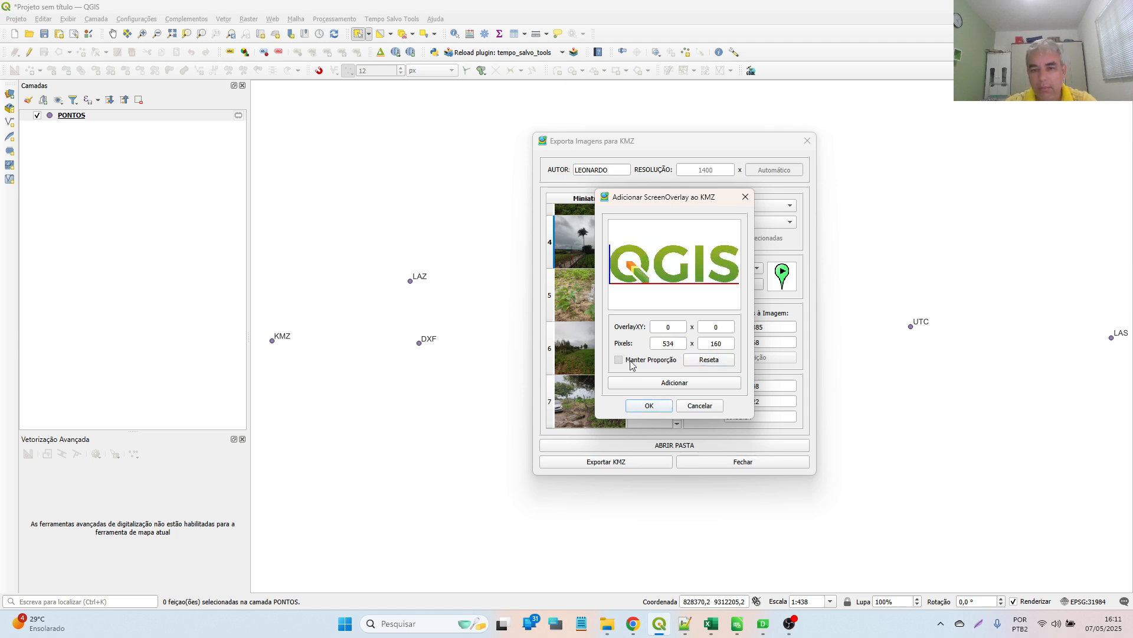
drag(684, 341, 653, 342)
text(300)
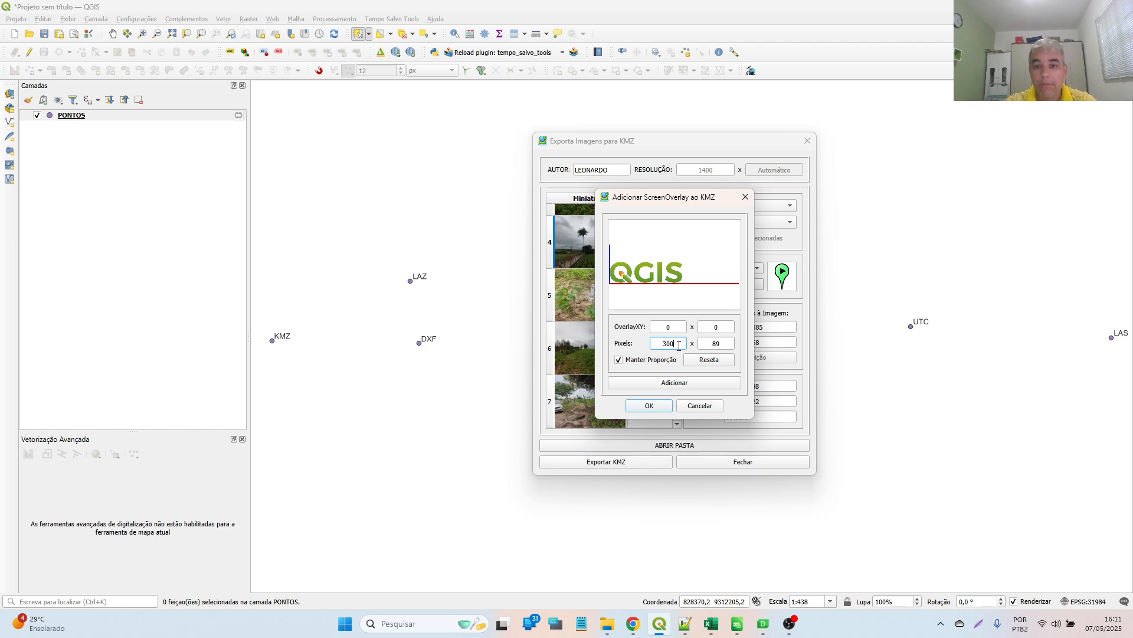
Step: Set the overlay position to 310 x 93 and apply the ScreenOverlay settings
drag(673, 327, 648, 326)
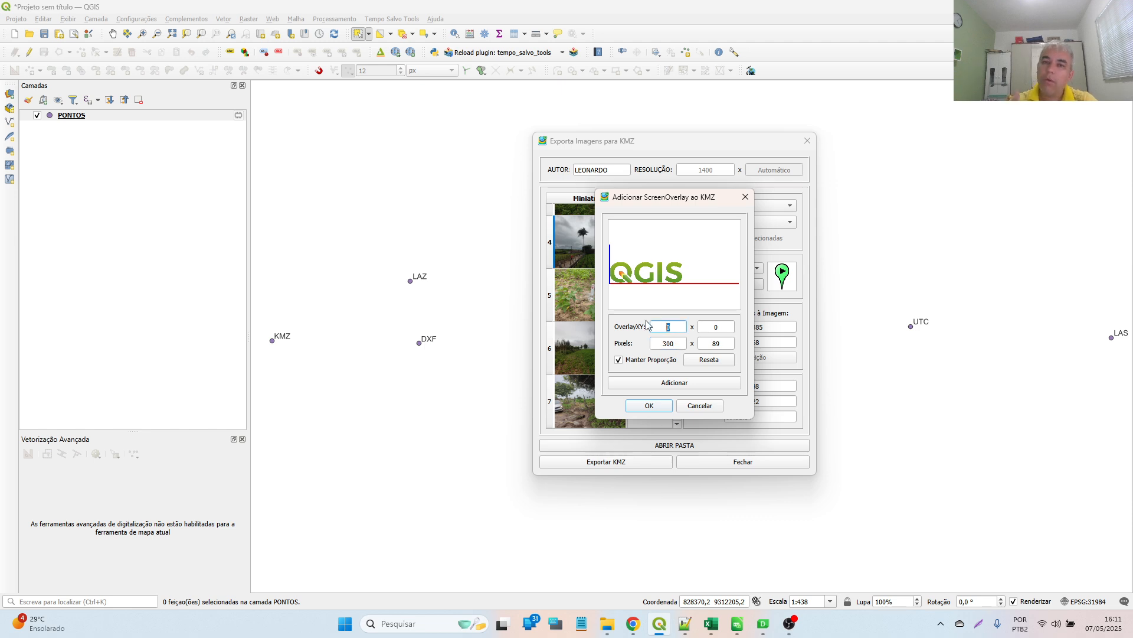
text(34)
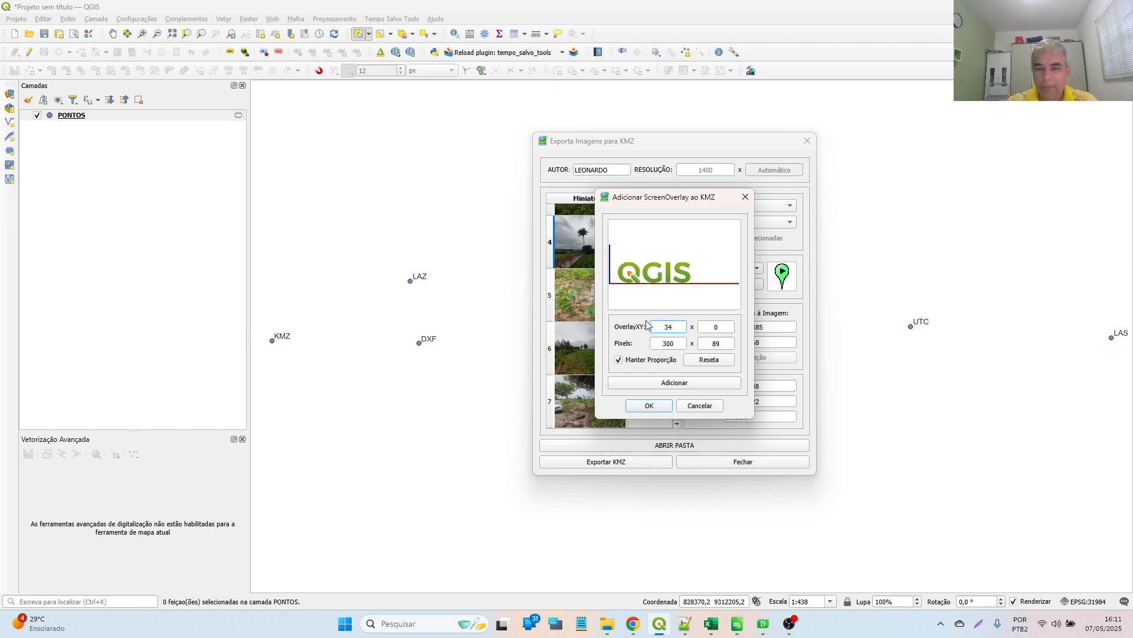
key(BackSpace)
text(10)
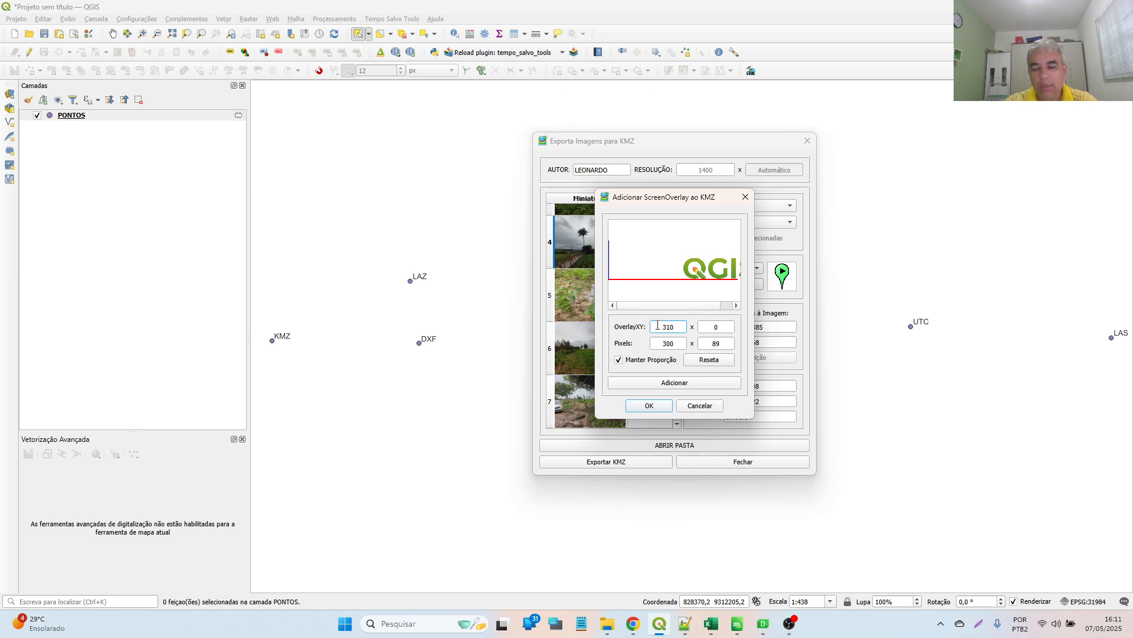
double_click(719, 330)
text(93)
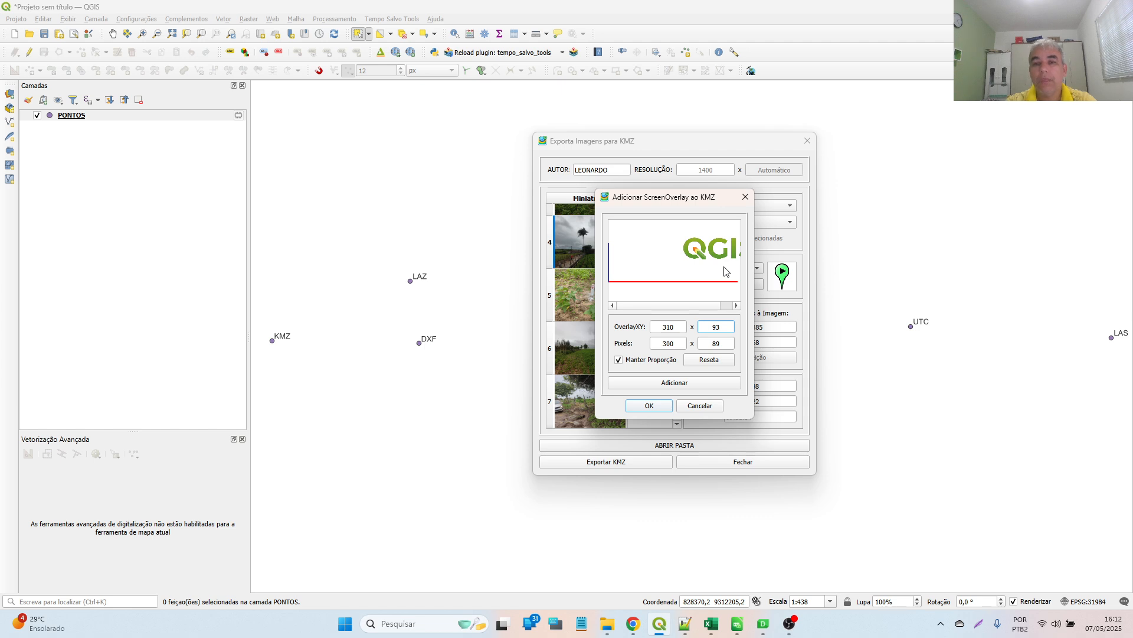
click(658, 407)
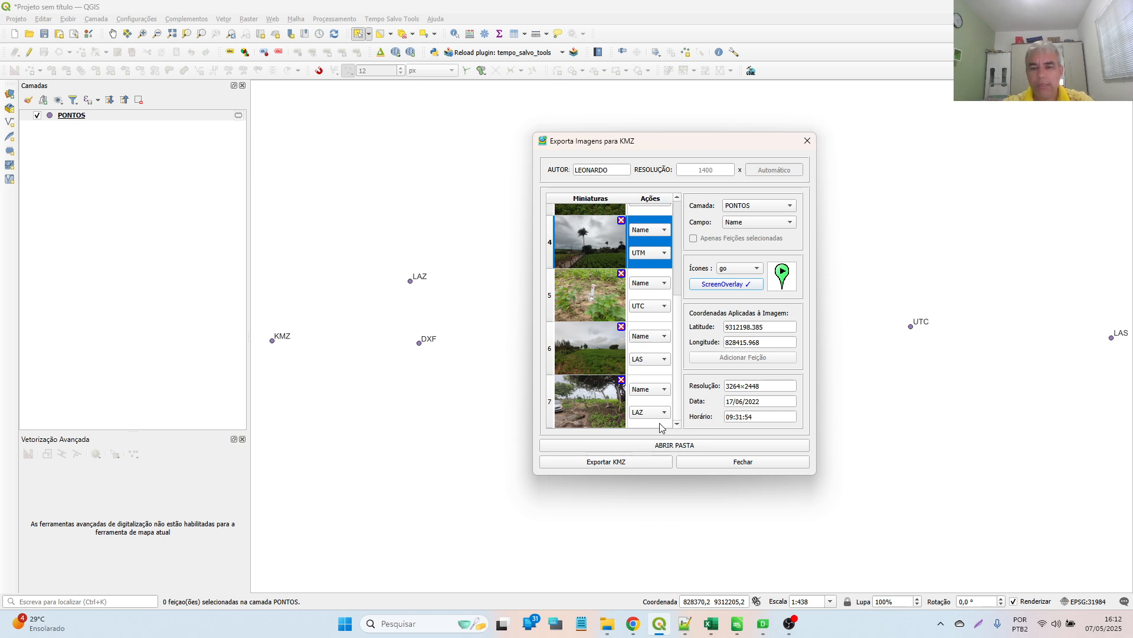
Step: Export the KMZ to the Documents folder, replacing the existing PONTOS.kmz
click(612, 466)
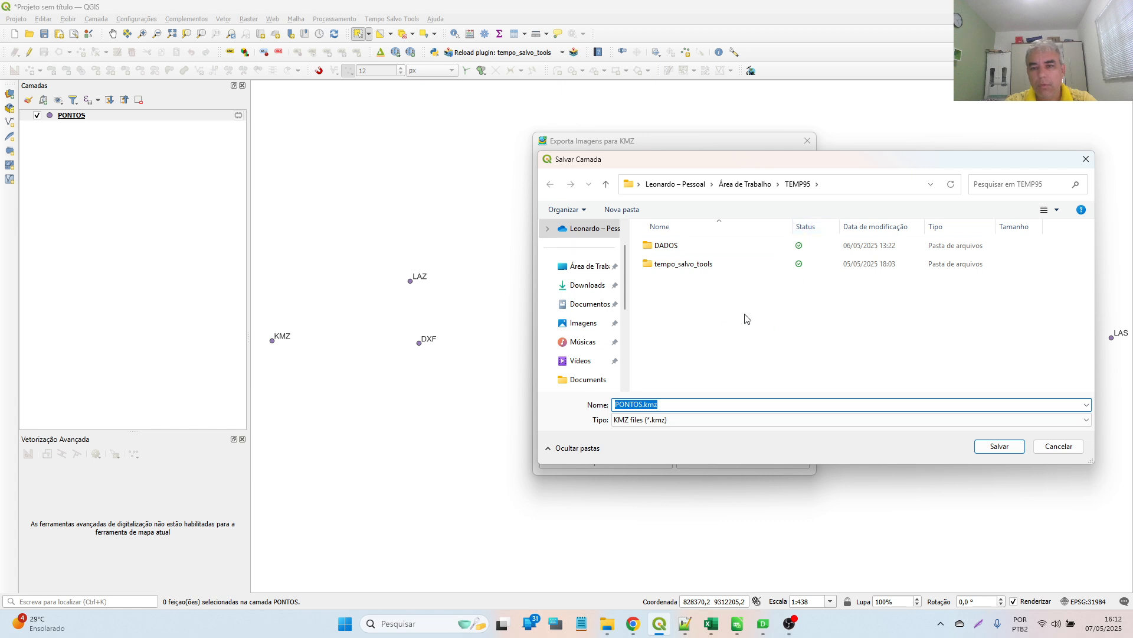
click(580, 378)
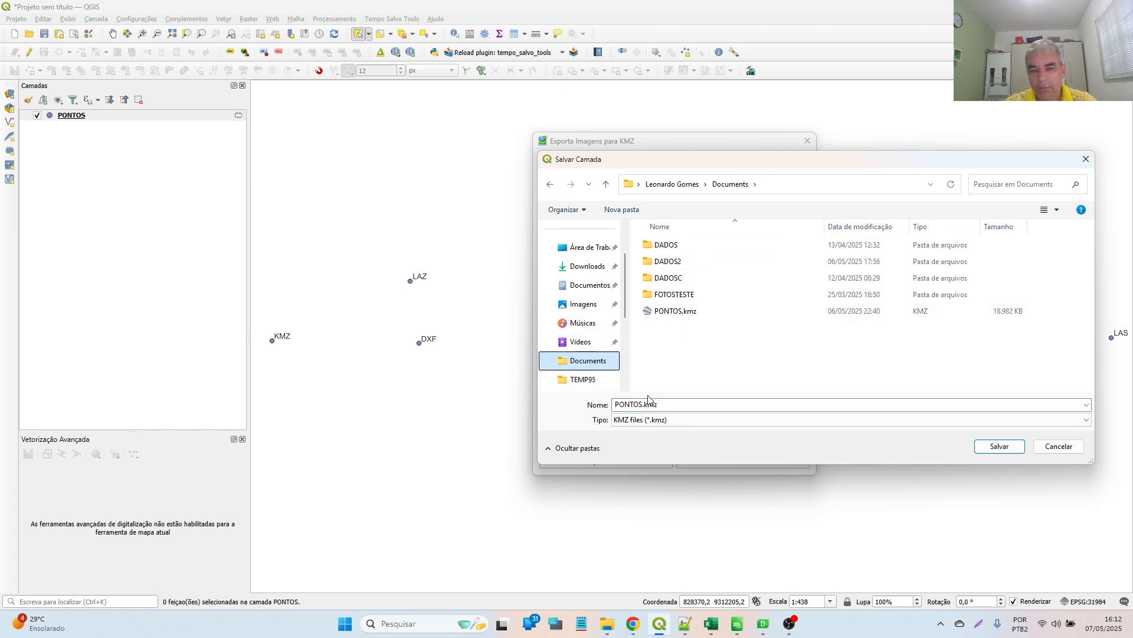
click(671, 313)
click(998, 447)
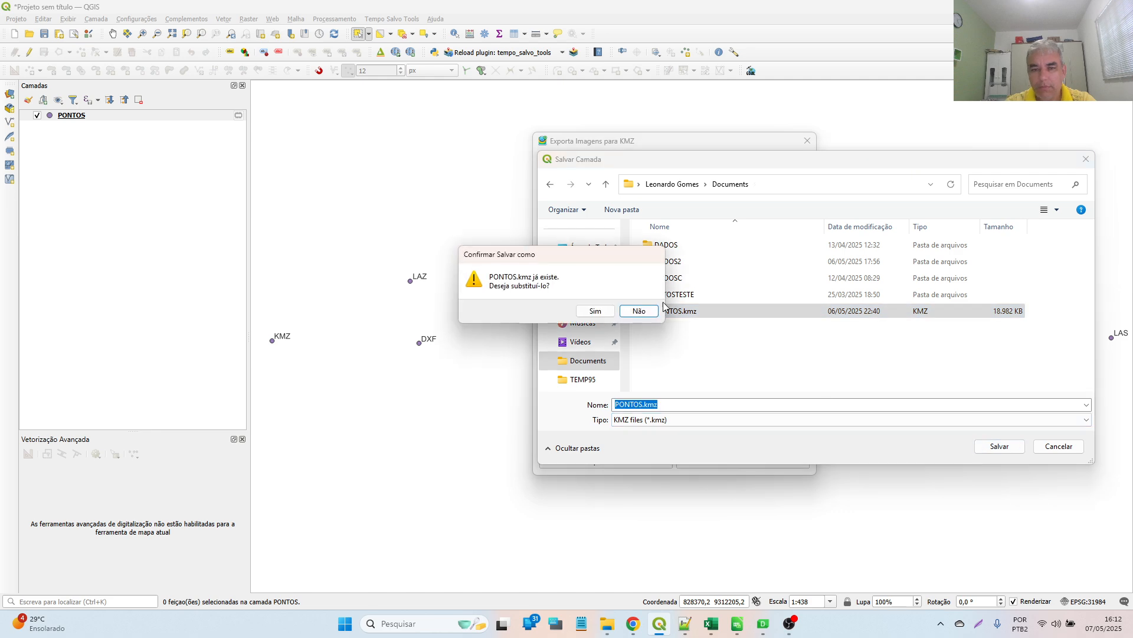
click(595, 311)
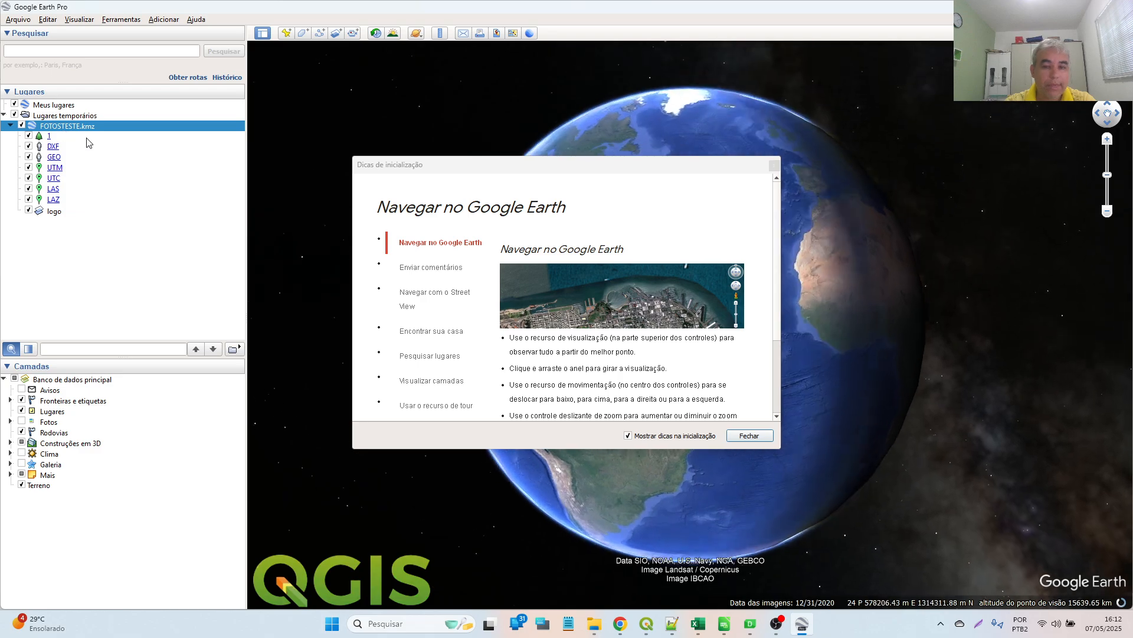
Step: Dismiss the Google Earth startup tips and open point 1's placemark to read its image coordinates and attribute table
click(775, 166)
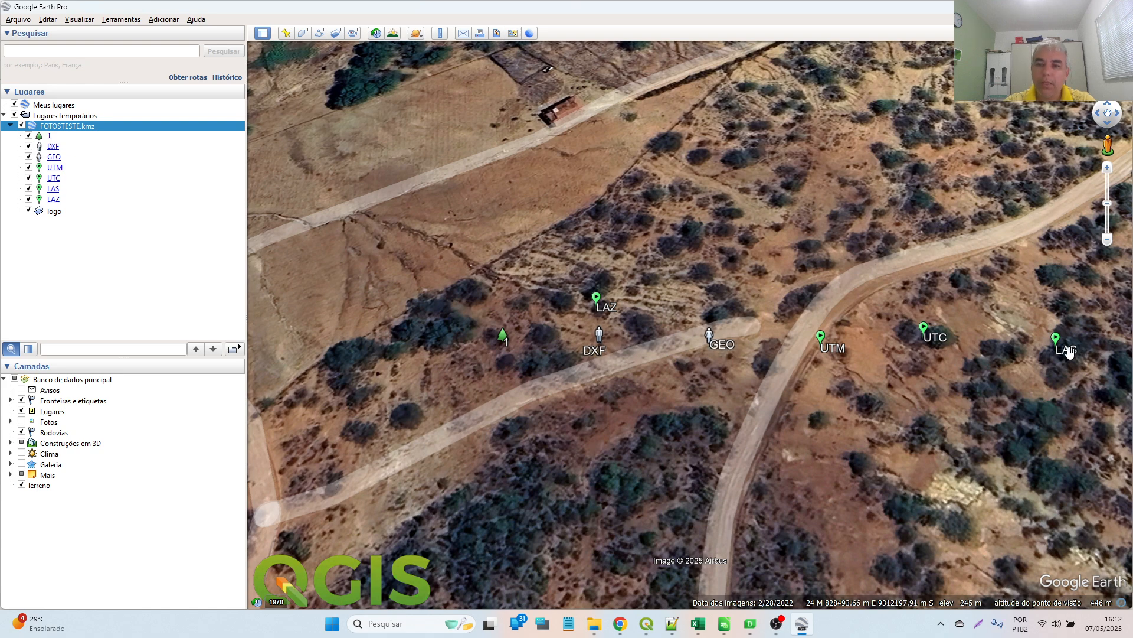
drag(874, 355, 721, 314)
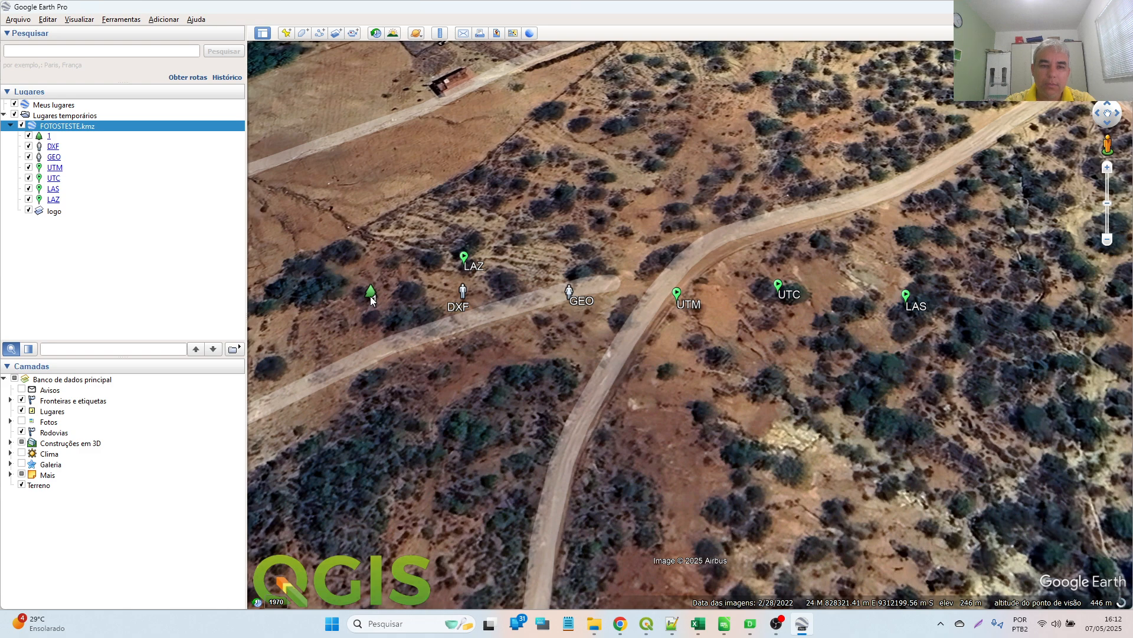
click(371, 293)
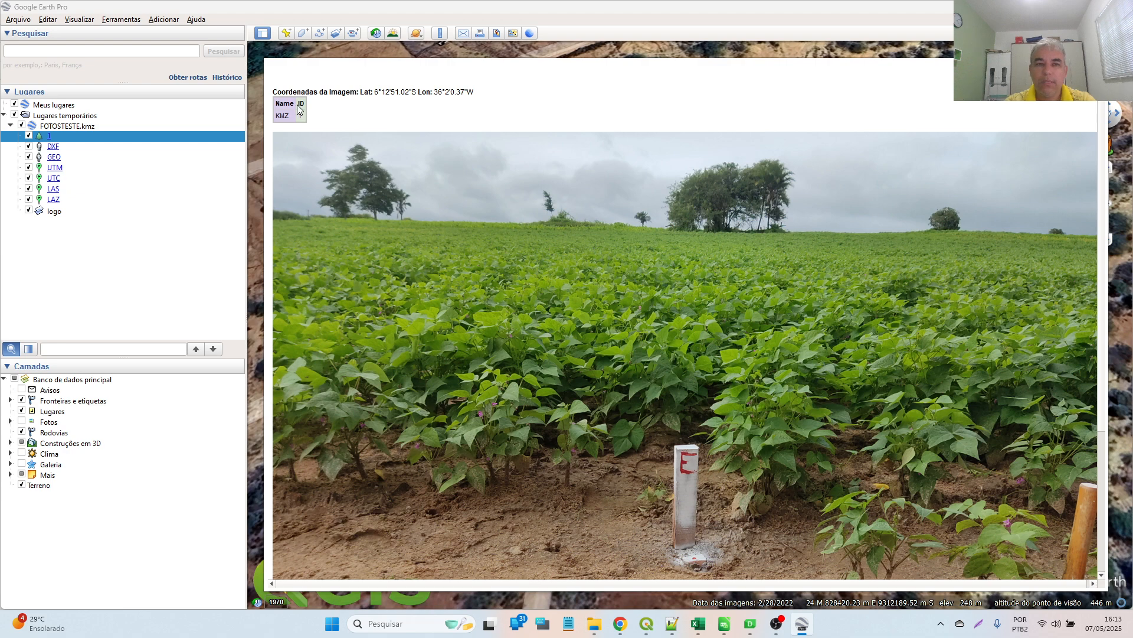
drag(290, 95, 474, 95)
click(661, 101)
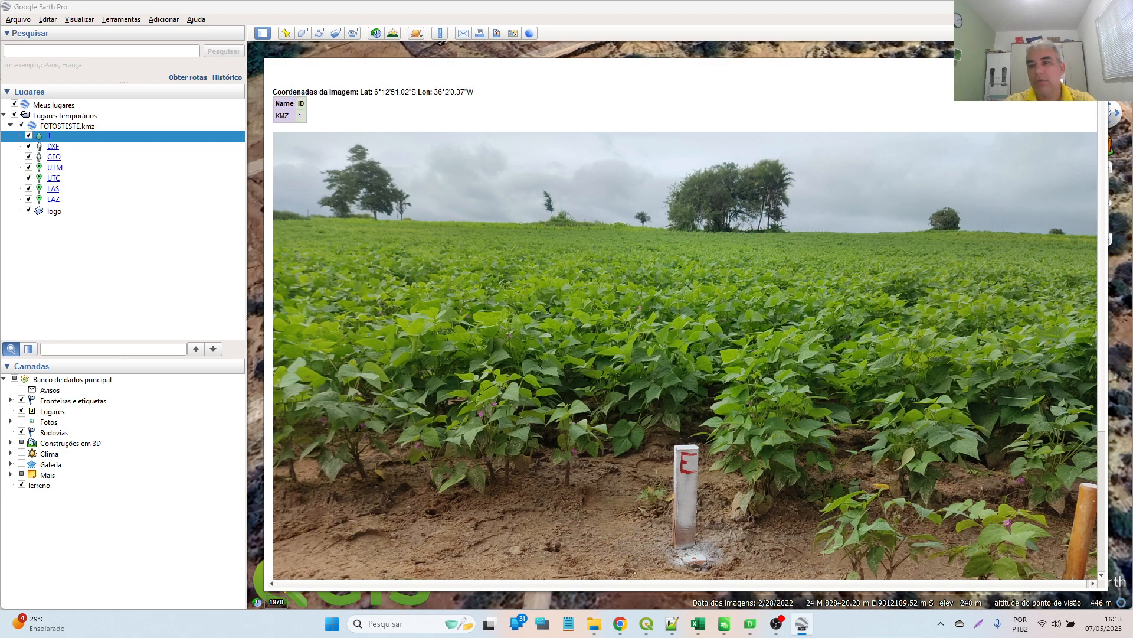
Step: Examine the photo linked to point 1 from the horizon to the ground, including the marker stake
scroll(700, 265, down, 3)
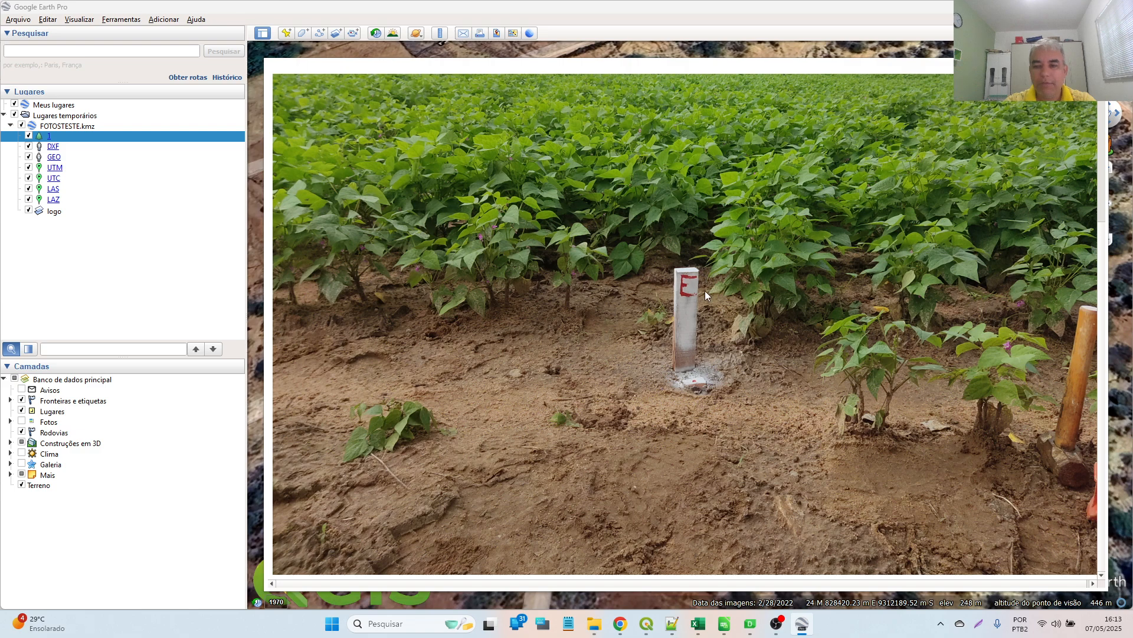
scroll(706, 291, up, 3)
scroll(706, 292, down, 2)
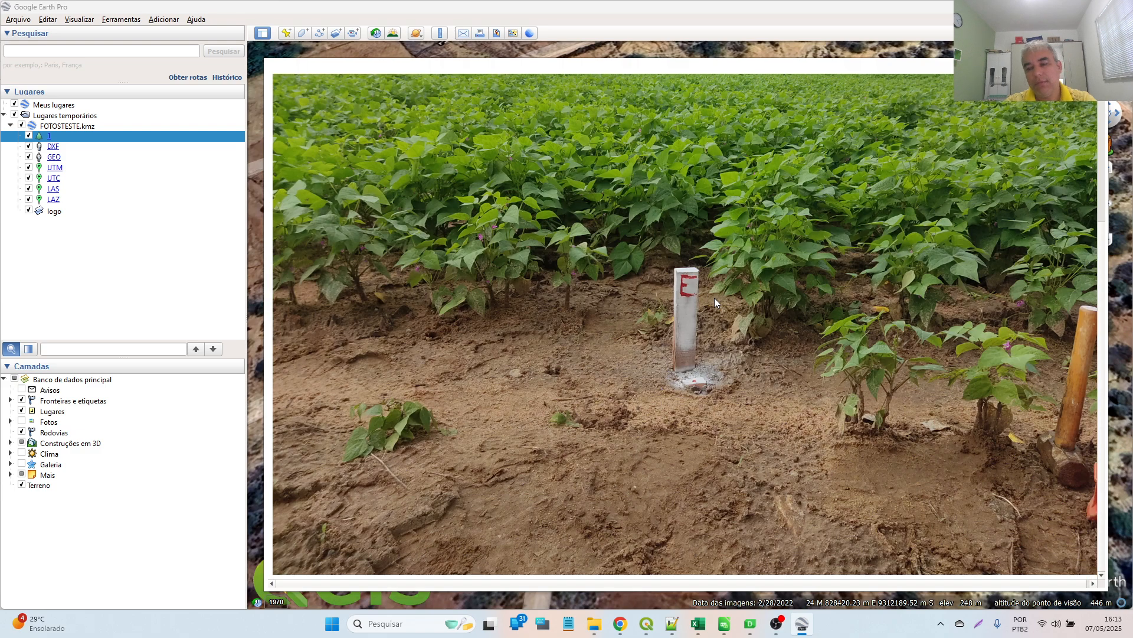
scroll(714, 297, up, 1)
scroll(713, 300, down, 2)
scroll(713, 300, up, 2)
scroll(713, 300, down, 1)
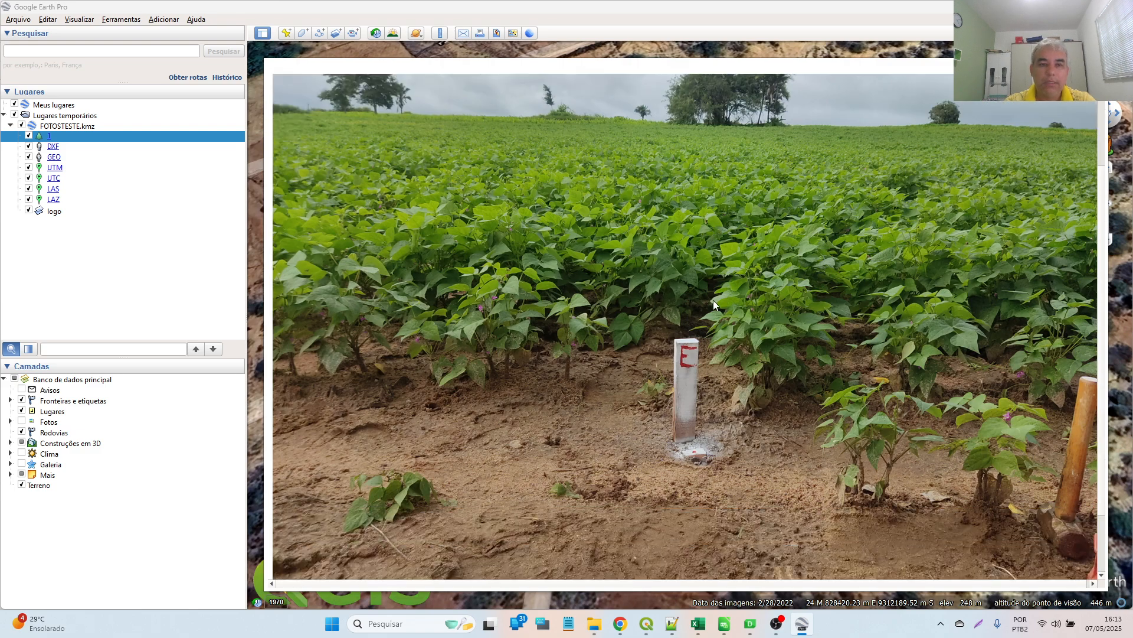
scroll(713, 306, down, 1)
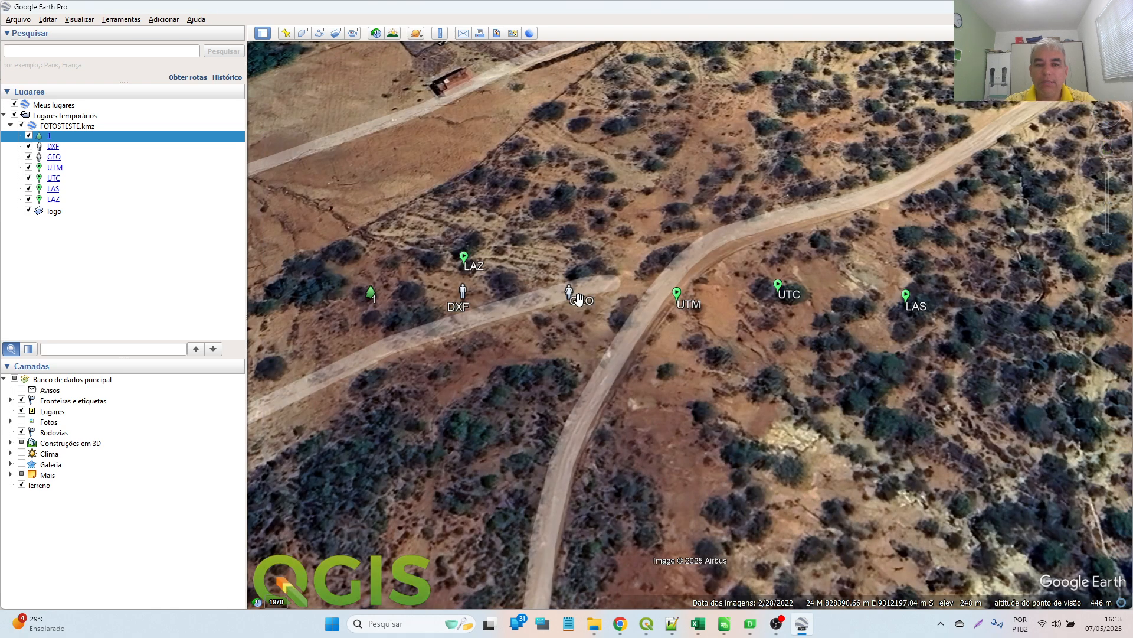
Step: Open the GEO placemark, look over its attributes and linked photo, and close its balloon
click(572, 296)
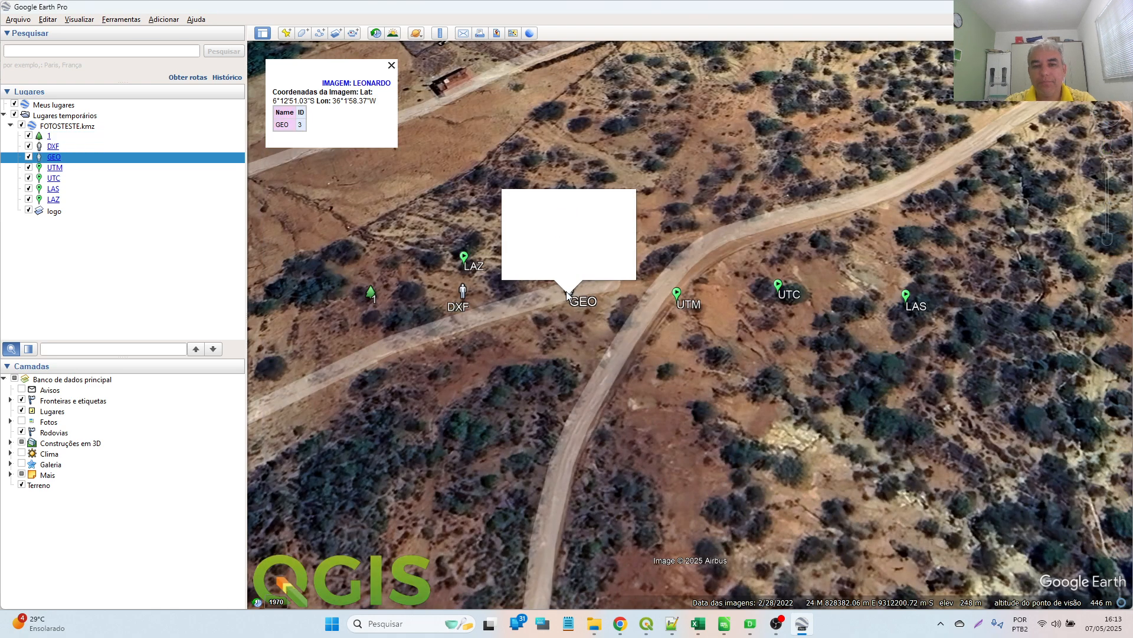
scroll(569, 260, down, 2)
scroll(570, 254, up, 2)
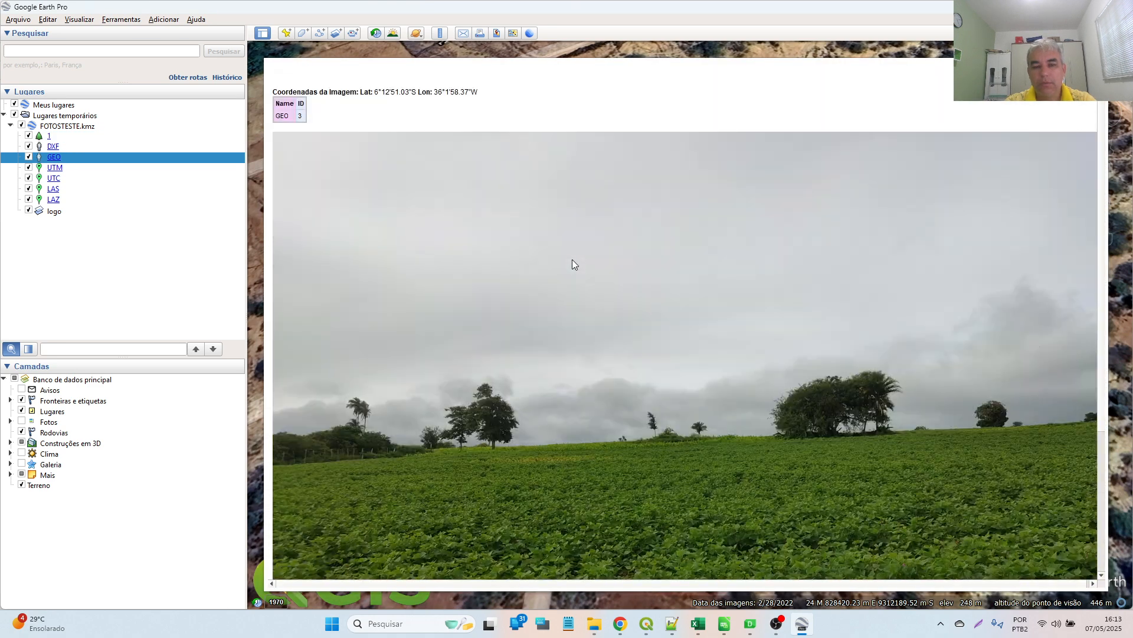
scroll(572, 260, down, 3)
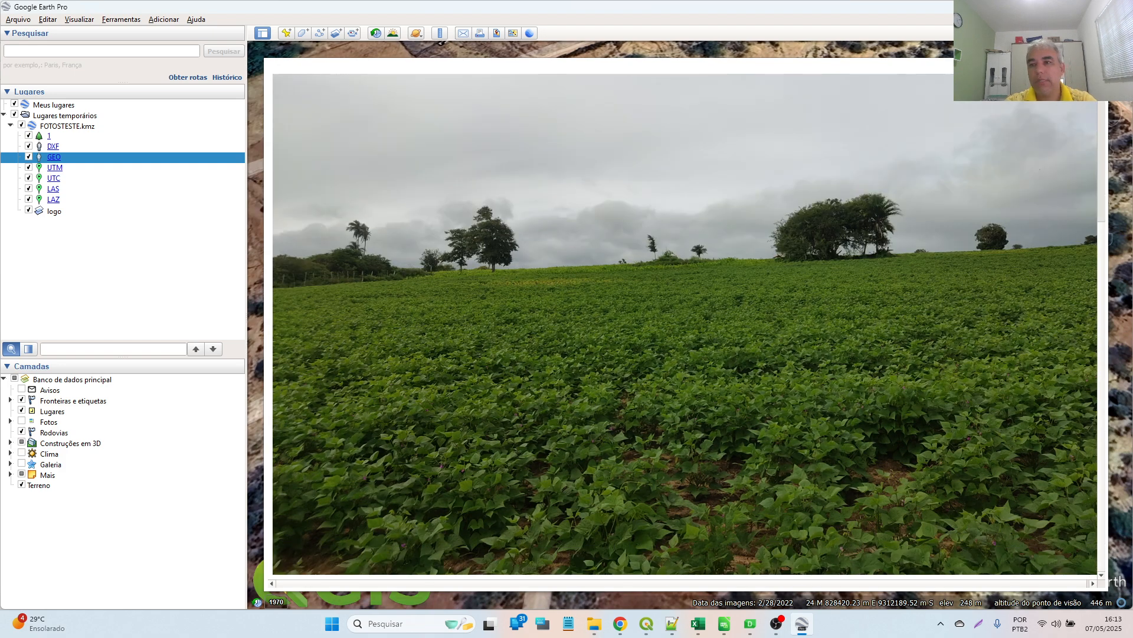
click(1099, 64)
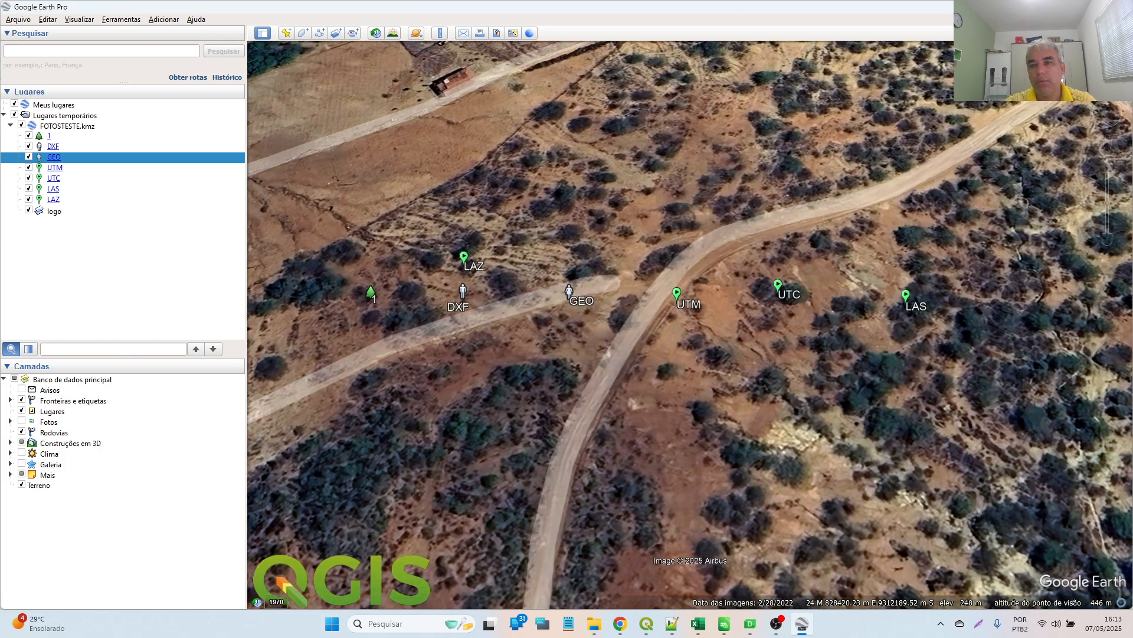
Step: Close Google Earth and return to QGIS to close the image export dialog
key(alt+F4)
click(631, 324)
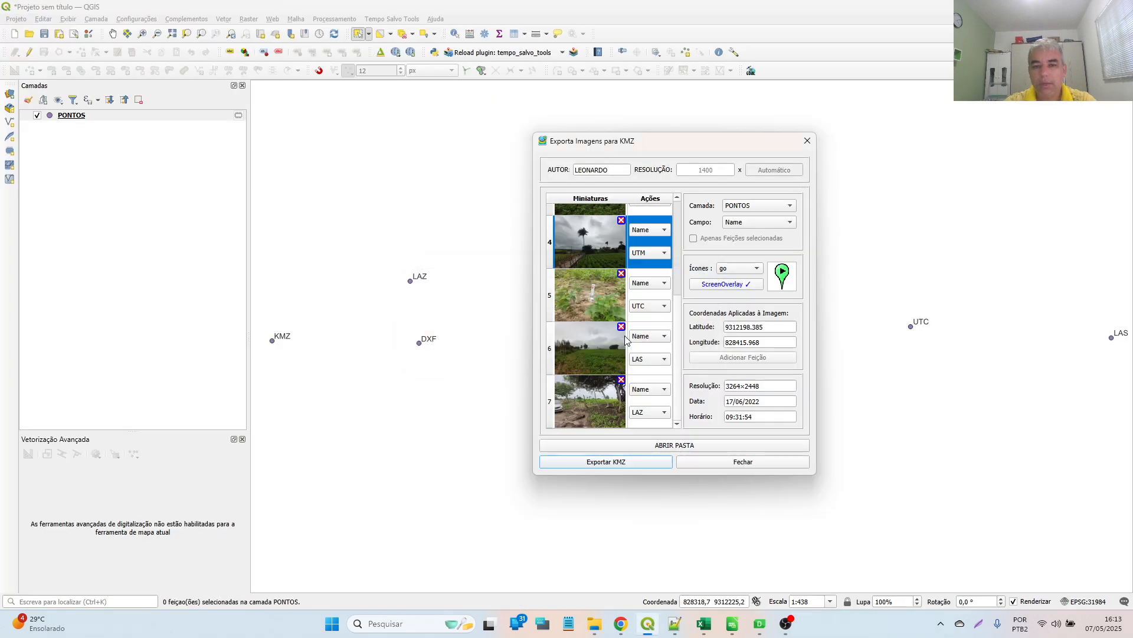
click(736, 464)
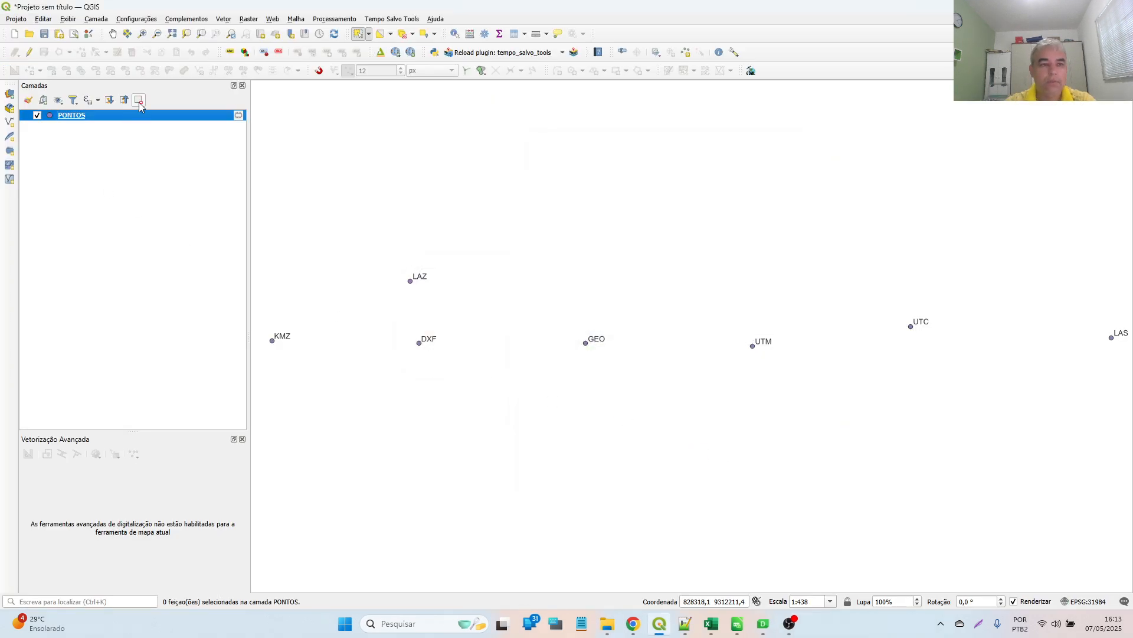
Step: Hide the PONTOS layer and open the Tempo Salvo Tools dialog for adding an Excel layer
click(37, 116)
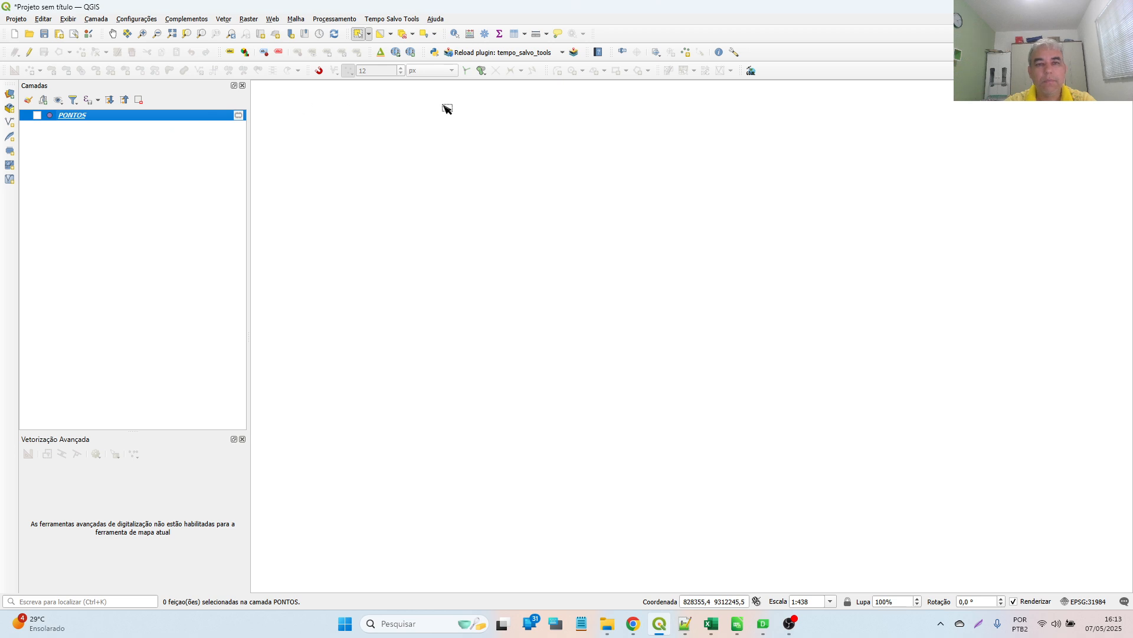
click(412, 20)
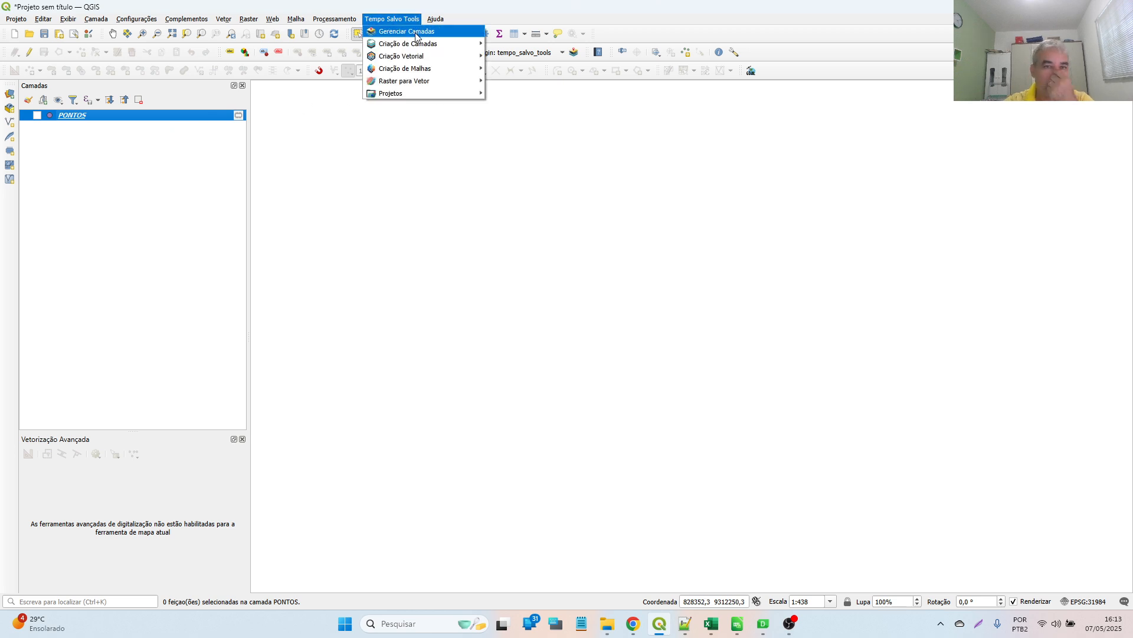
mouse_move(423, 46)
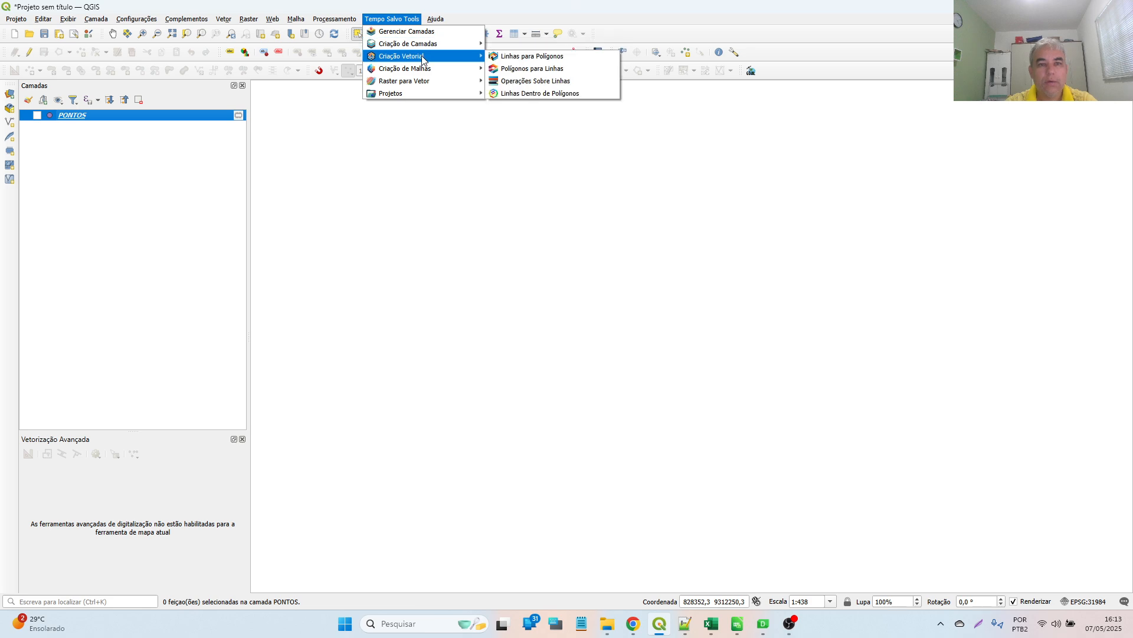
click(561, 80)
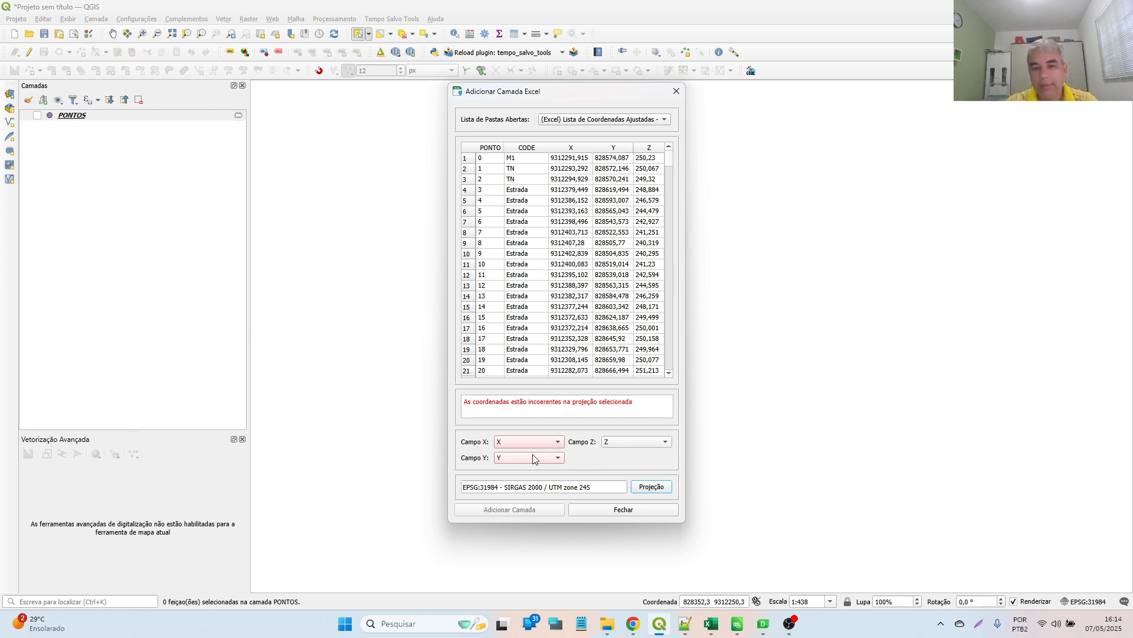
Step: Review the coordinate message for the Excel point list and preview the open workbooks, including Pasta2 and Pasta3
drag(466, 405, 626, 411)
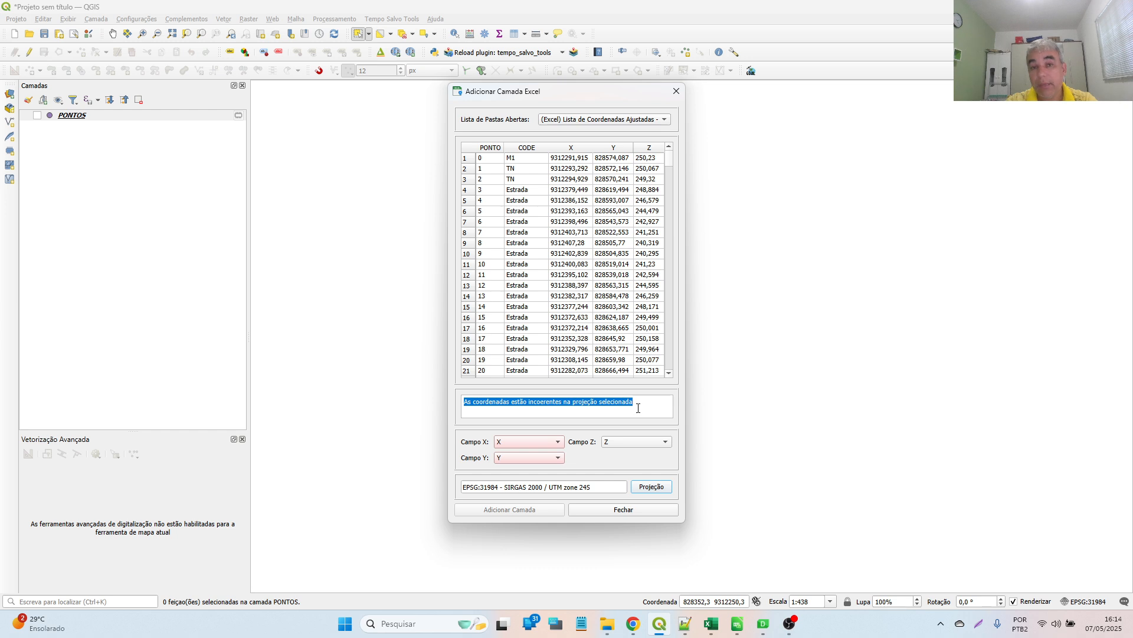
click(476, 408)
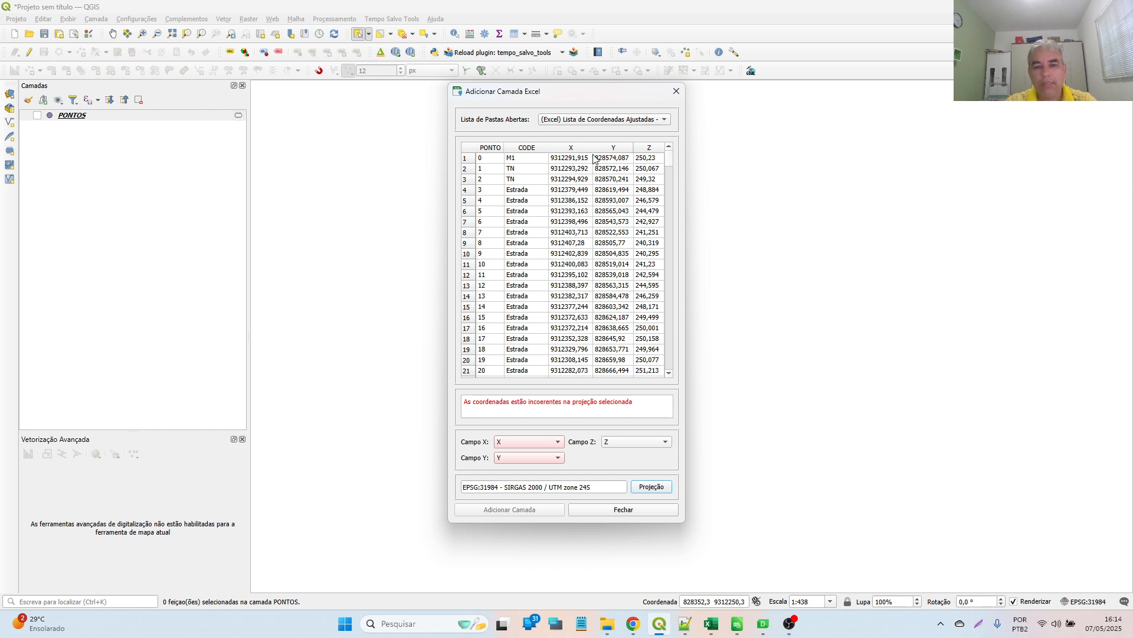
click(711, 624)
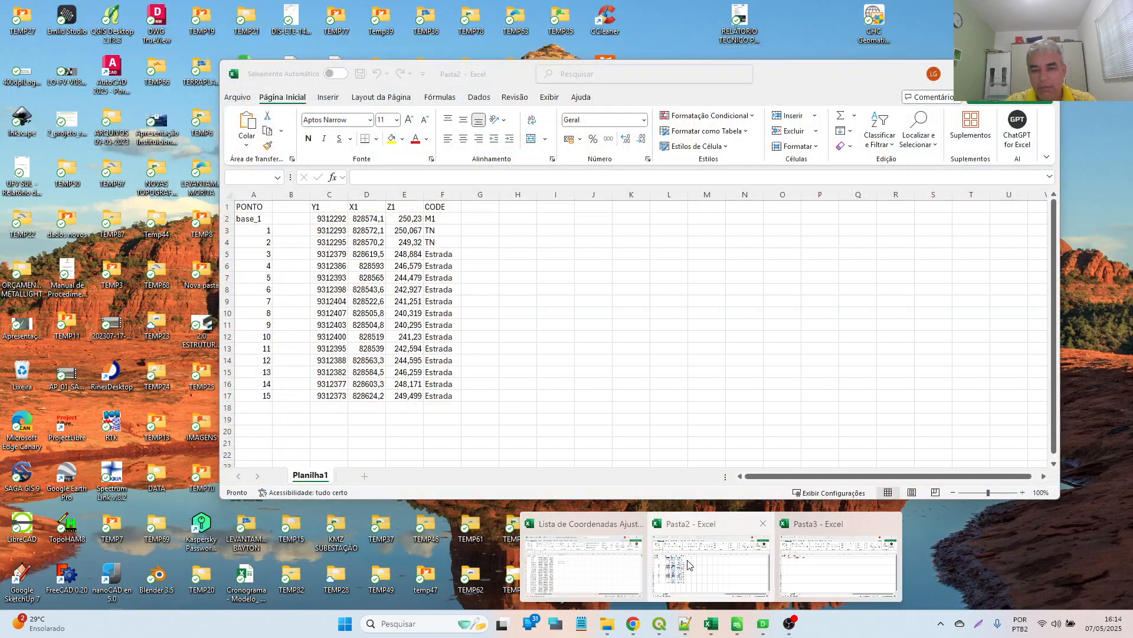
mouse_move(826, 568)
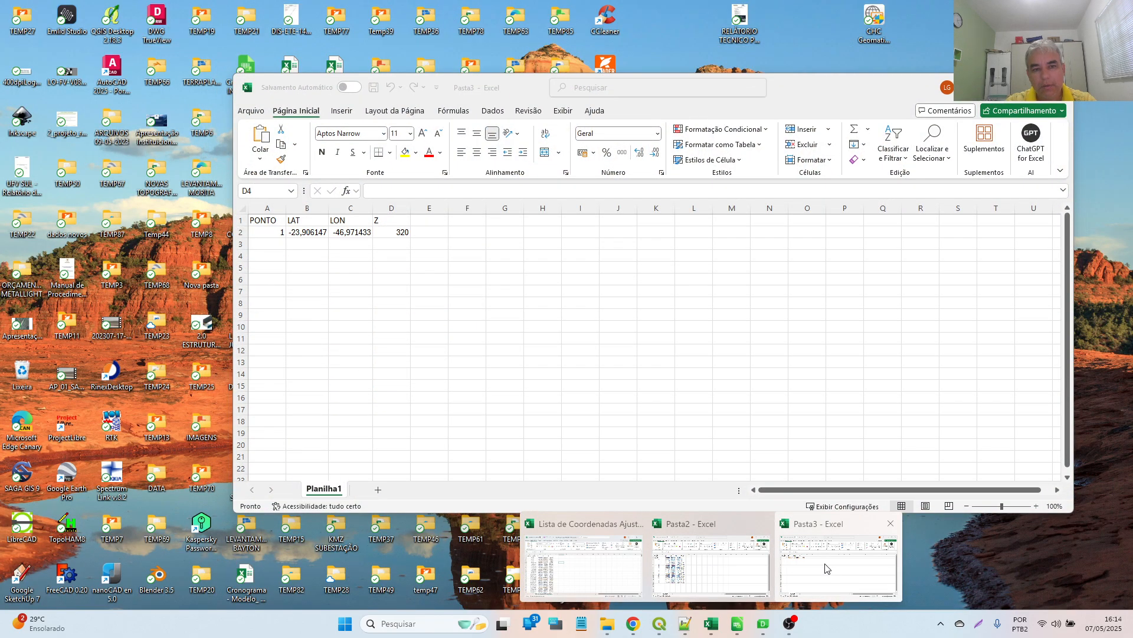
mouse_move(600, 568)
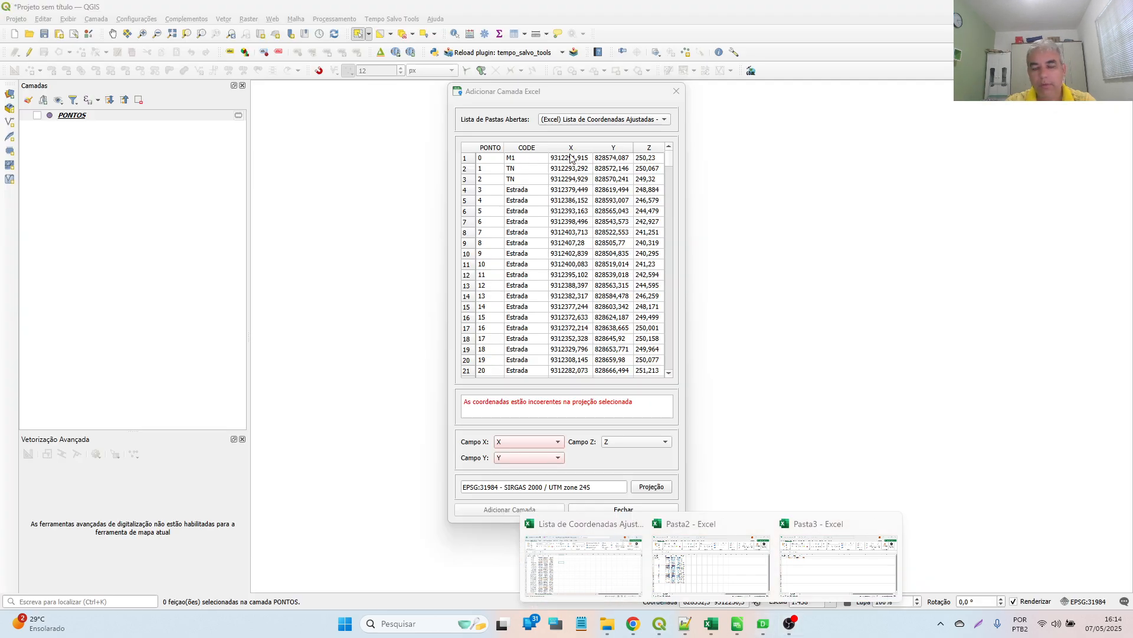
scroll(545, 439, down, 1)
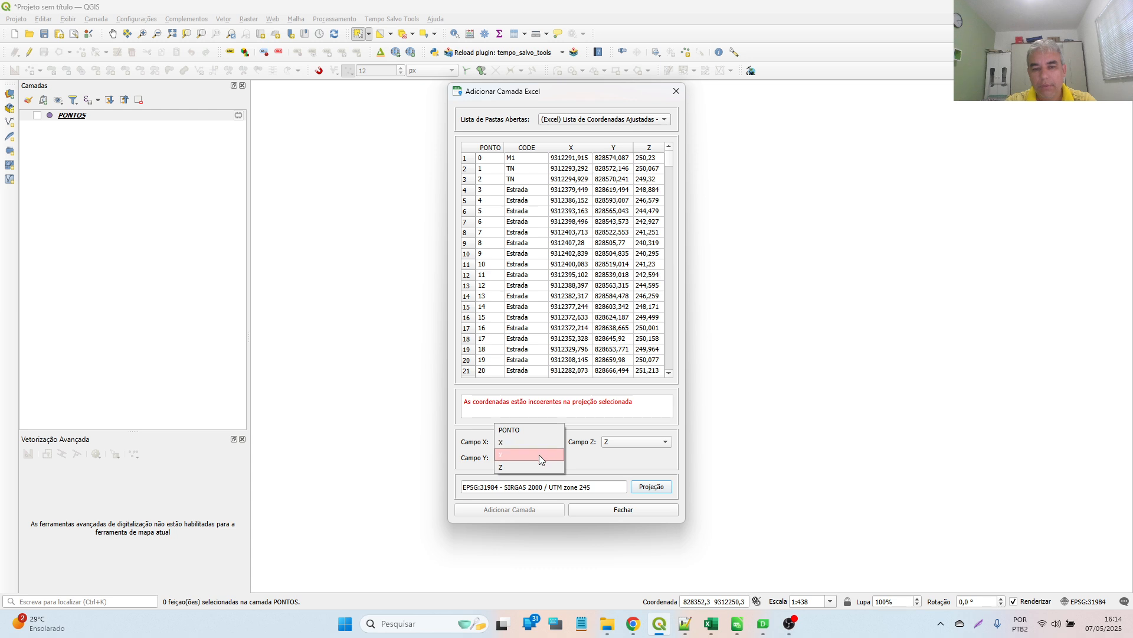
Step: Try a swapped coordinate mapping for the point list, with column Y as the X field and column X as the Y field
click(528, 458)
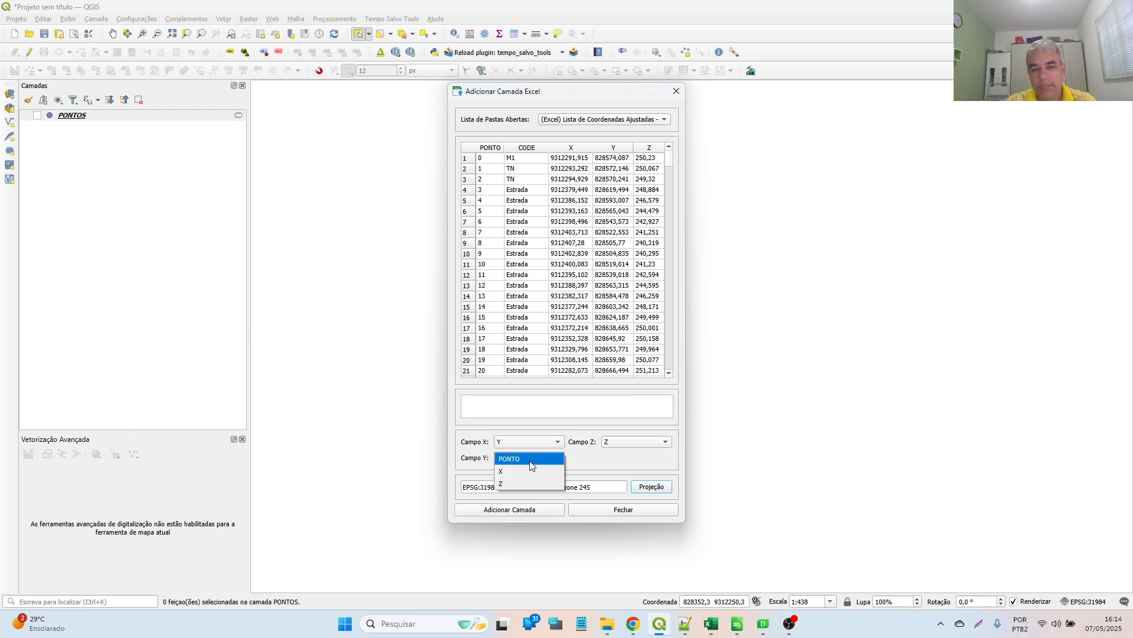
click(524, 481)
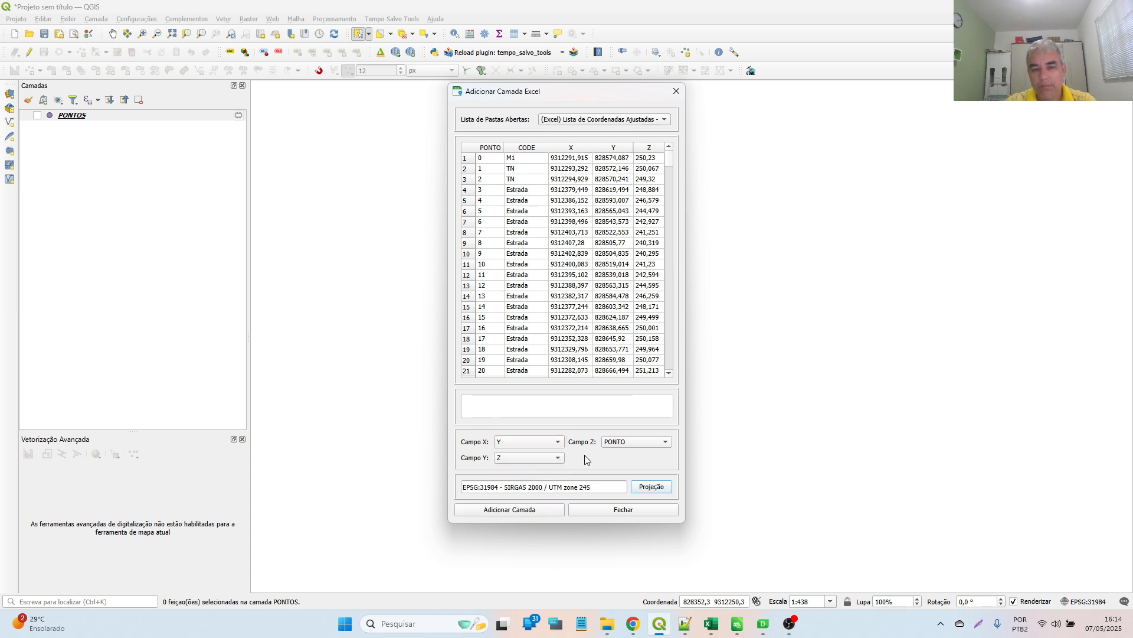
click(617, 442)
click(622, 452)
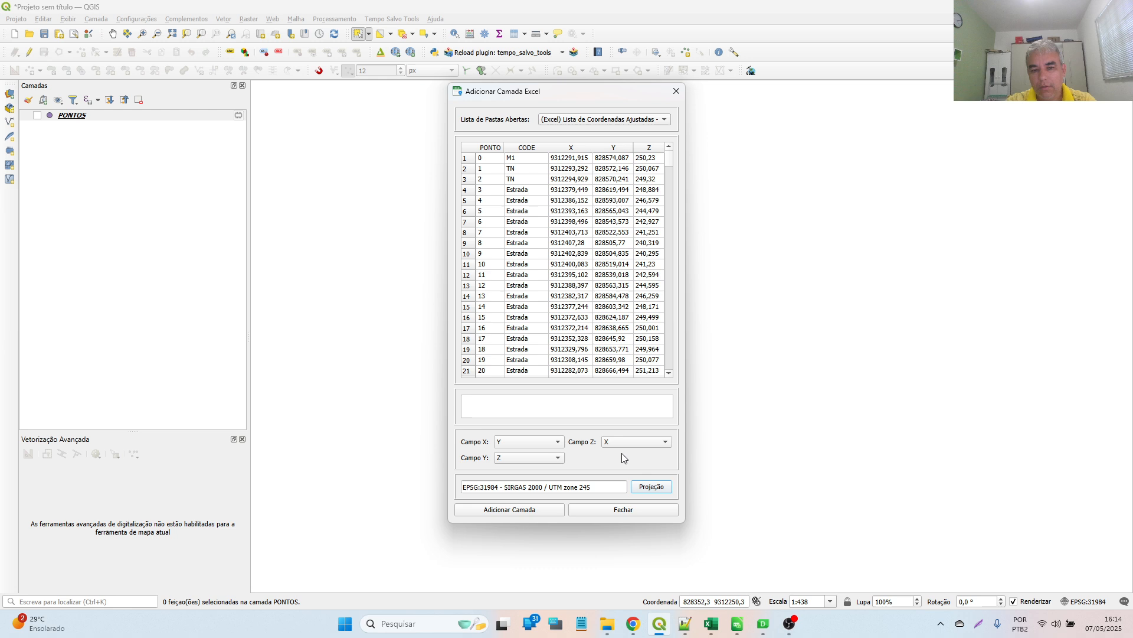
click(522, 460)
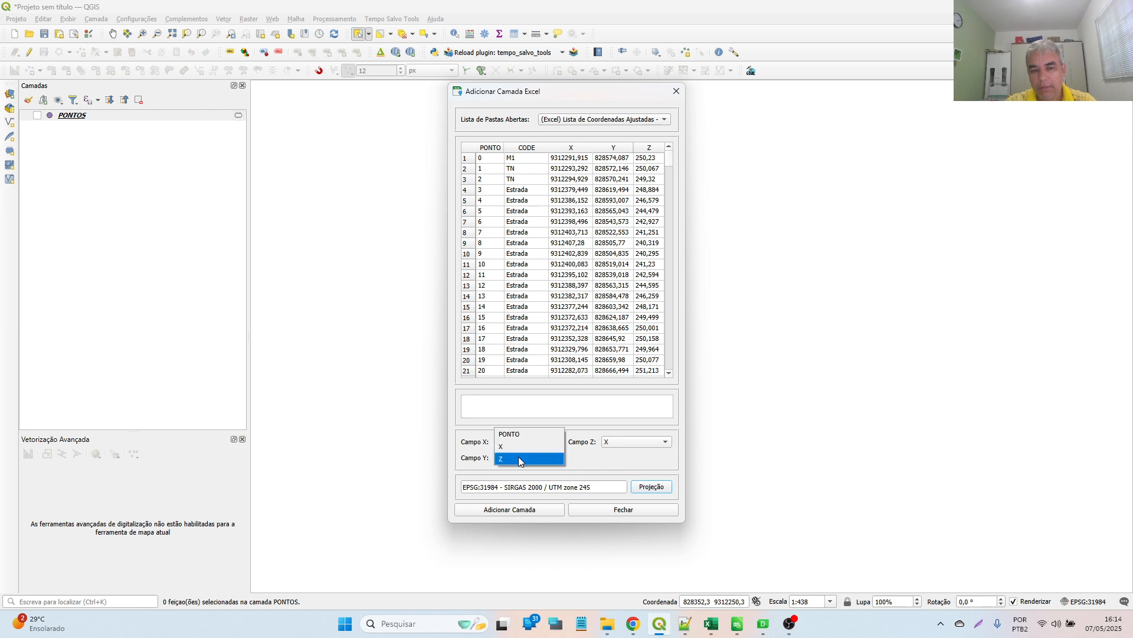
click(517, 447)
Step: Restore the coordinate mapping so the X, Y and Z fields use columns X, Y and Z respectively
click(516, 442)
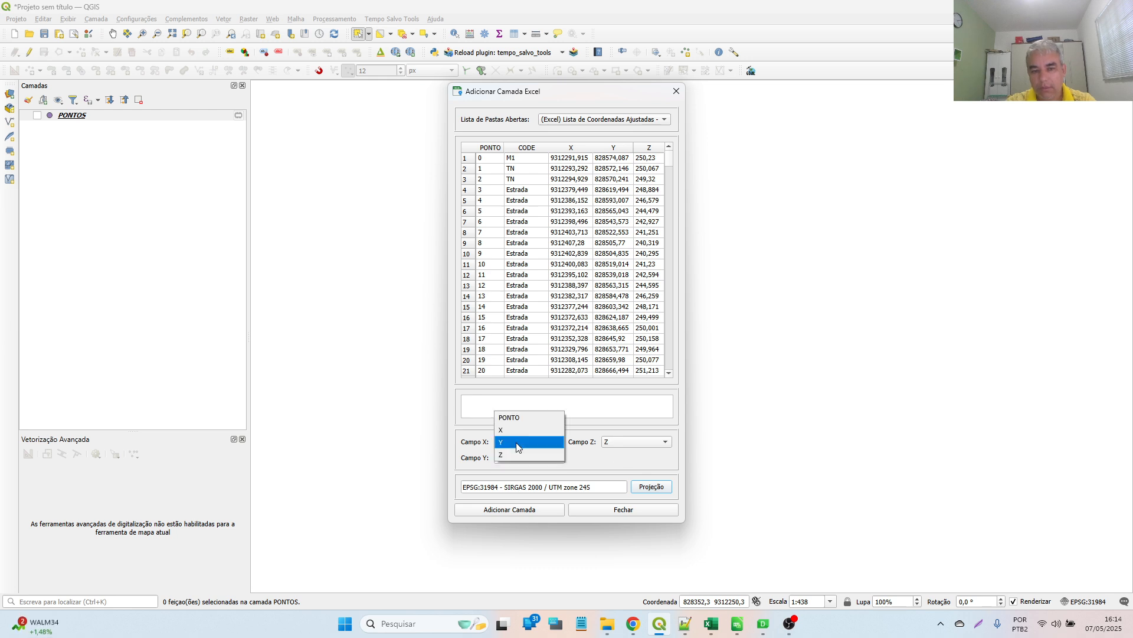
click(516, 442)
click(513, 457)
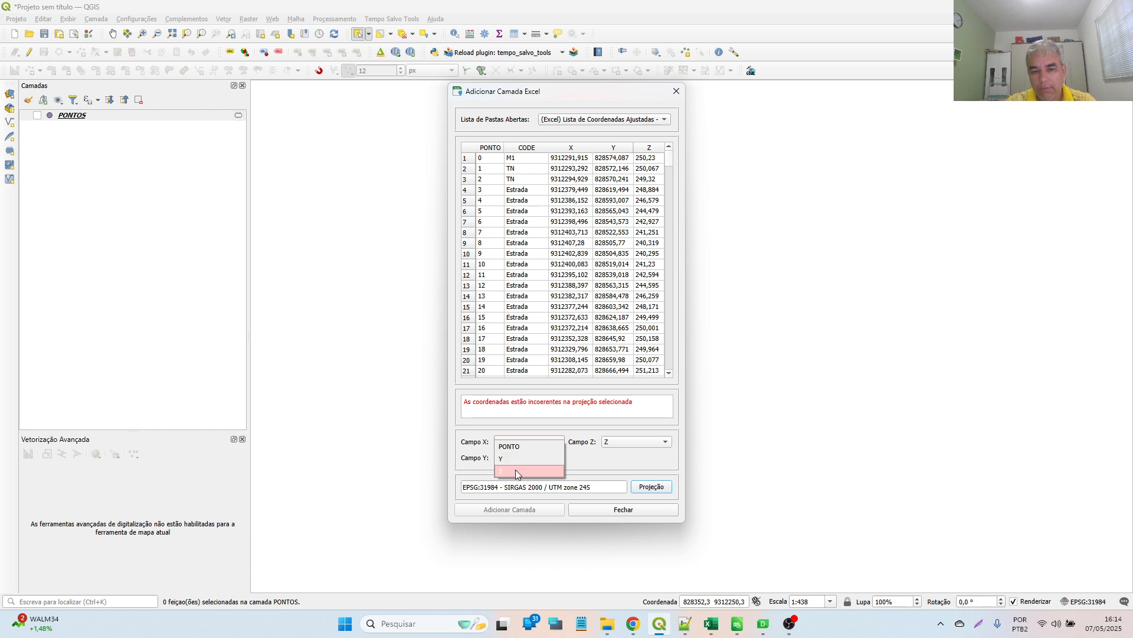
click(516, 470)
click(620, 444)
click(617, 459)
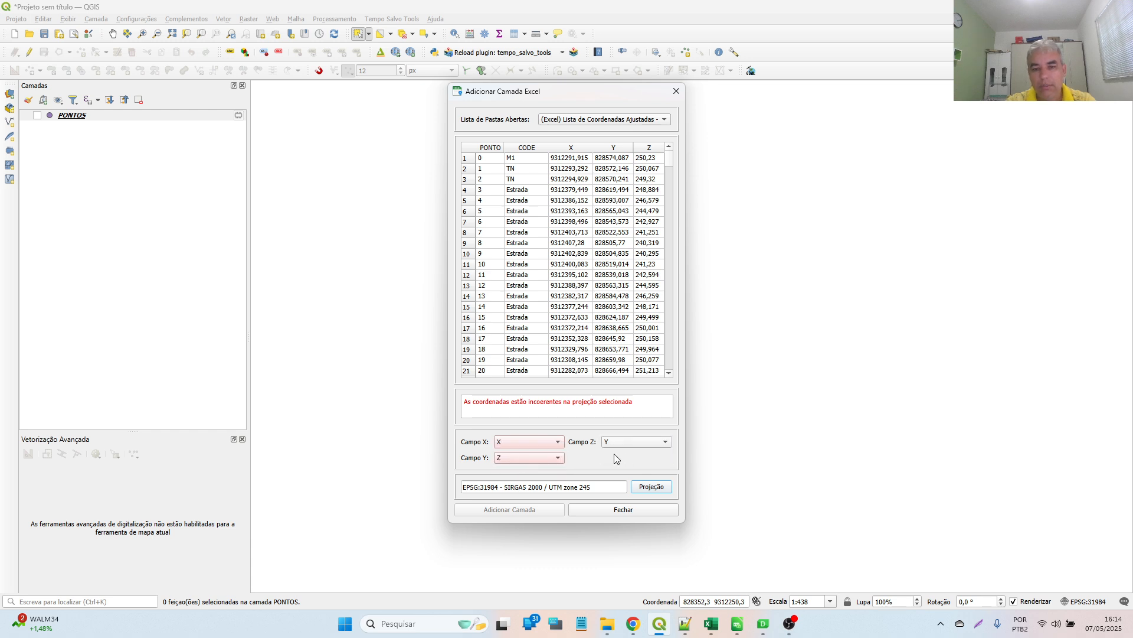
click(527, 458)
click(526, 446)
Step: Open the projection selector for the point list, highlight EPSG:4326 - WGS 84, and cancel the selection
drag(496, 488, 597, 488)
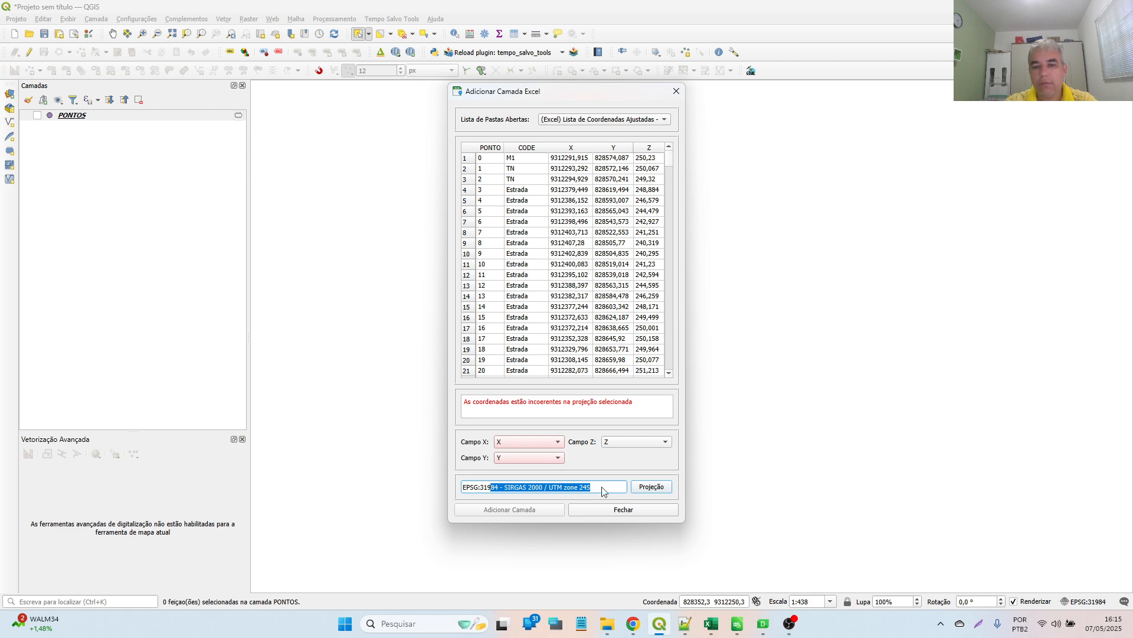
click(652, 488)
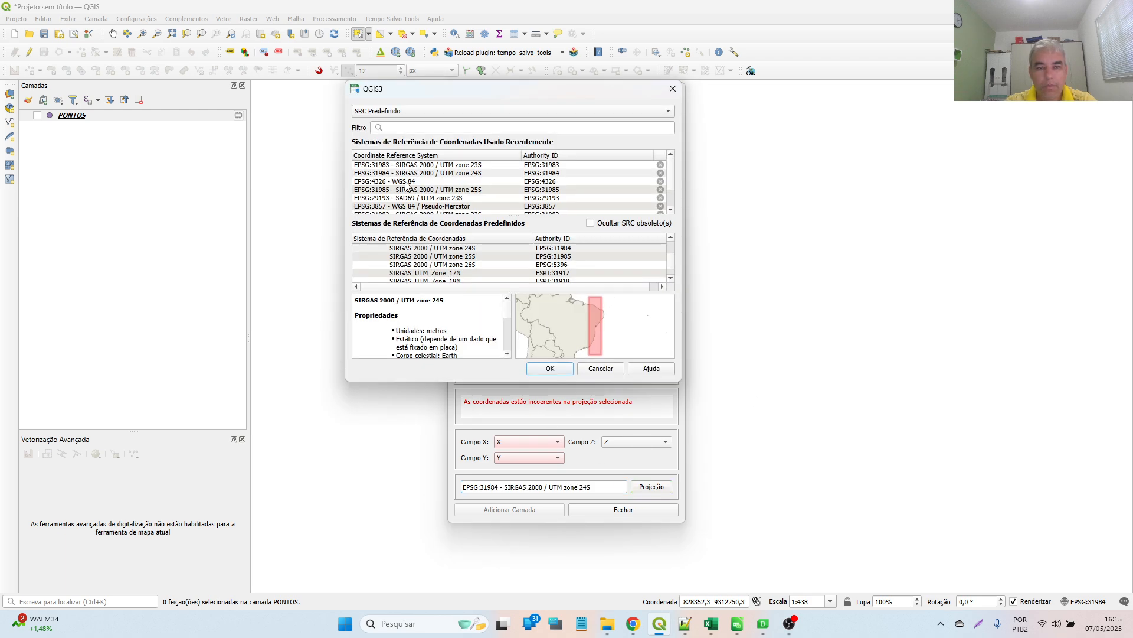
click(407, 183)
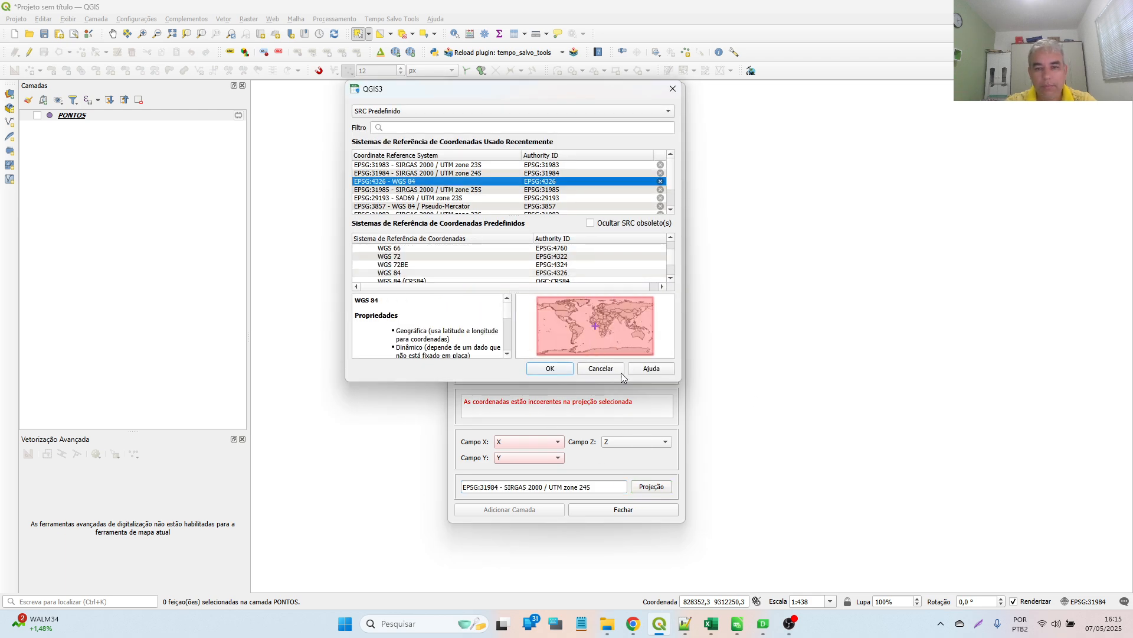
click(601, 372)
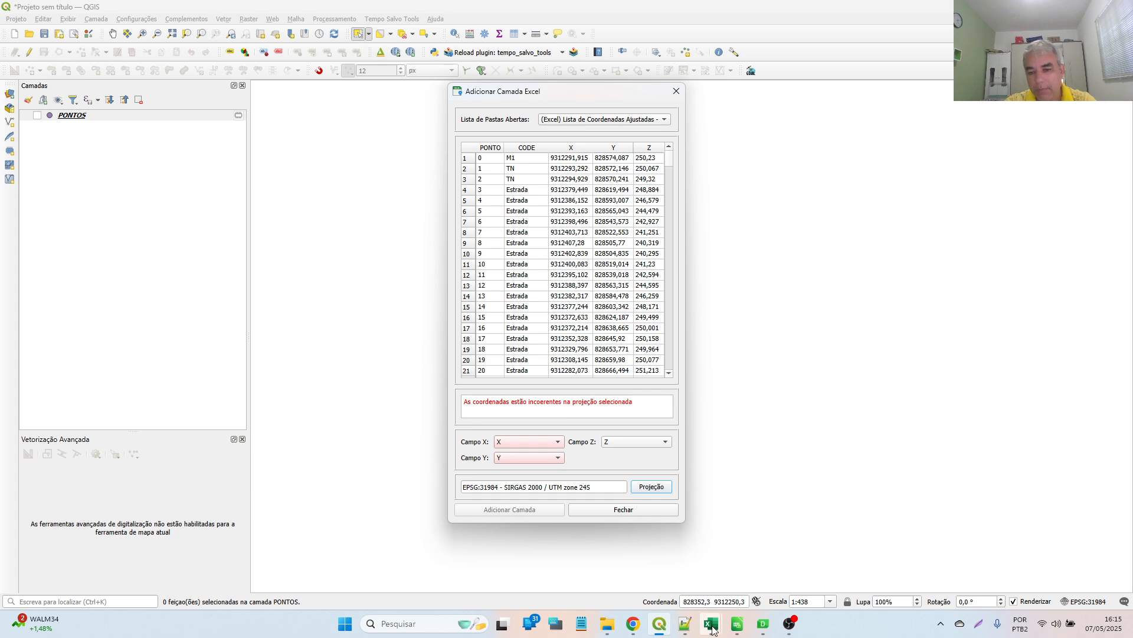
Step: Switch to the Lista de Coordenadas Ajustadas workbook in Excel and swap the coordinate headers, making C1 Y and D1 X
mouse_move(713, 629)
click(620, 563)
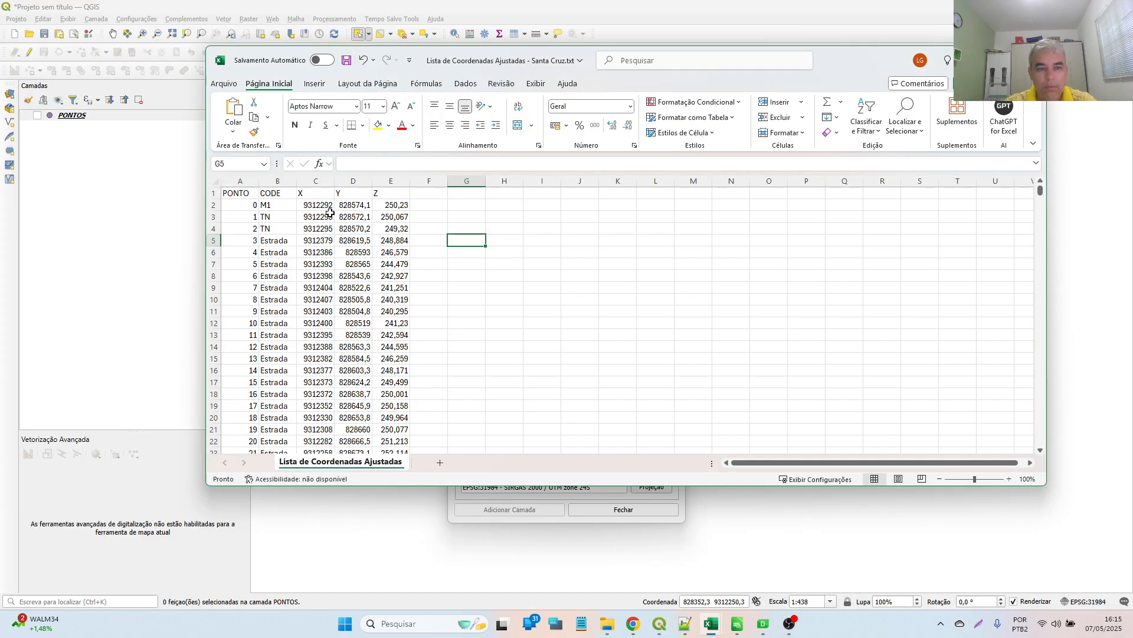
click(299, 195)
text(X)
text(Y)
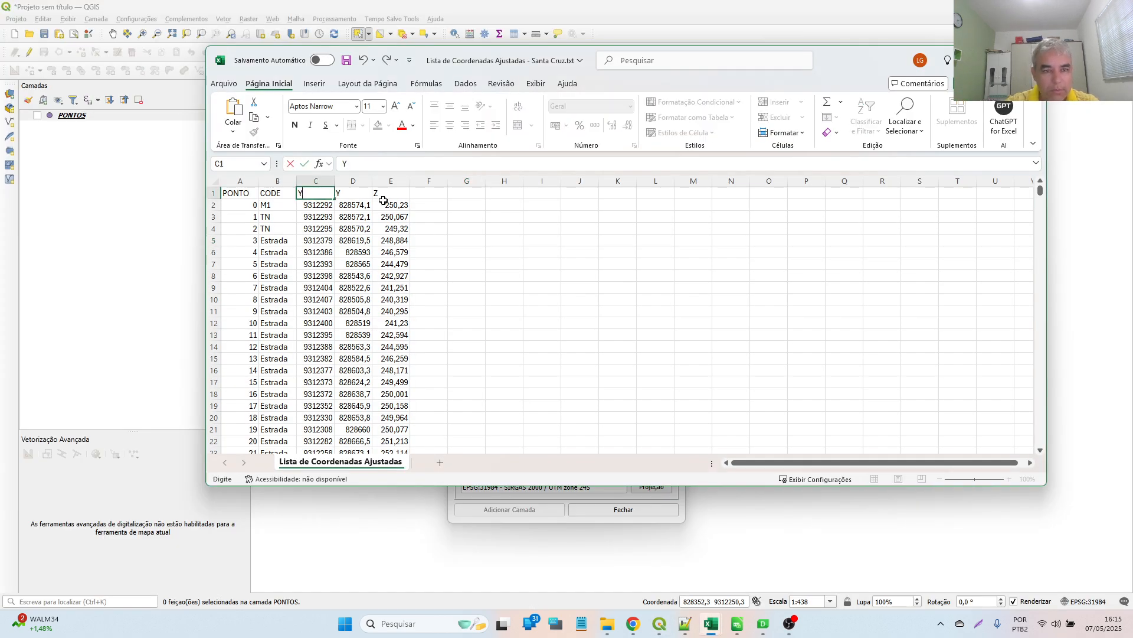
click(354, 193)
text(X)
click(449, 216)
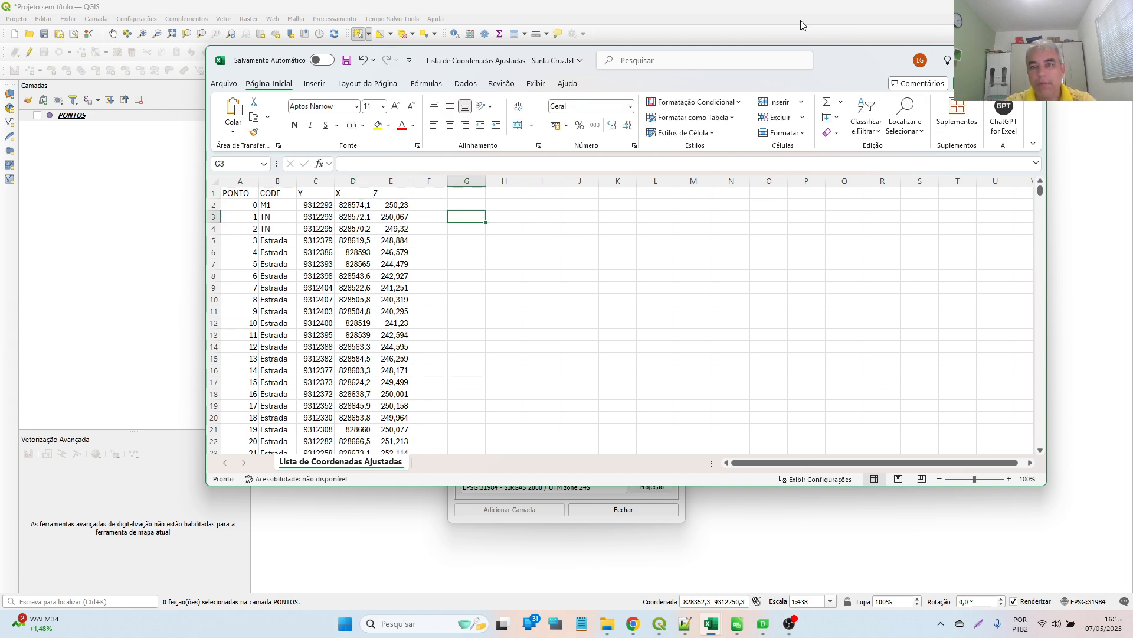
Step: Return to QGIS, add the corrected point list as a layer, close the dialog and view the points on the map
click(542, 514)
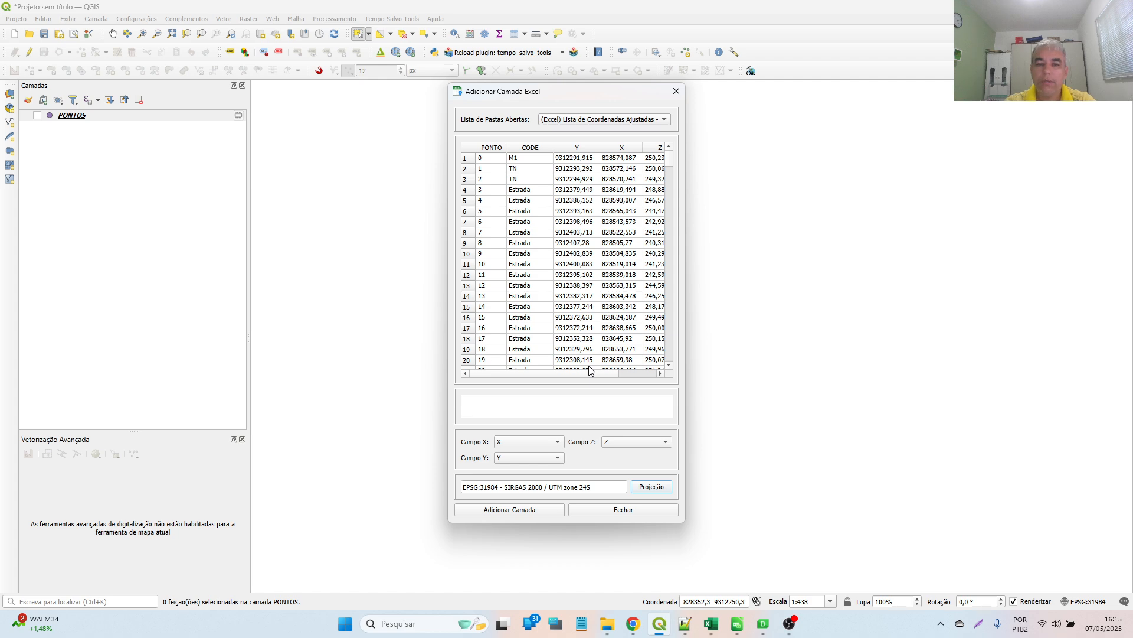
click(501, 511)
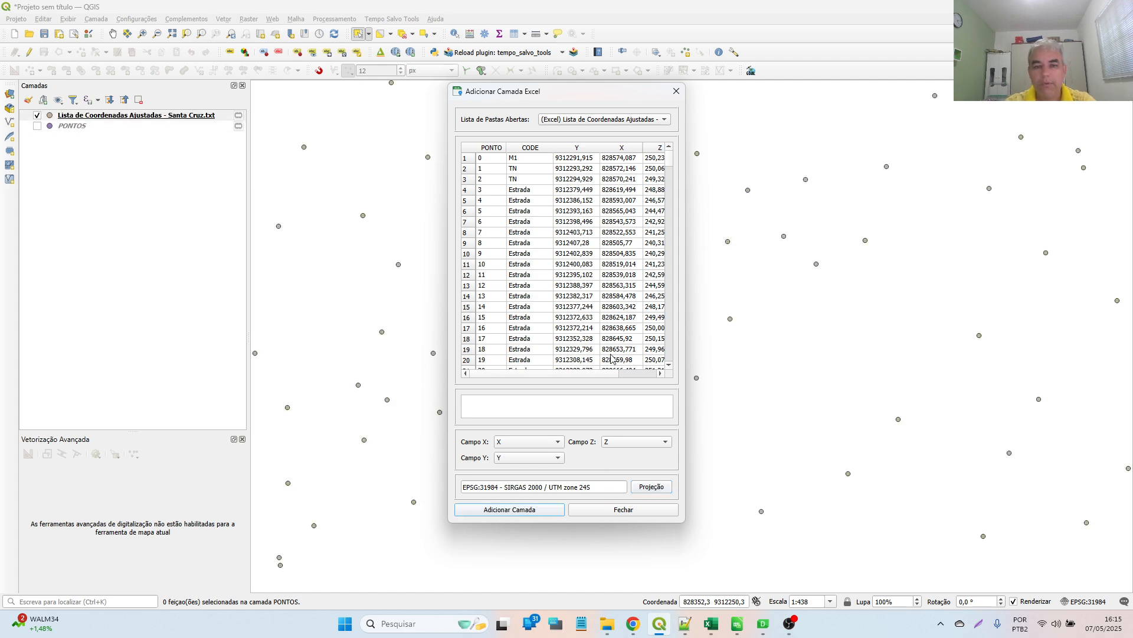
click(676, 91)
scroll(590, 295, down, 3)
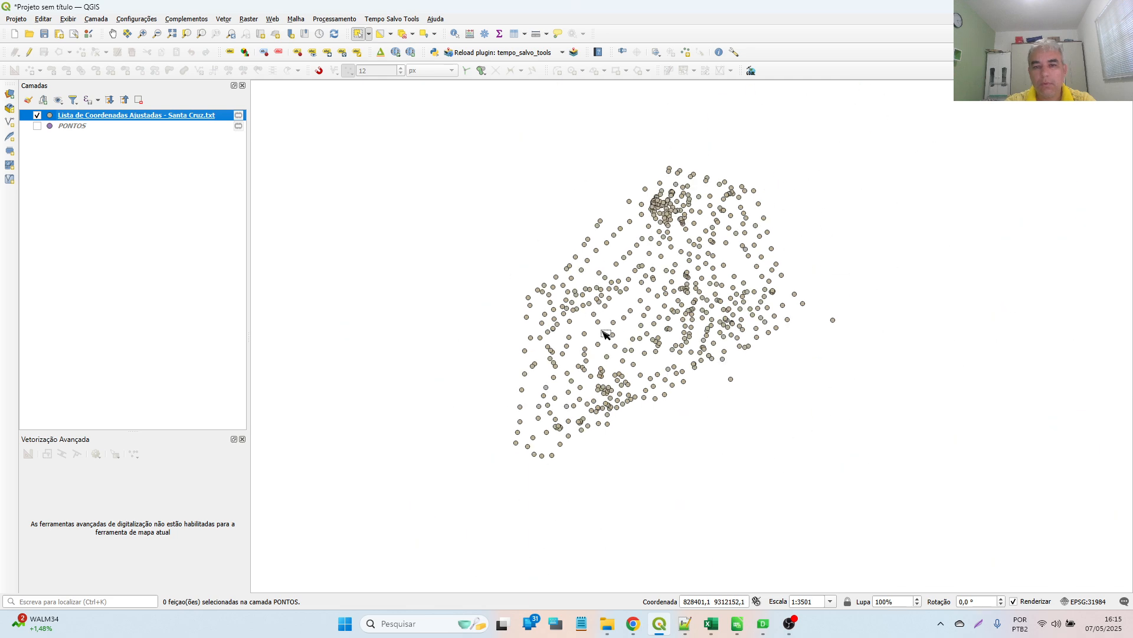
scroll(636, 321, up, 1)
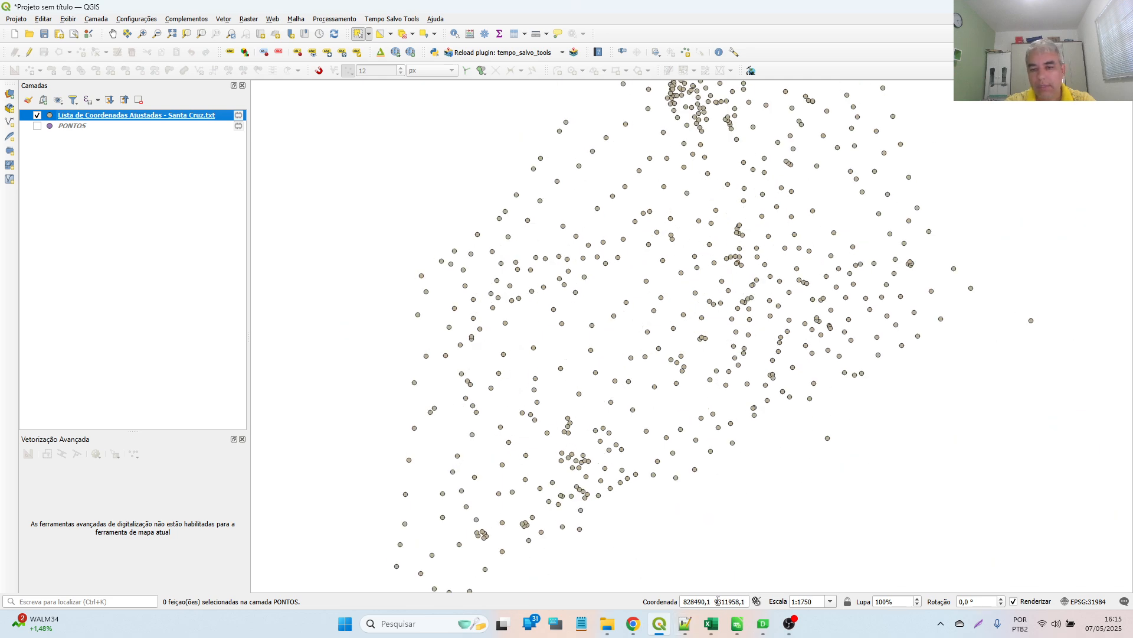
Step: Reopen the Tempo Salvo Tools XLS/ODS point layer dialog, preview the Pasta2 workbook and review its coordinate message
click(393, 19)
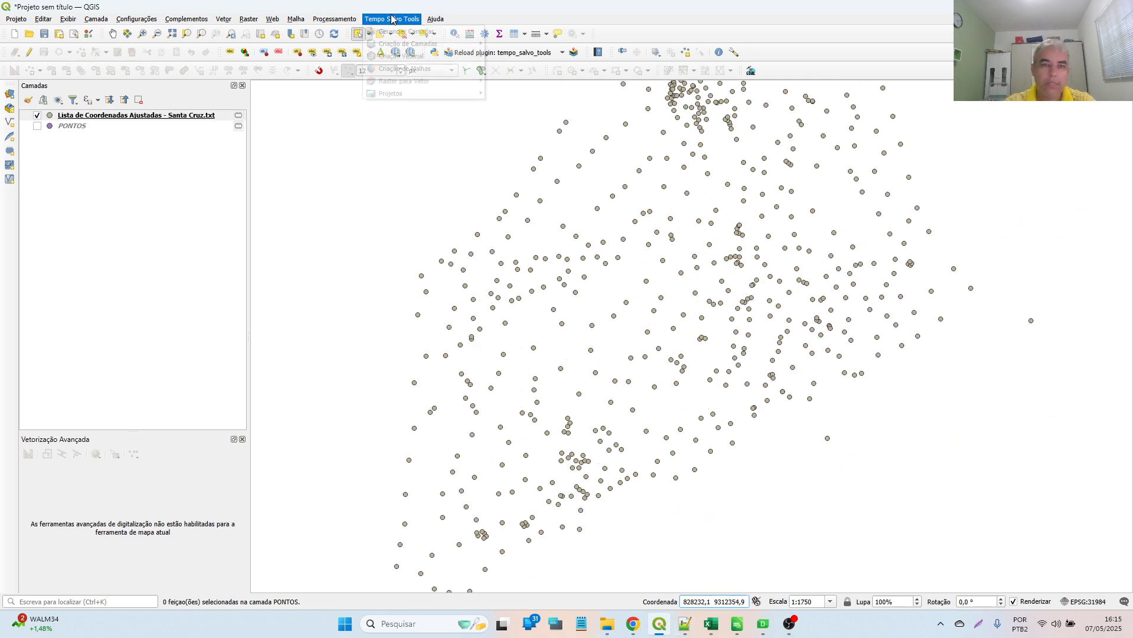
mouse_move(420, 44)
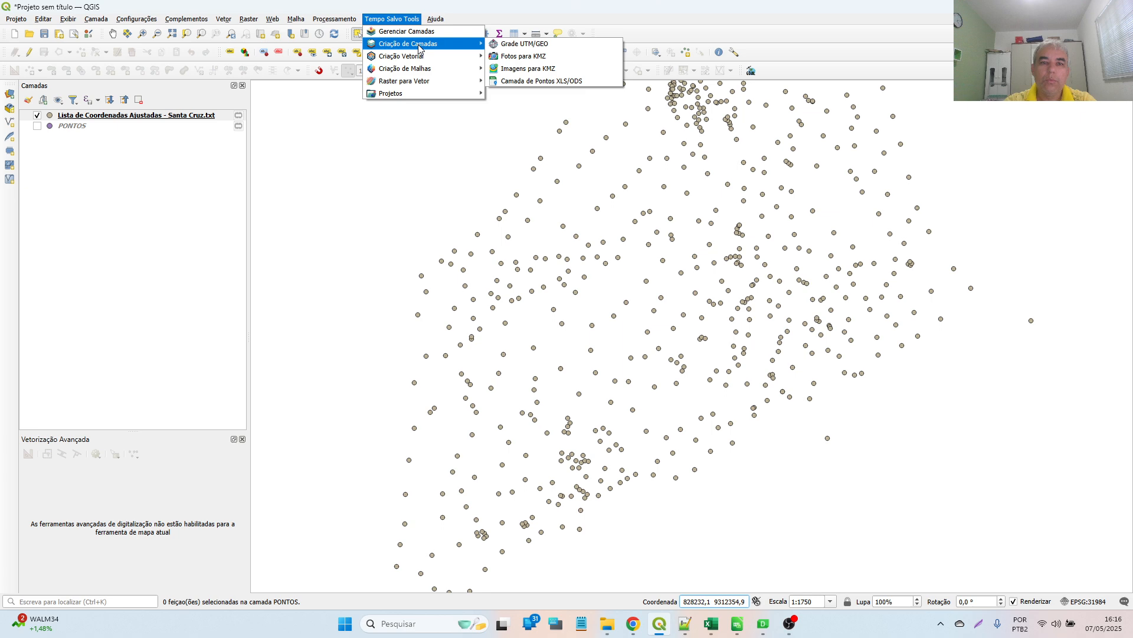
click(581, 86)
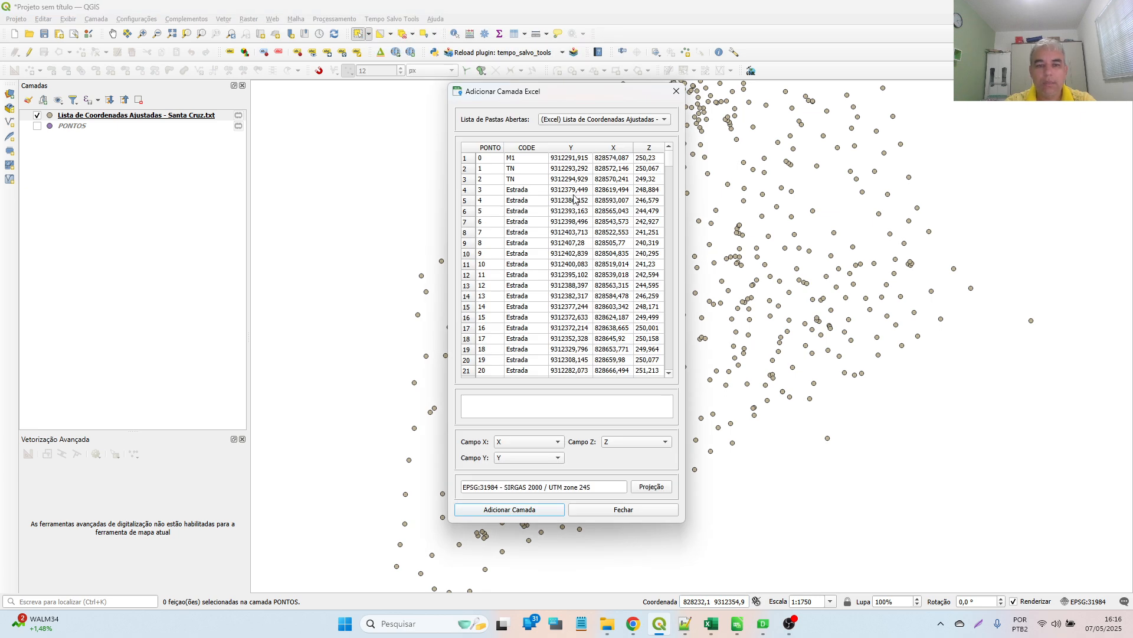
click(611, 125)
click(610, 132)
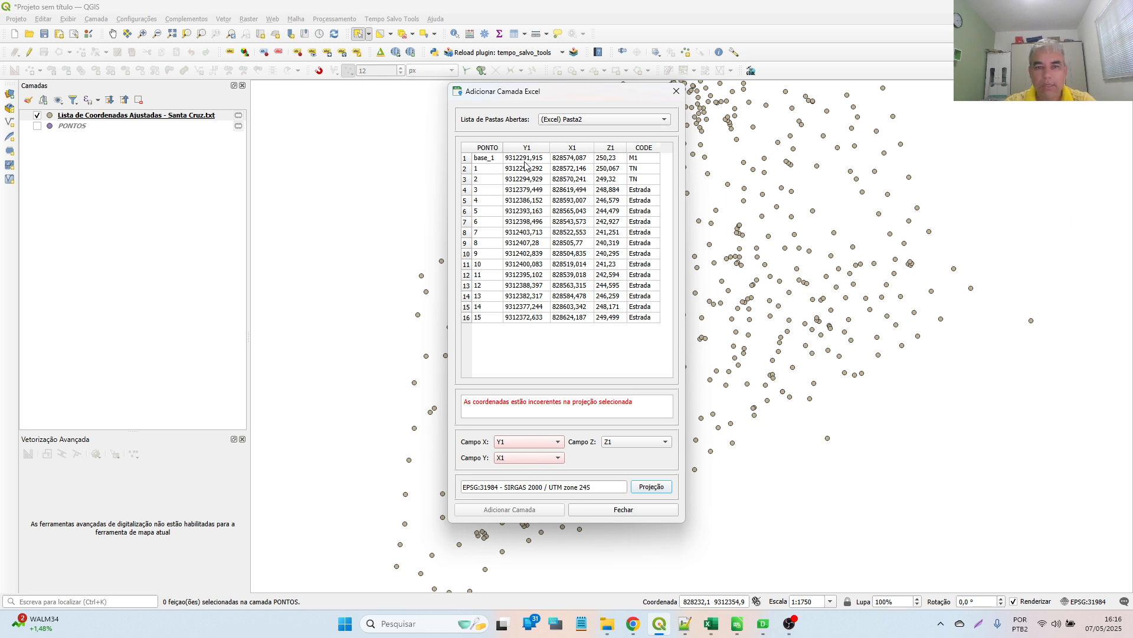
drag(473, 404, 646, 402)
click(646, 402)
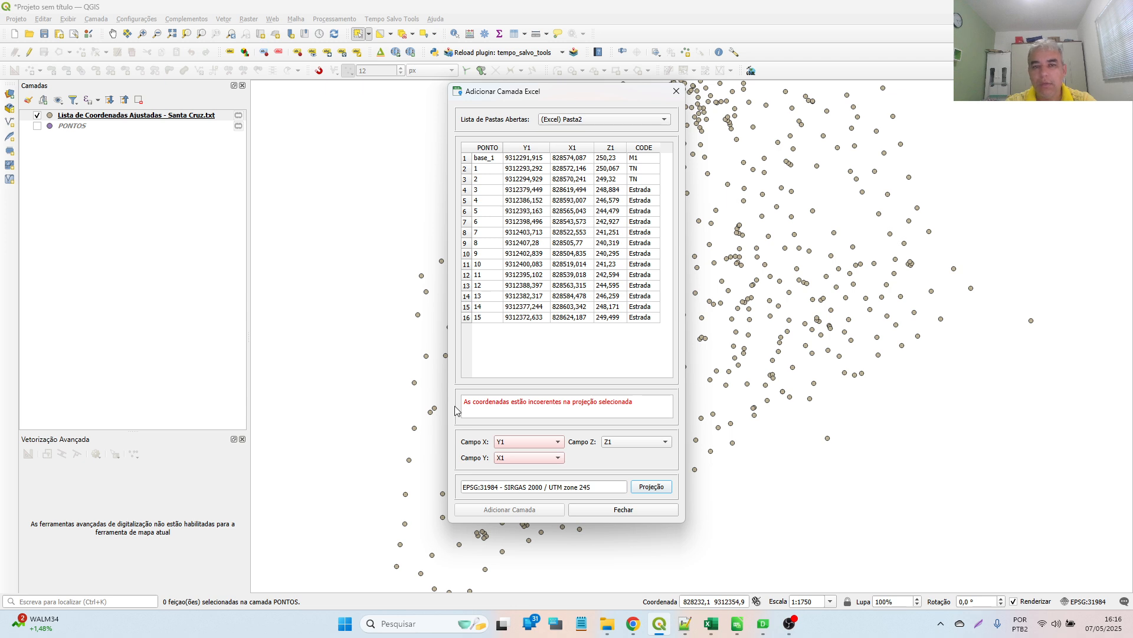
Step: Choose the Pasta3 workbook, assign LON as the X field, and set the projection to EPSG:4326 - WGS 84
click(593, 119)
click(597, 133)
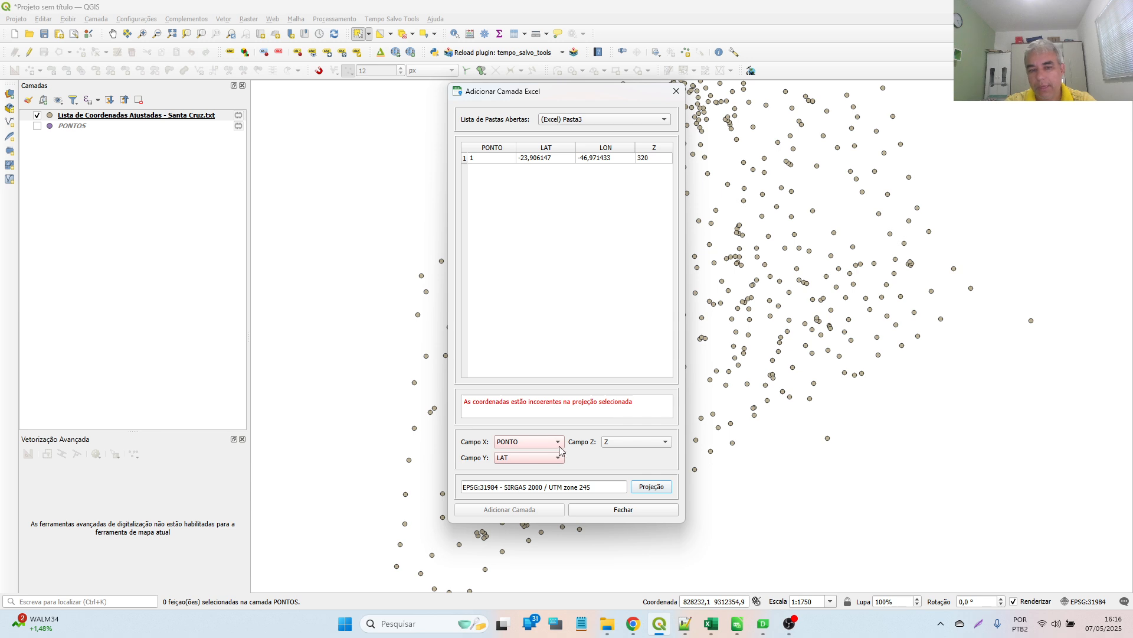
click(537, 447)
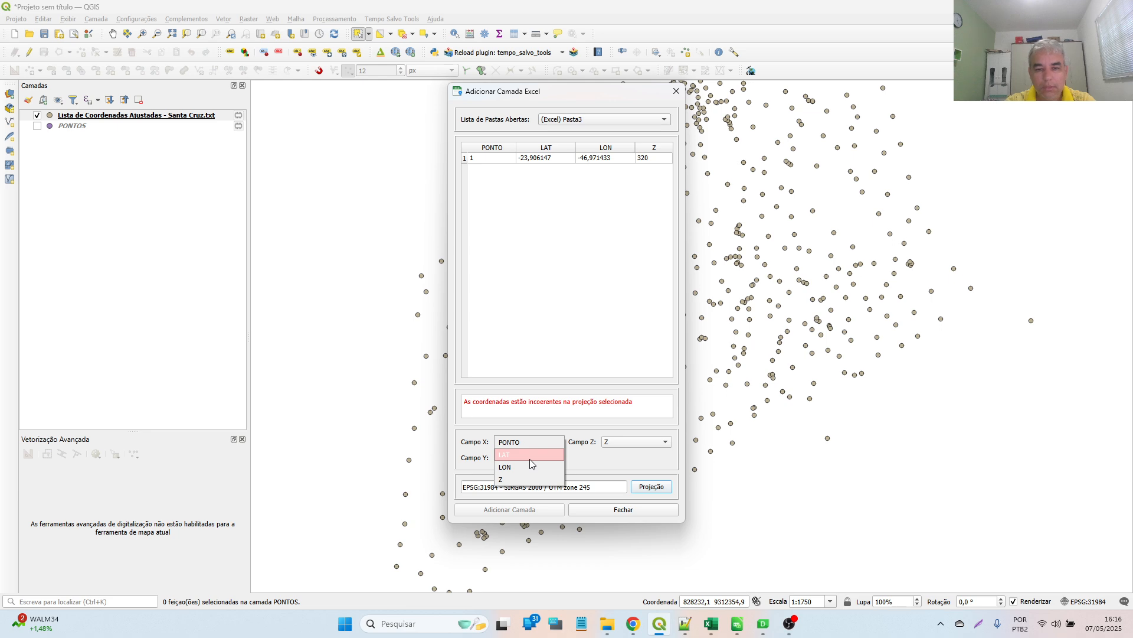
click(532, 467)
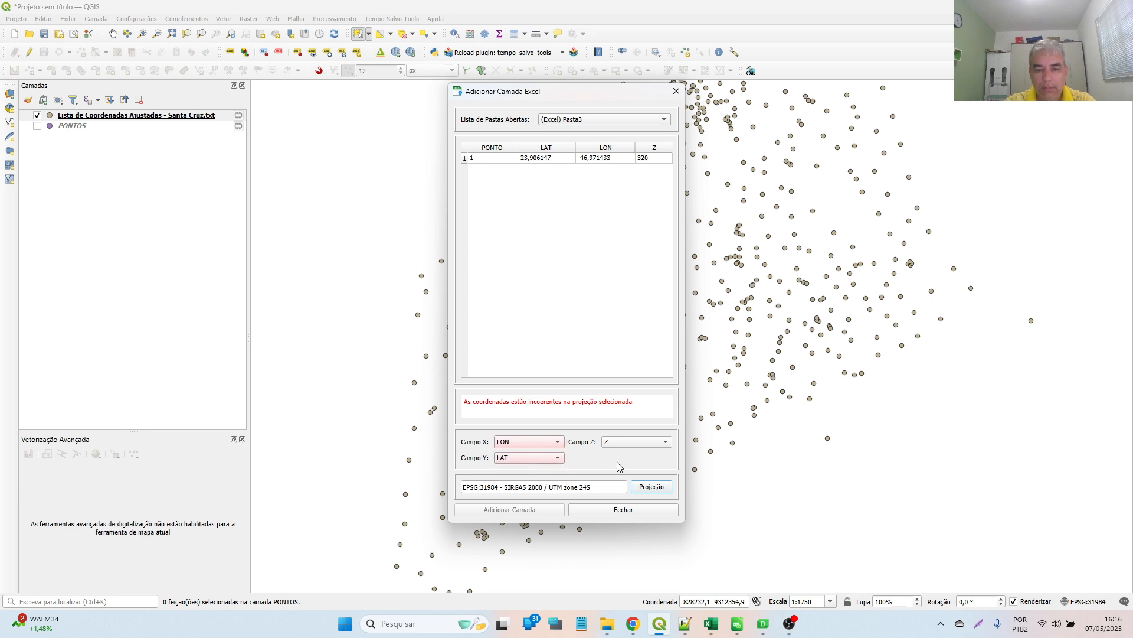
click(651, 486)
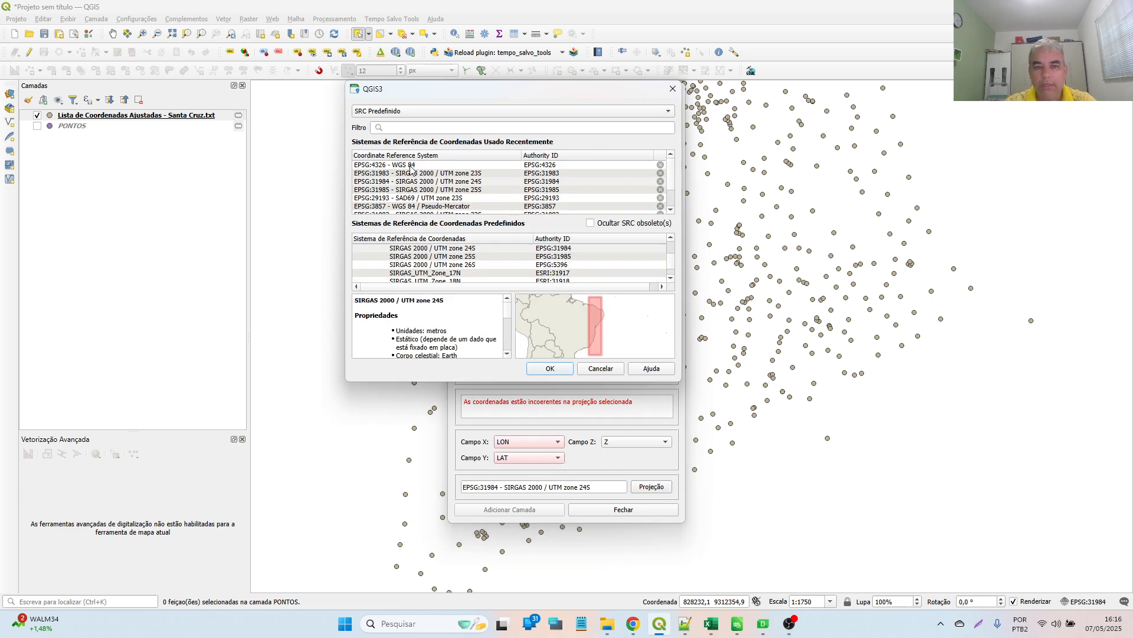
click(412, 167)
click(536, 369)
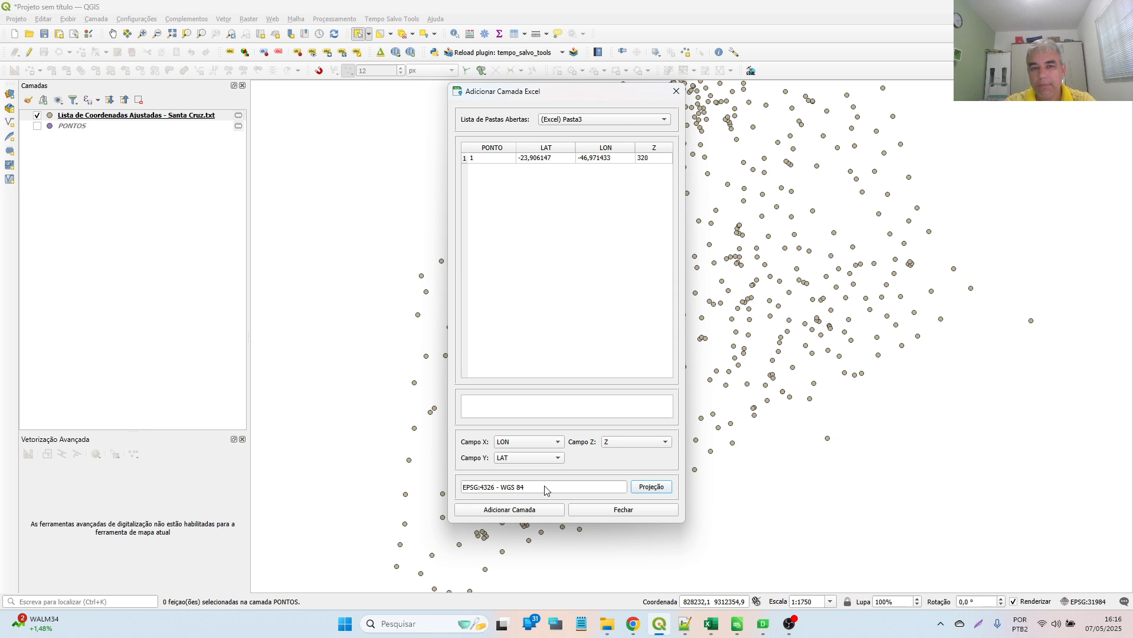
Step: Select the LibreOffice Calc file Sem título 1.ods as the source and review the package installation message
click(588, 119)
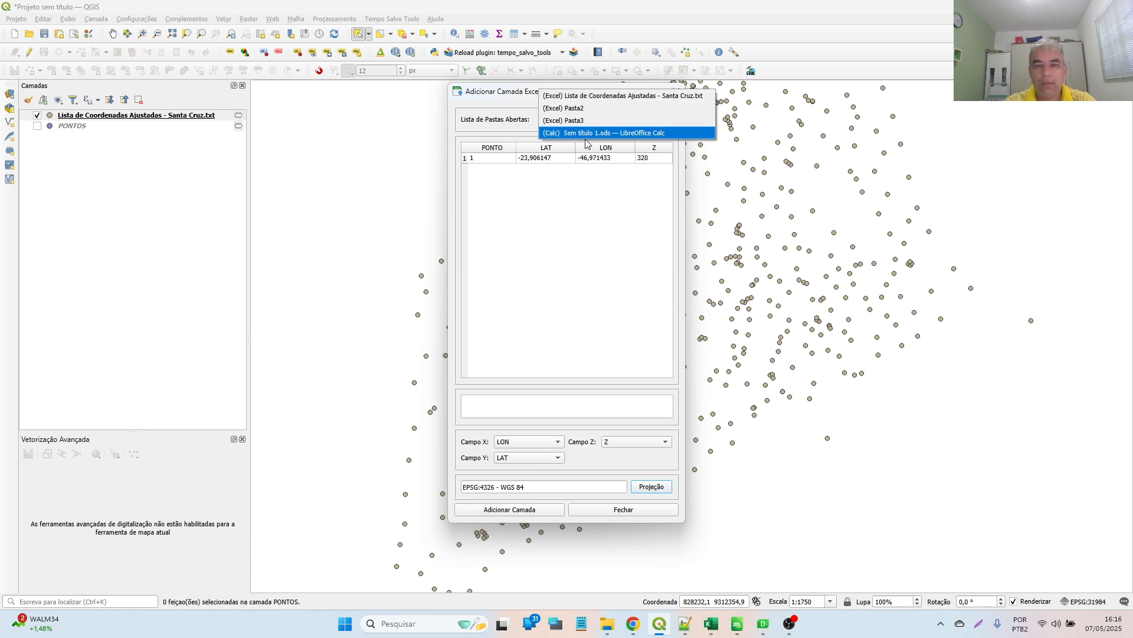
click(587, 134)
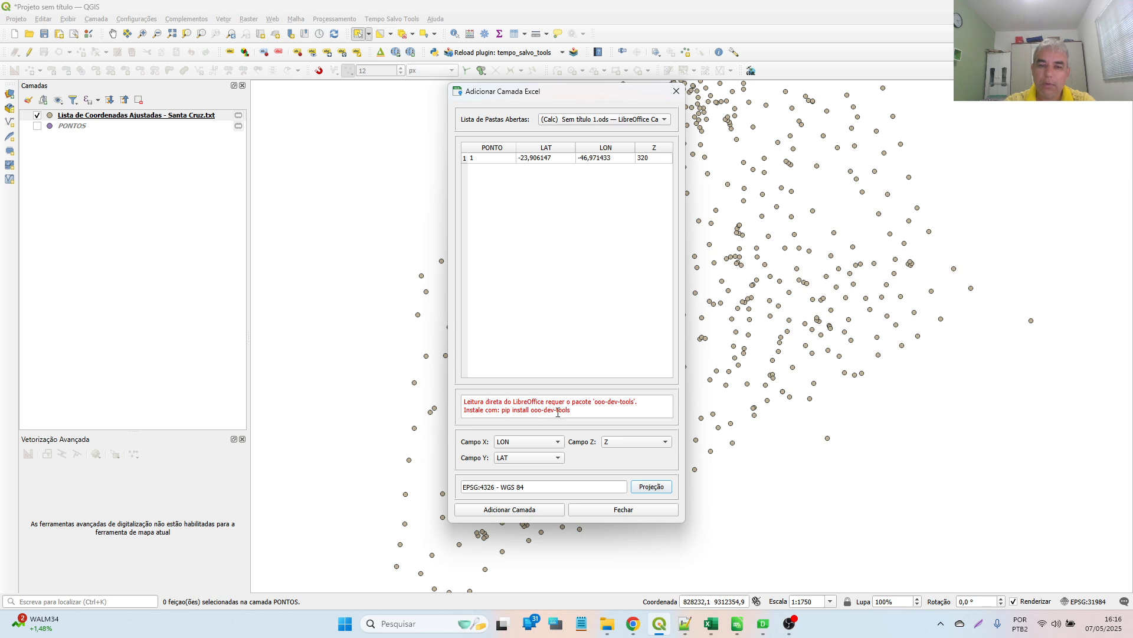
drag(583, 411, 504, 413)
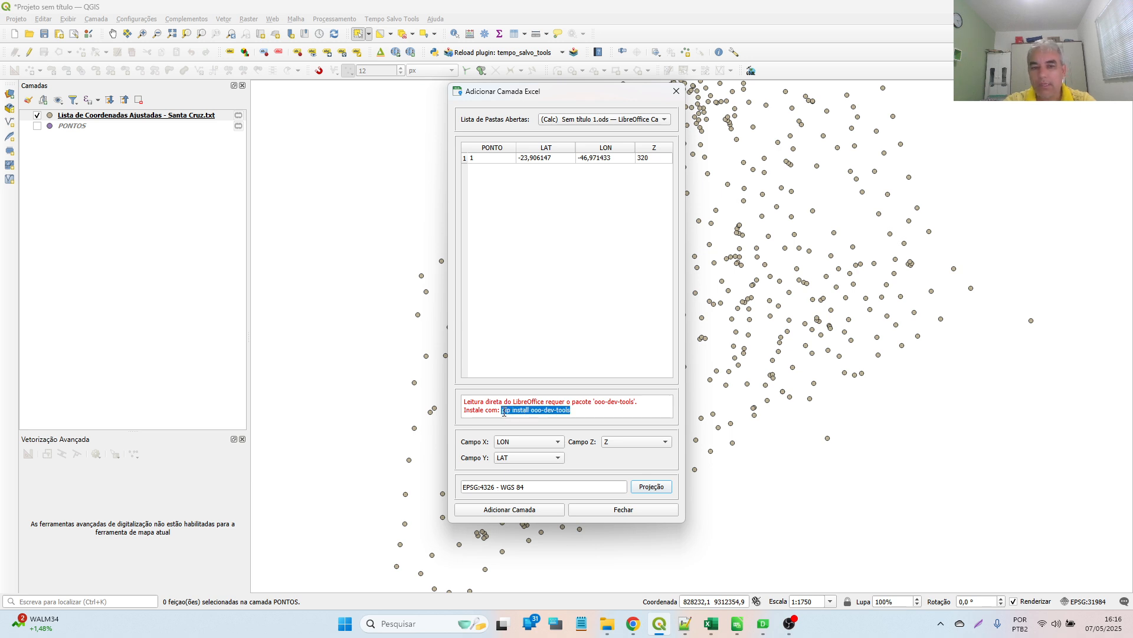
click(569, 412)
drag(573, 410, 501, 404)
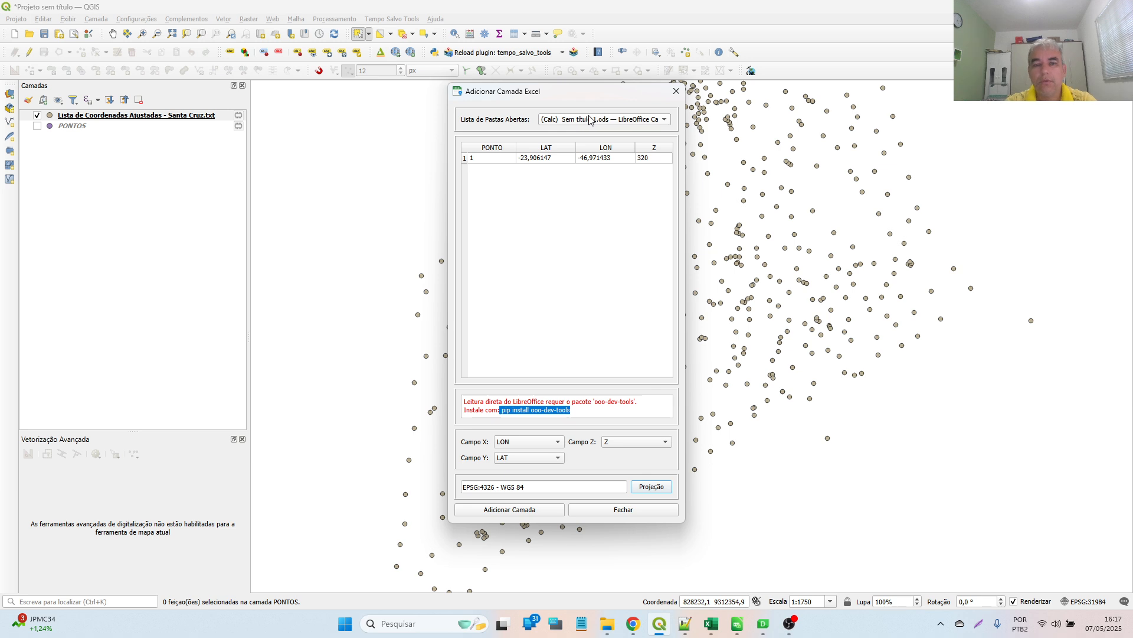
click(583, 331)
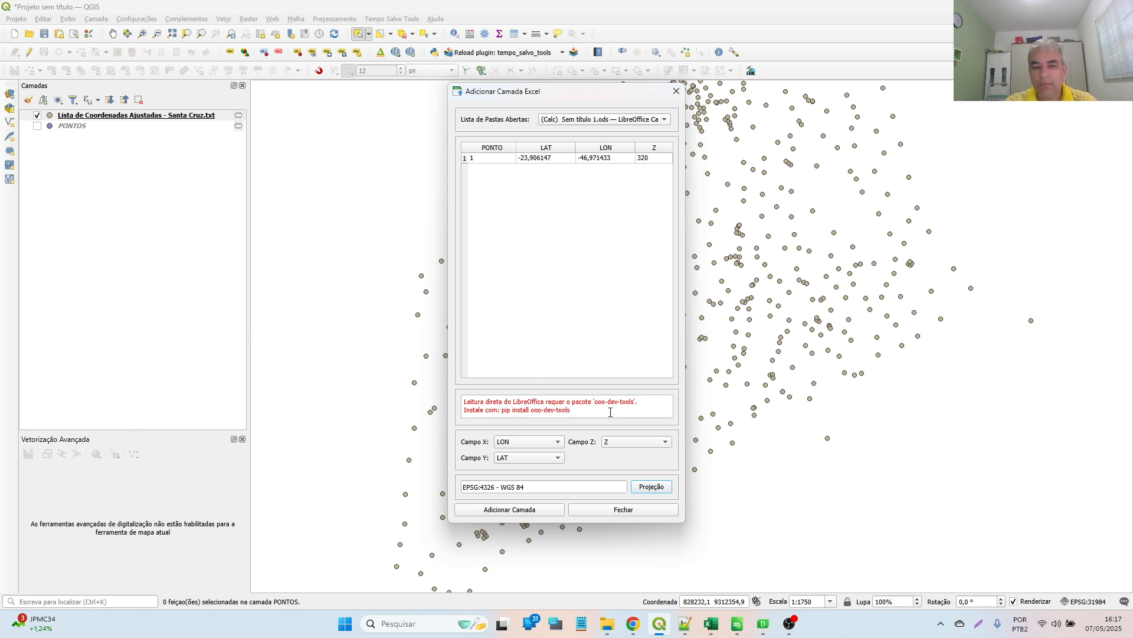
Step: Select the Lista de Coordenadas Ajustadas workbook again and review its coordinate message under the WGS 84 projection
click(585, 120)
click(584, 83)
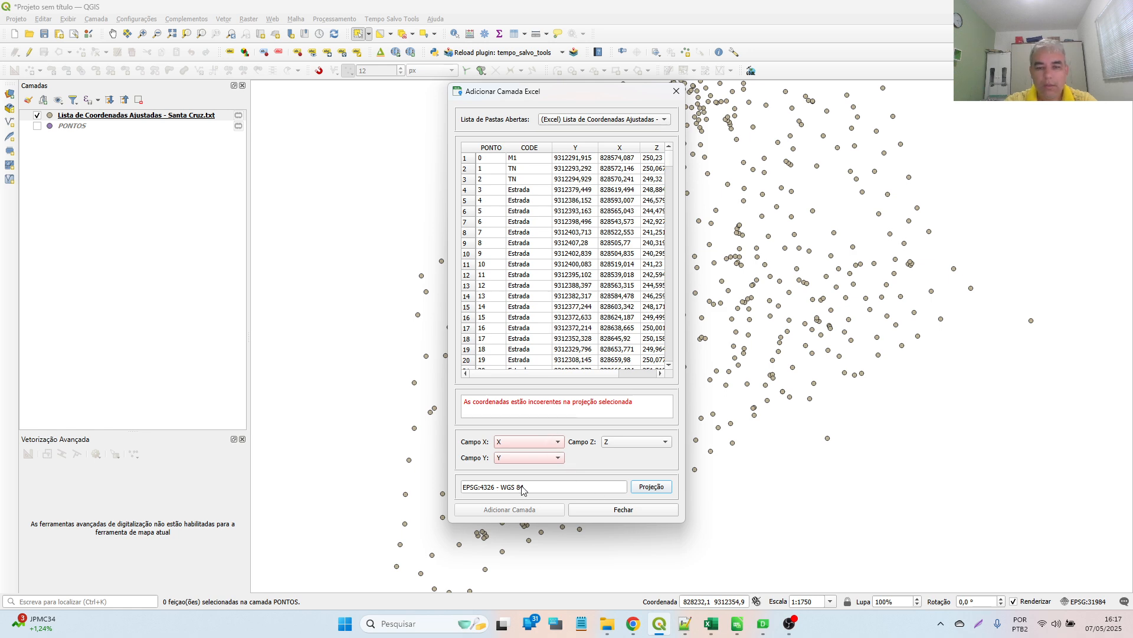
drag(472, 407, 619, 408)
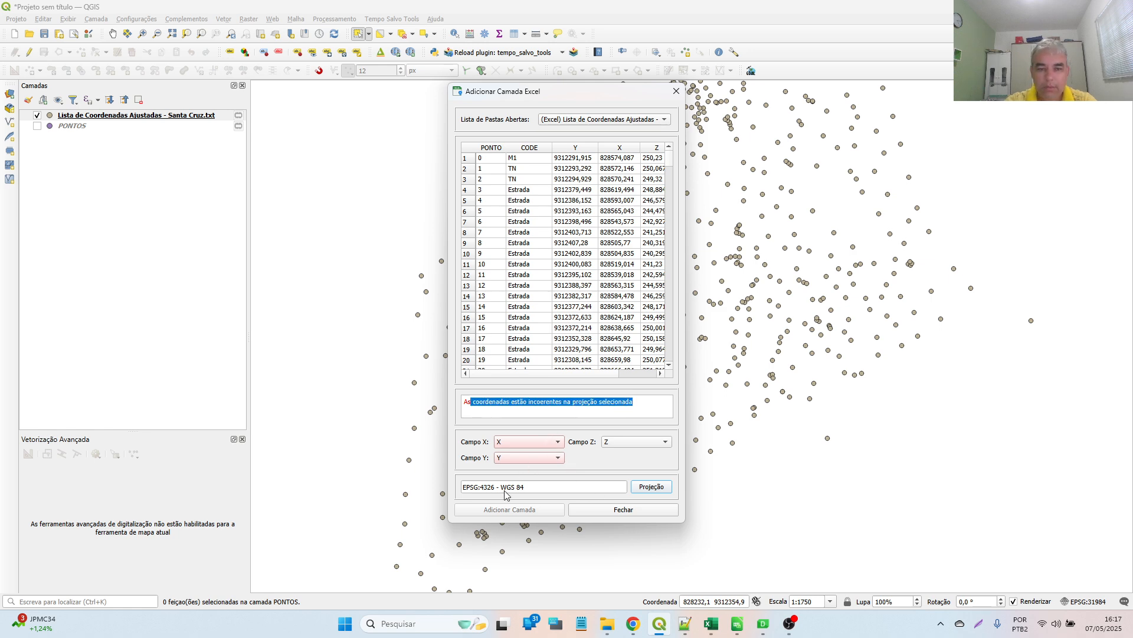
Step: Set the coordinate list's projection to EPSG:31984 - SIRGAS 2000 / UTM zone 24S and close the dialog without adding a layer
click(652, 487)
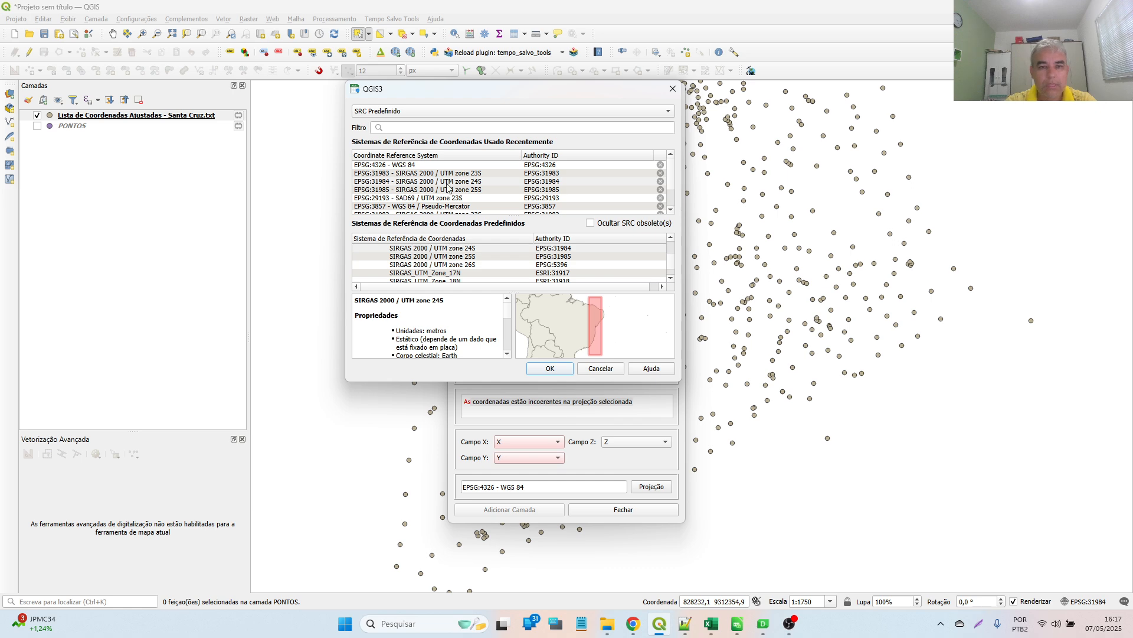
click(476, 181)
click(548, 370)
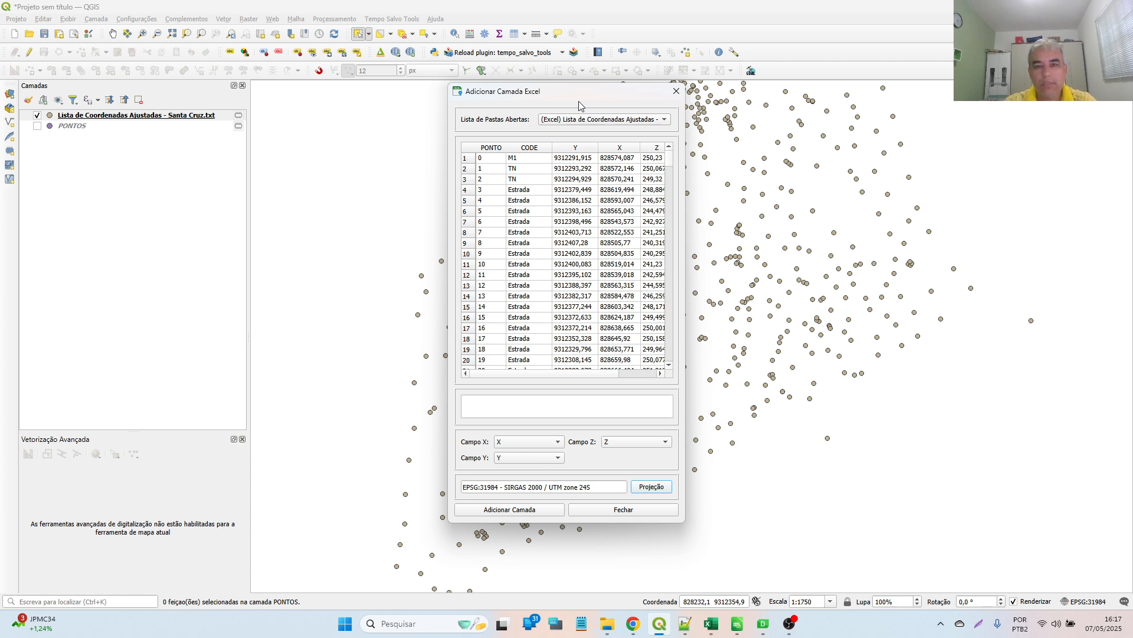
click(676, 93)
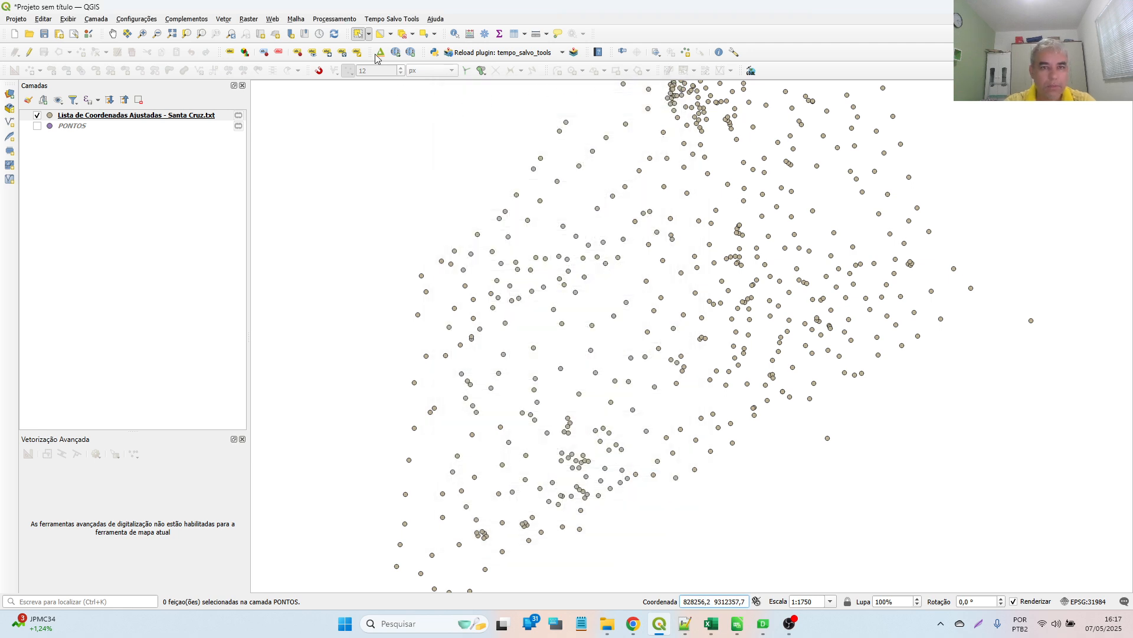
Step: Start a new empty project and discard the changes to the current one
click(14, 34)
click(633, 331)
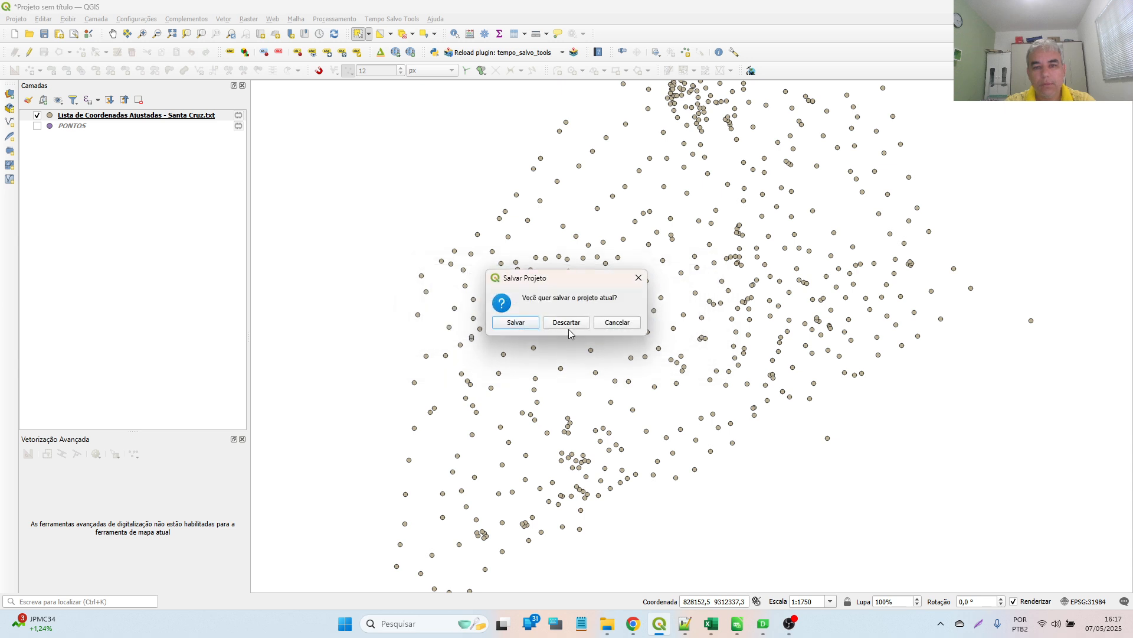
click(568, 323)
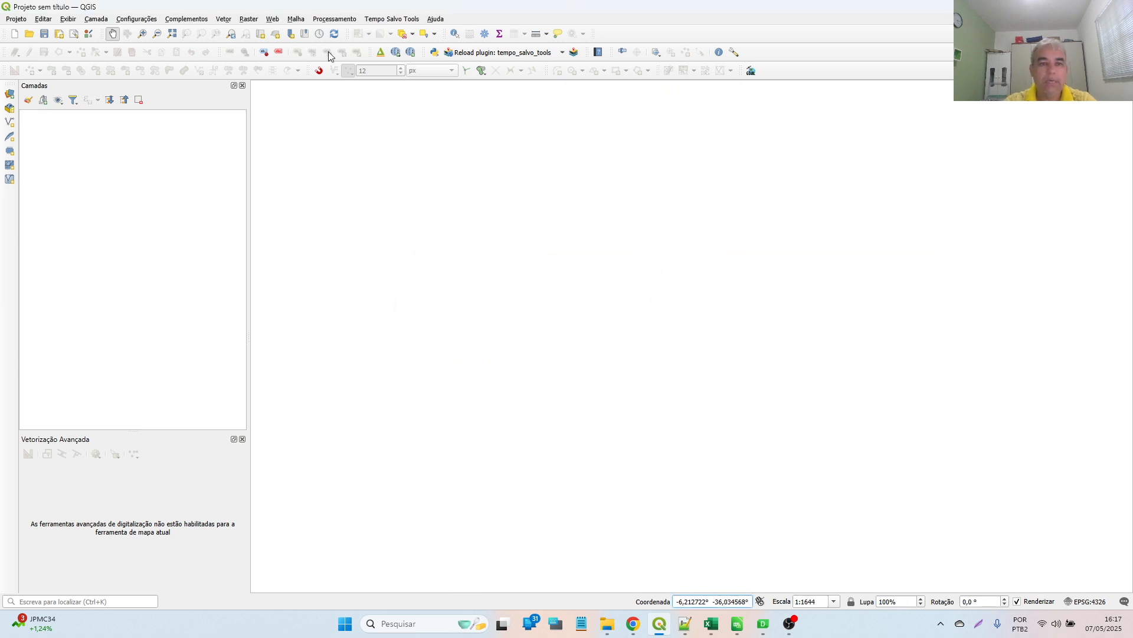
Step: Import Linhas Dentro dos PolígonosHOR_Setas_1.dxf through the Tempo Salvo Tools layer manager using EPSG:31983 - SIRGAS 2000 / UTM zone 23S
click(381, 19)
mouse_move(390, 56)
click(399, 32)
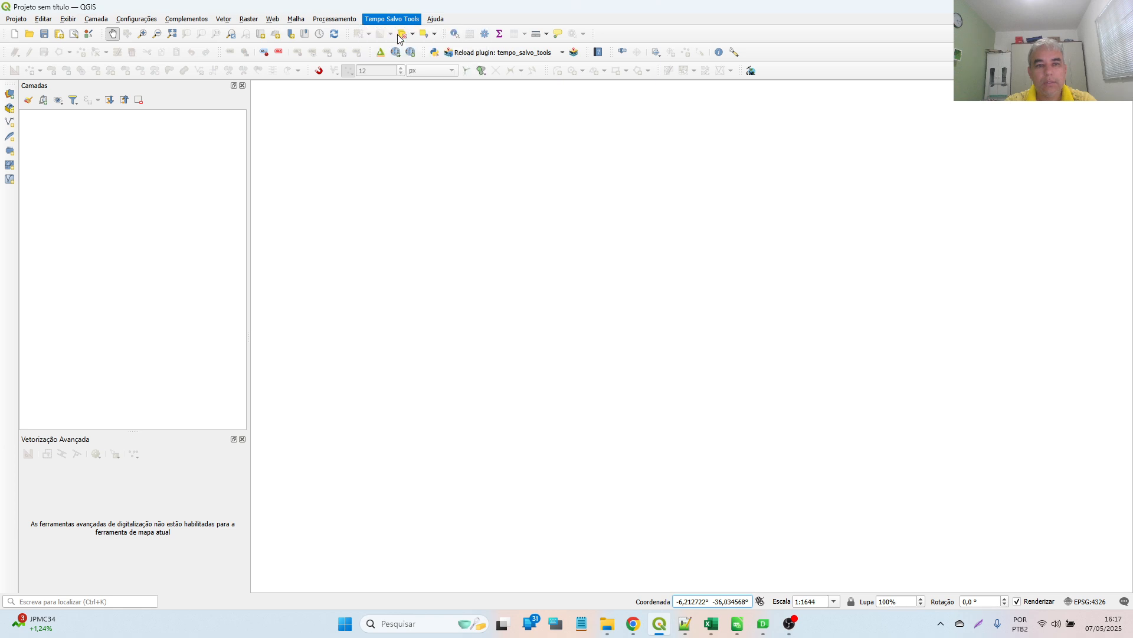
click(652, 348)
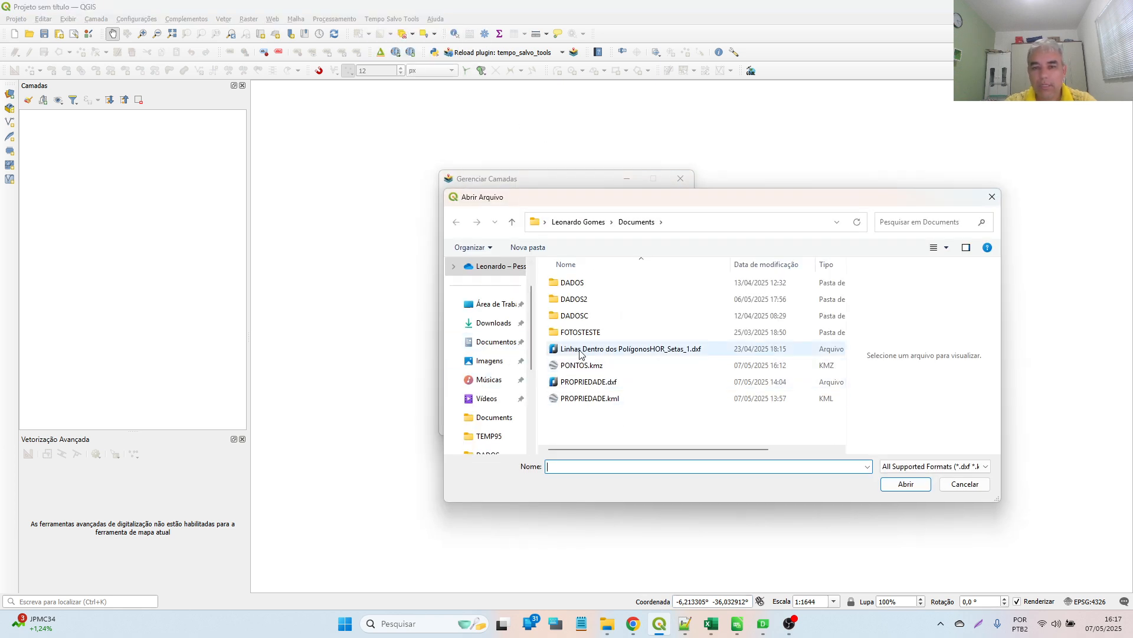
click(608, 354)
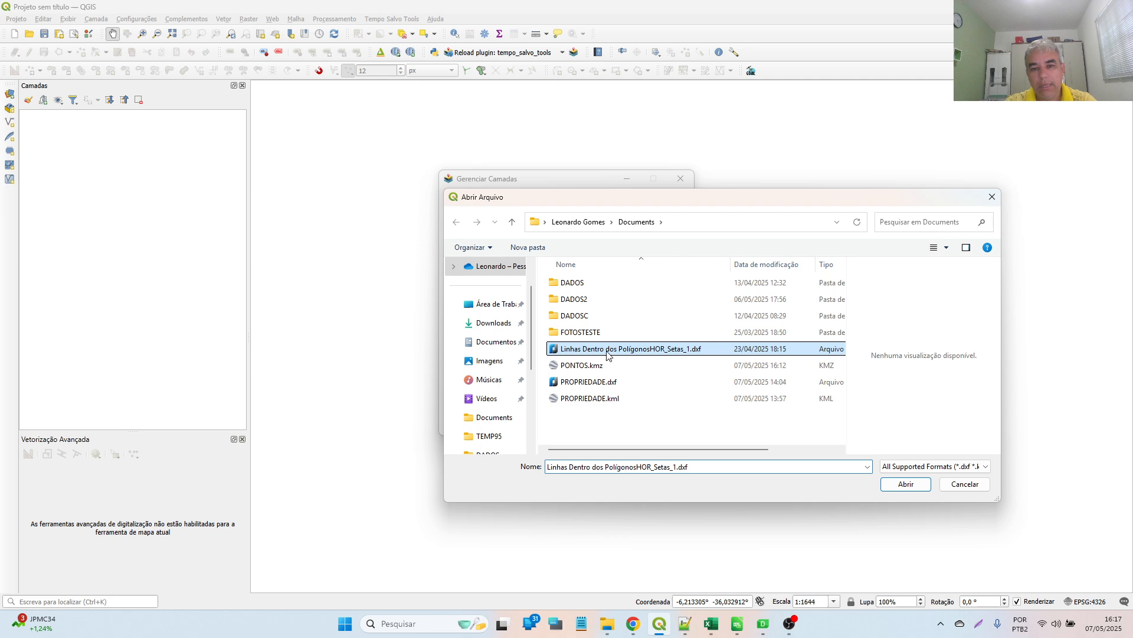
click(892, 483)
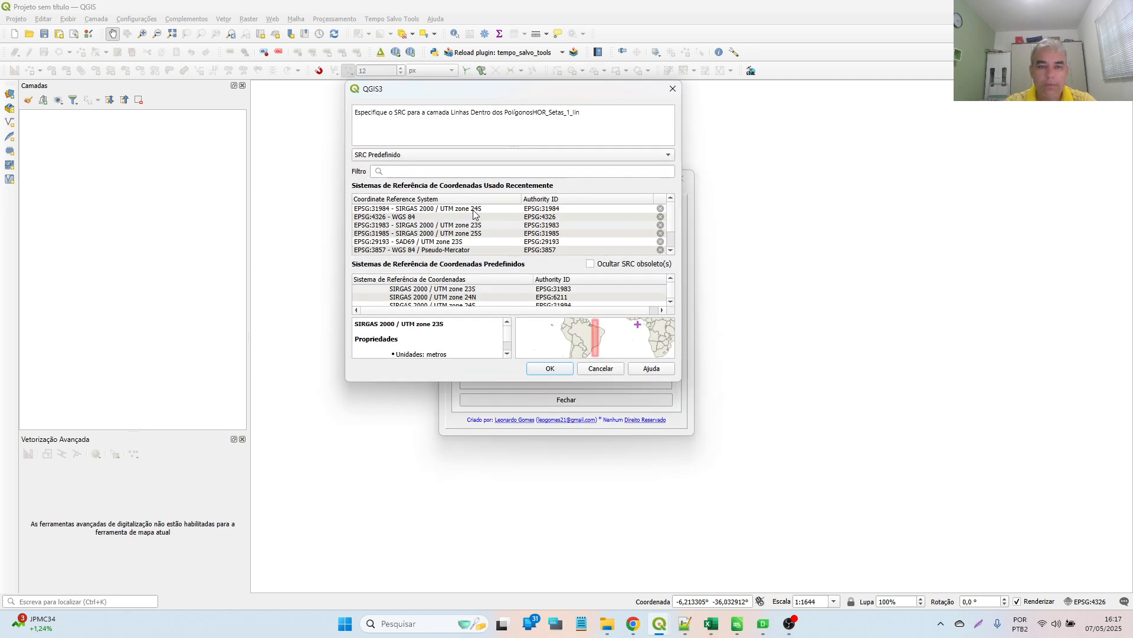
click(479, 225)
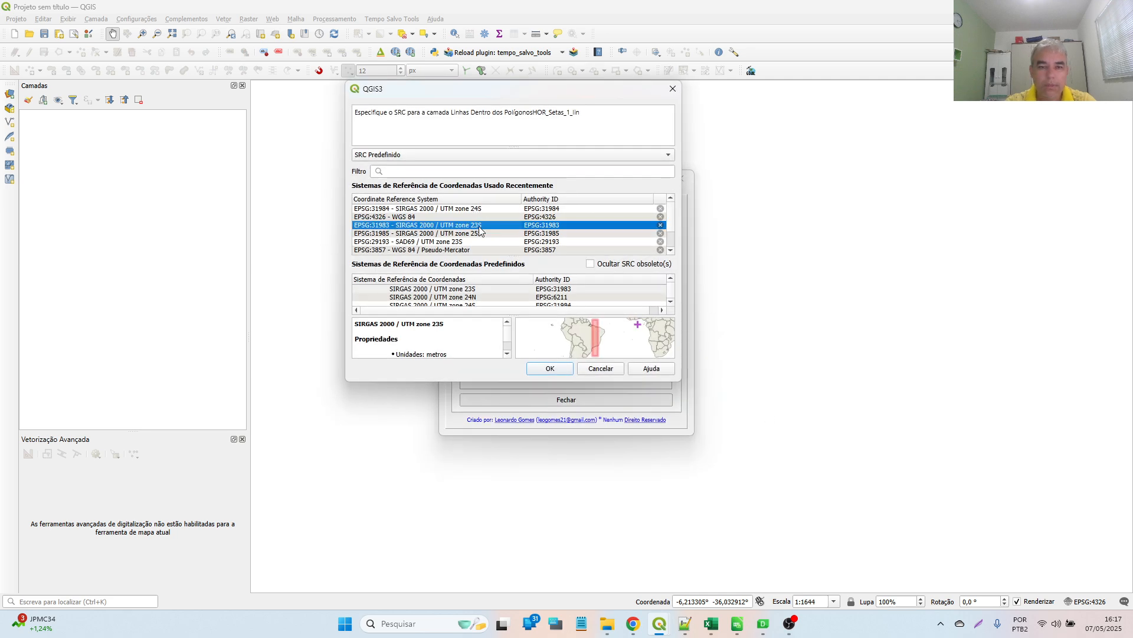
click(553, 367)
drag(589, 181, 206, 282)
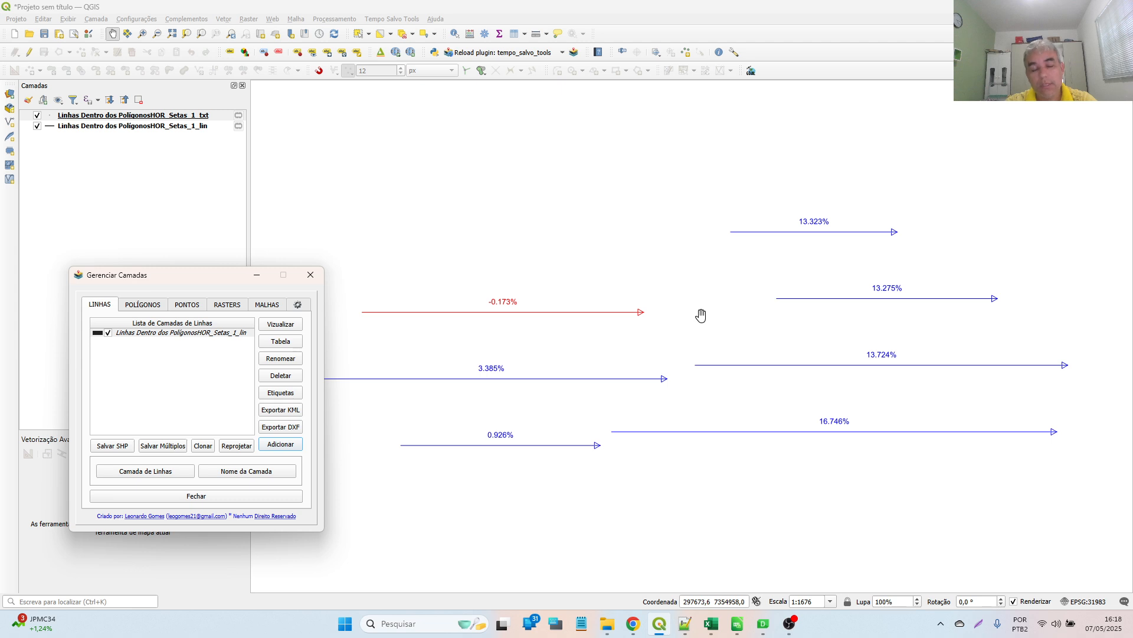
Step: Hide the imported line layer to view the text labels alone, show it again, and select it in the layer manager
click(37, 125)
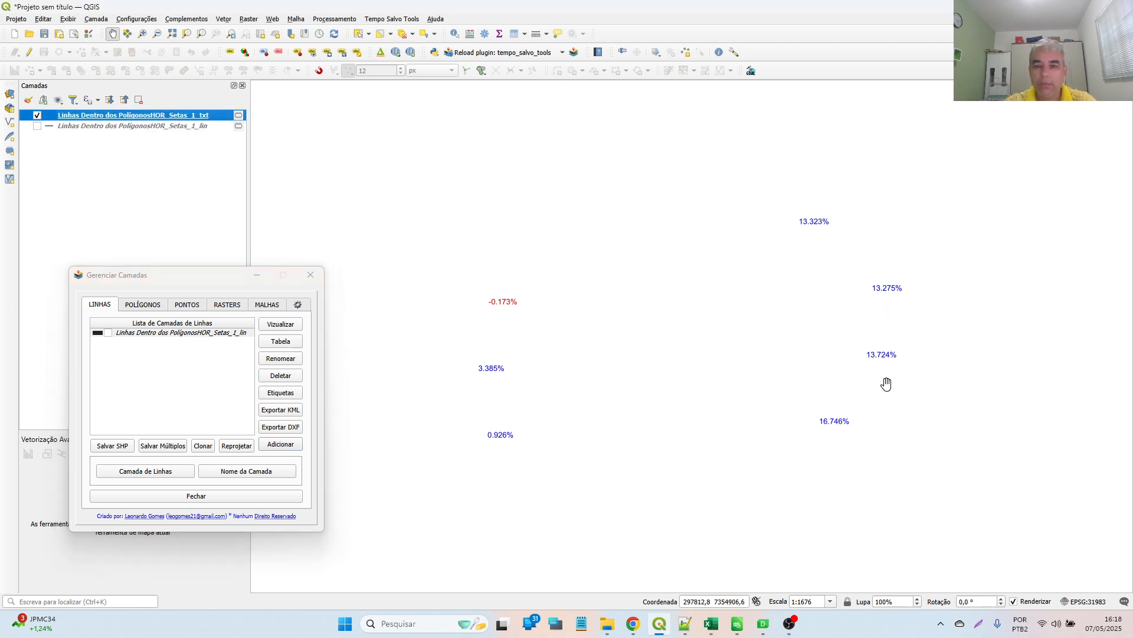
click(37, 126)
drag(181, 276, 799, 269)
click(779, 326)
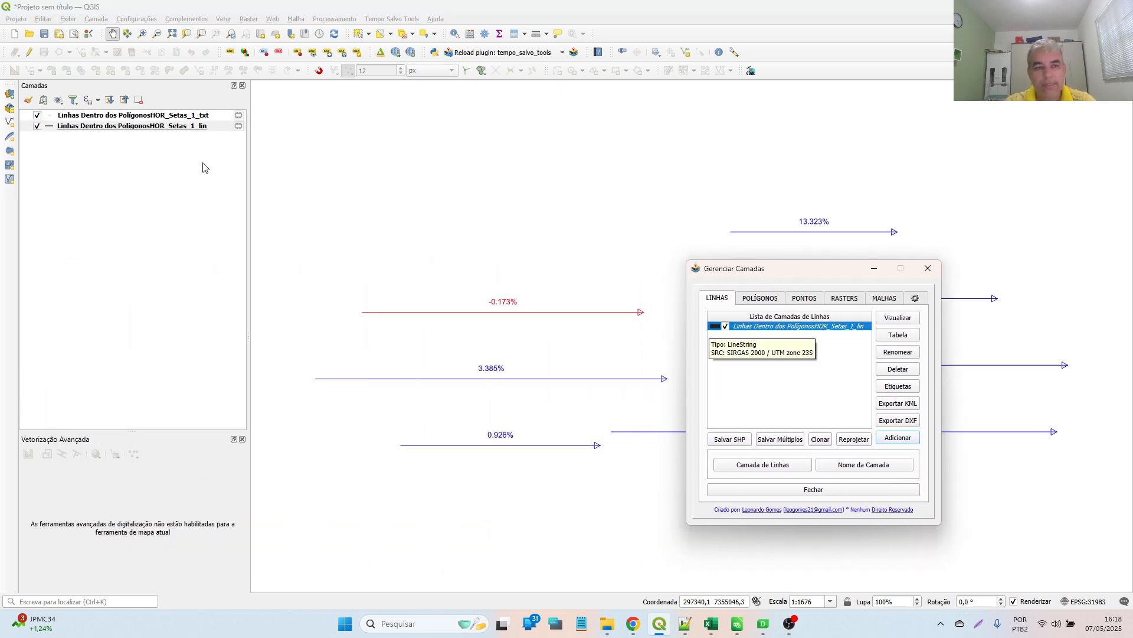
Step: Enable editing on the Linhas Dentro dos PolígonosHOR_Setas_1_lin layer and draw a diagonal two-point line above the red arrow
right_click(151, 128)
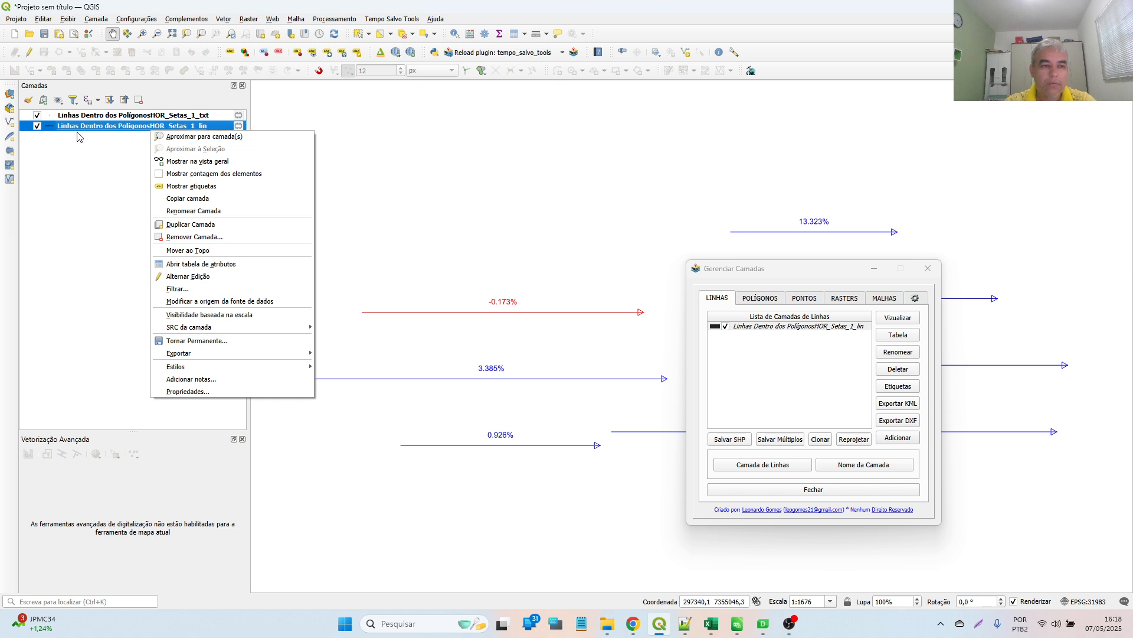
click(63, 112)
click(29, 52)
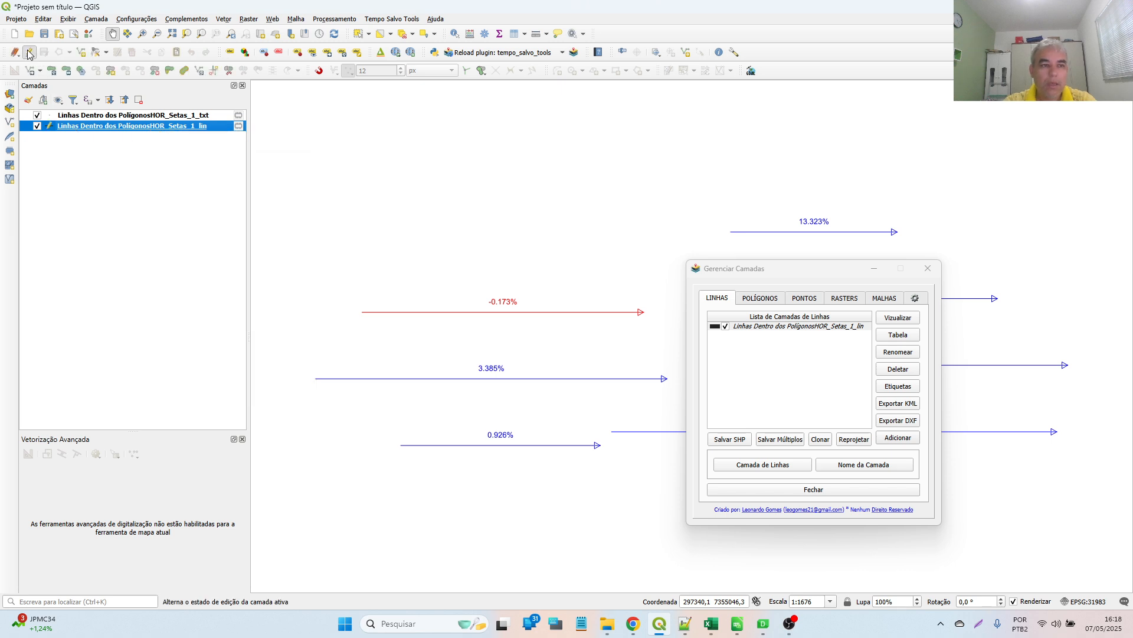
click(81, 52)
click(59, 52)
click(421, 280)
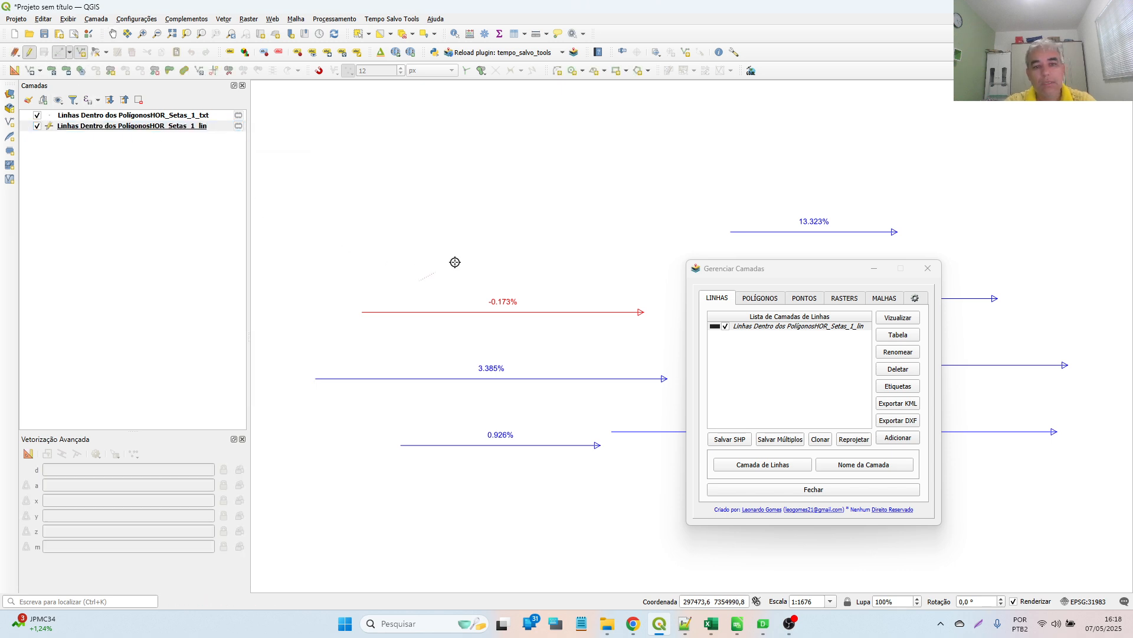
click(742, 184)
right_click(741, 184)
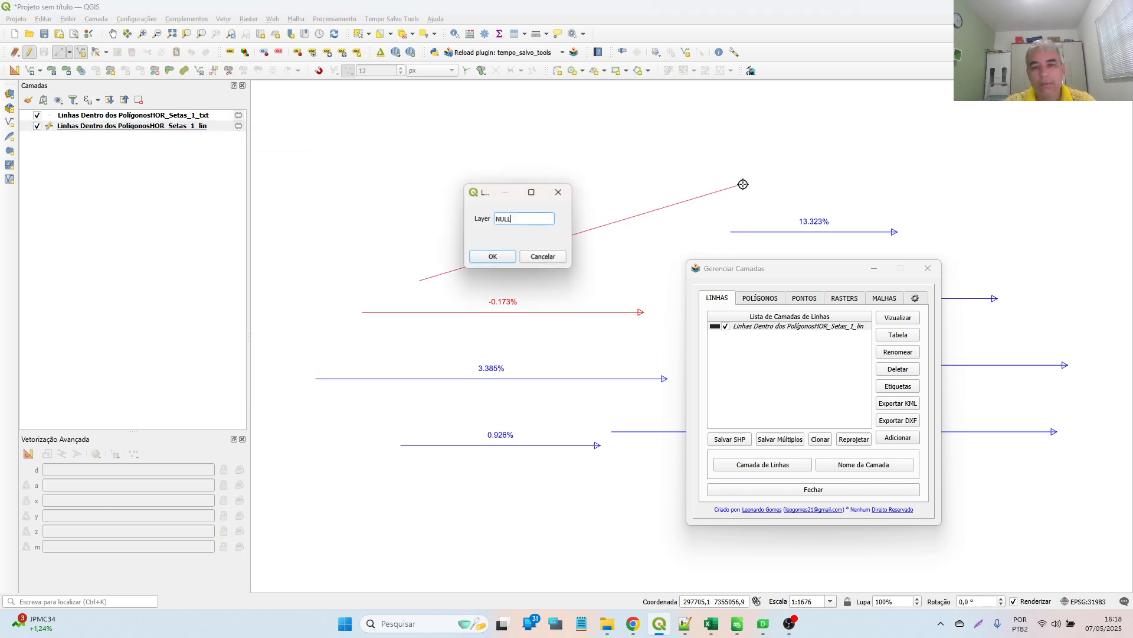
double_click(524, 218)
click(496, 257)
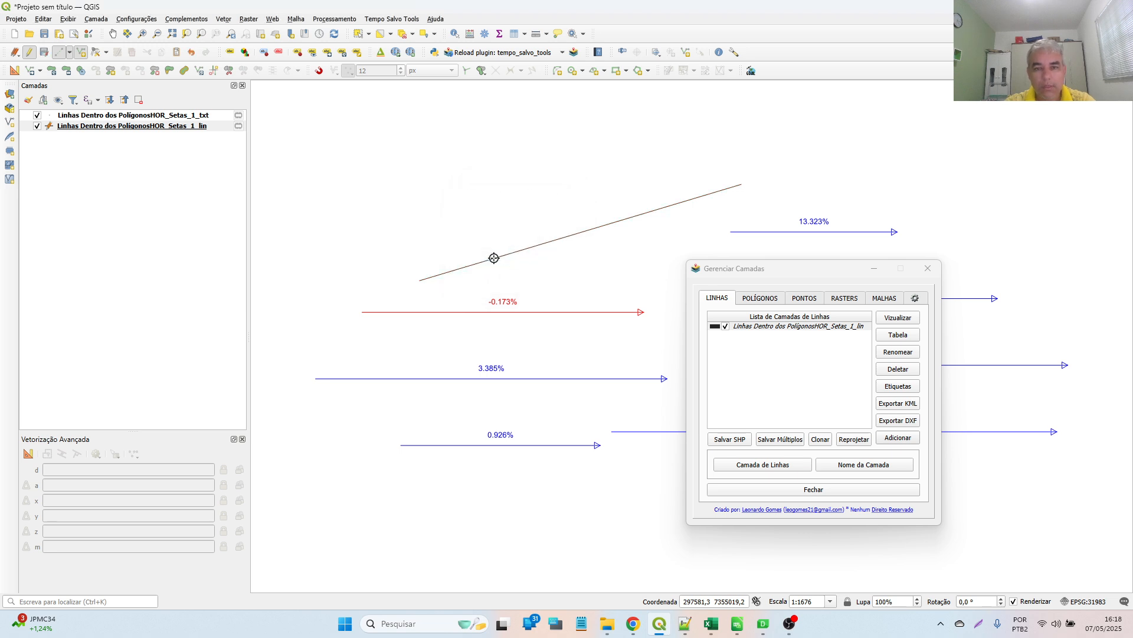
Step: Save the edits to the Linhas Dentro dos PolígonosHOR_Setas_1_lin layer and end its editing session
click(68, 126)
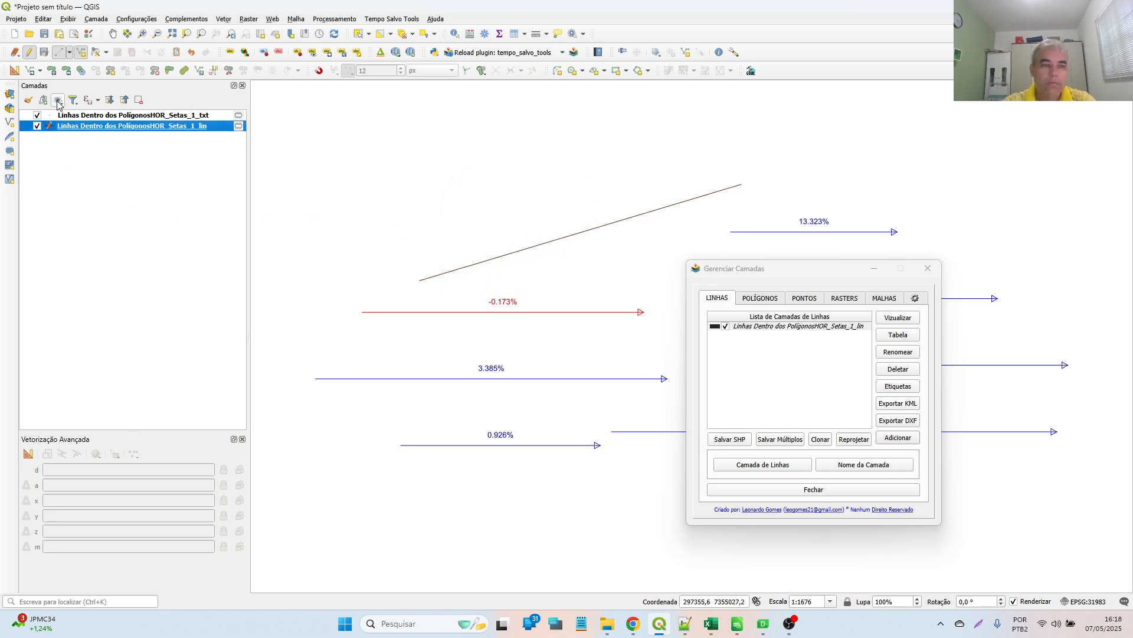
click(43, 52)
click(29, 52)
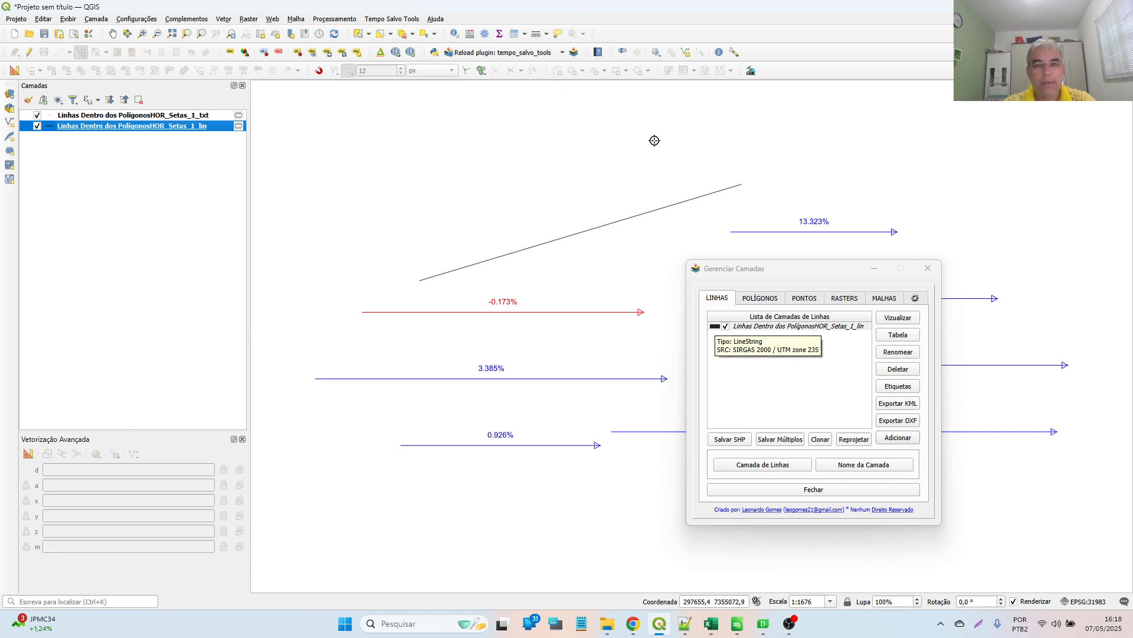
Step: Review the Layer field values in the line layer's attribute table and close the table
click(513, 34)
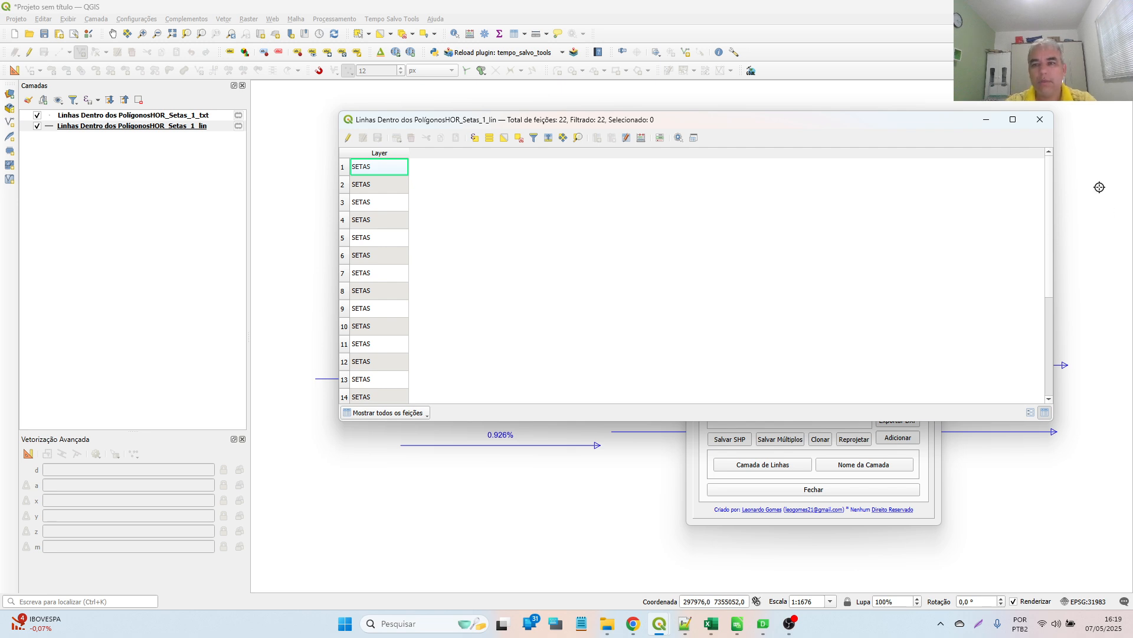
click(1040, 119)
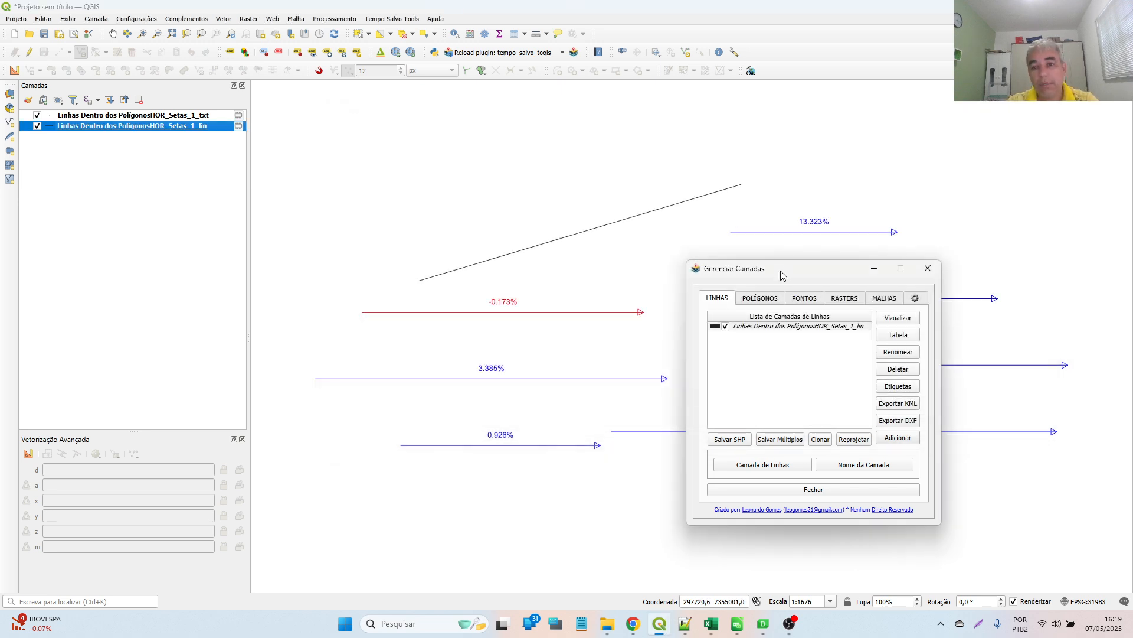
Step: In the layer manager's settings, try adding and removing the Imagens para KMZ and Adicionar camada XLS/ODS toolbar icons
drag(785, 275, 607, 176)
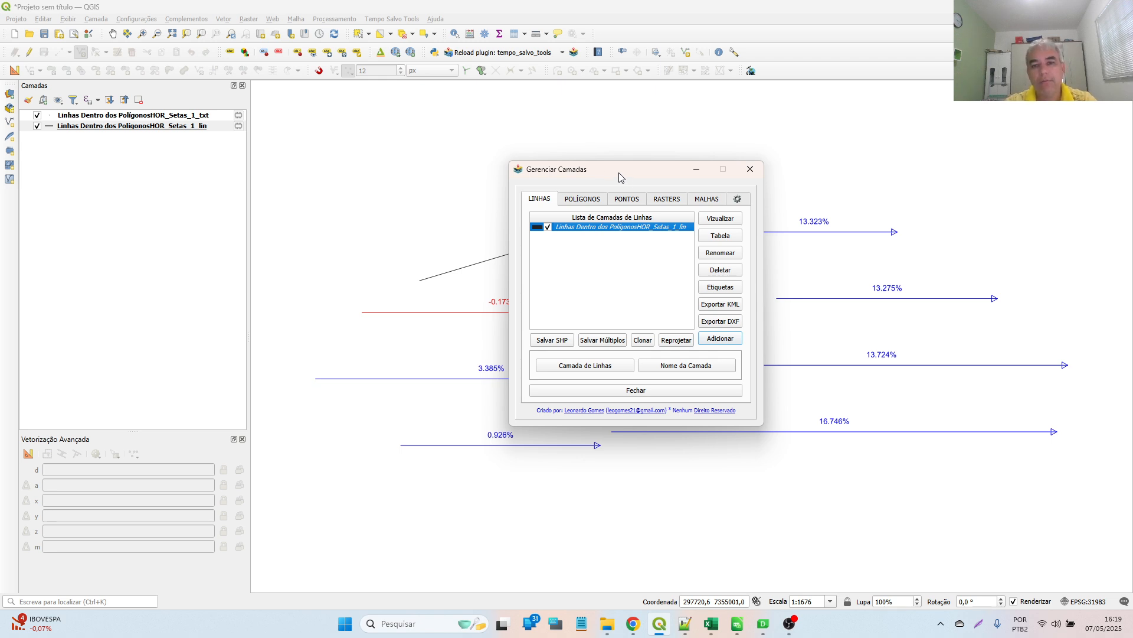
click(737, 199)
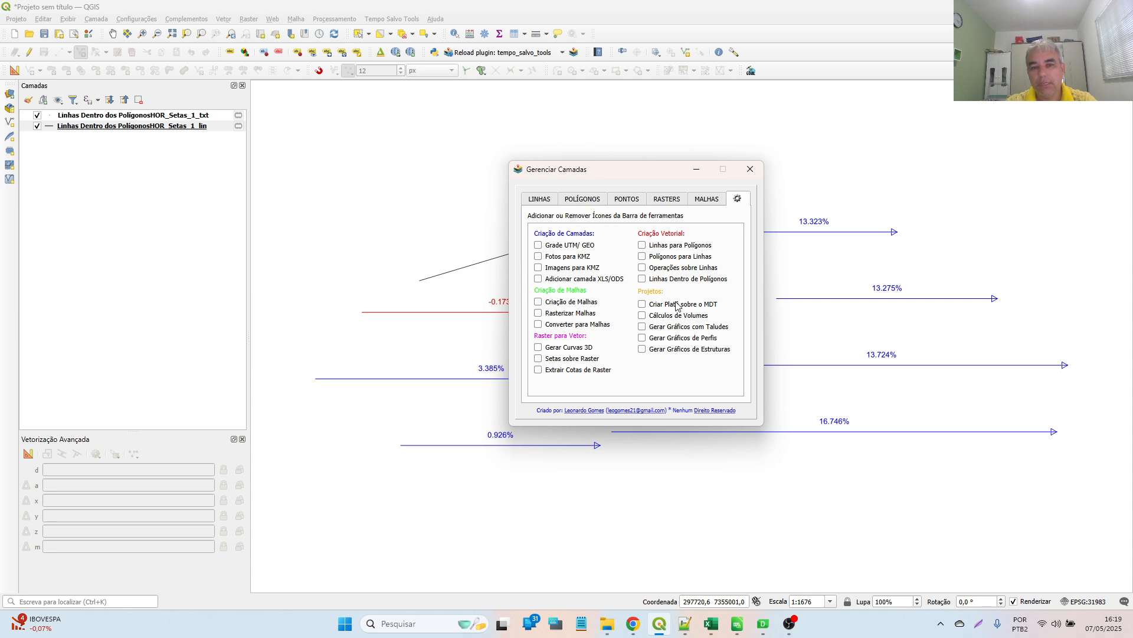
click(653, 282)
click(551, 280)
click(553, 280)
click(553, 269)
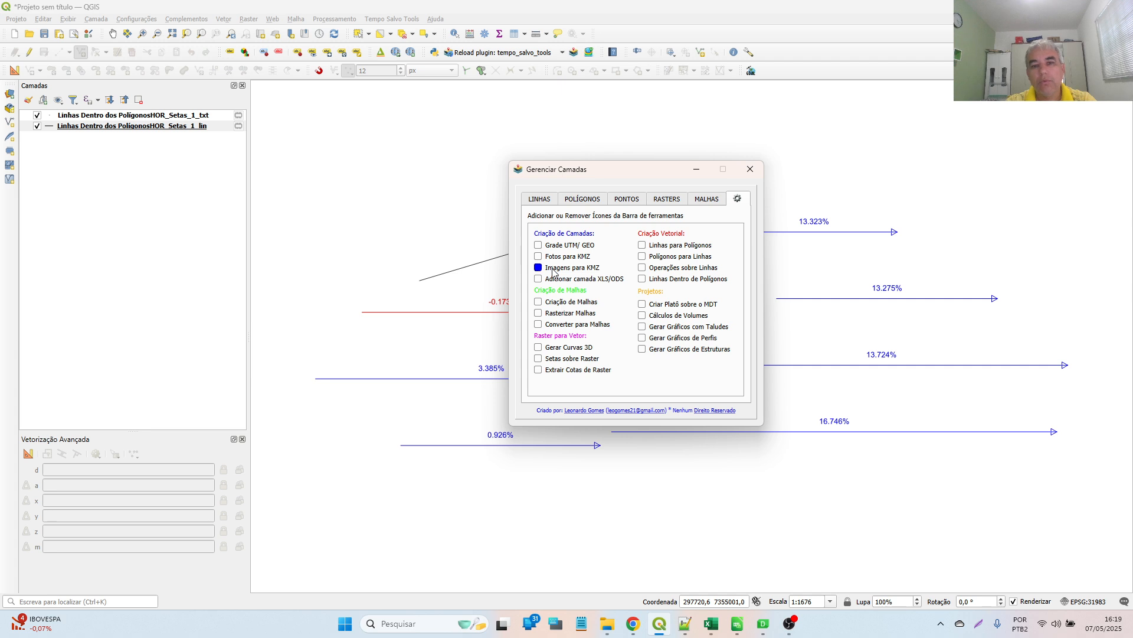
click(553, 270)
click(557, 279)
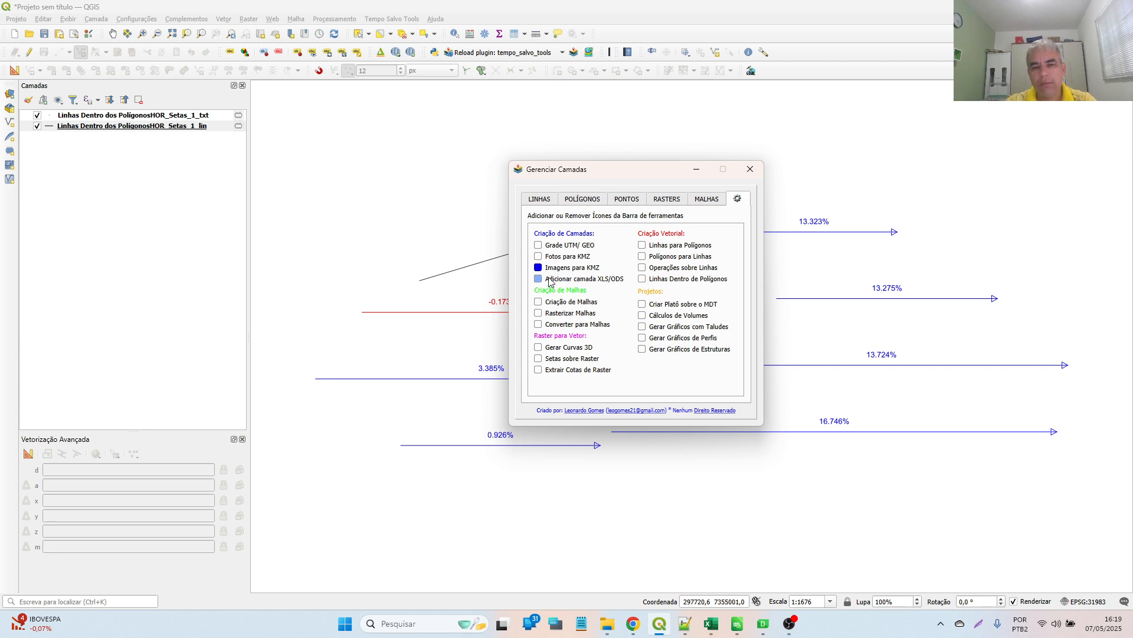
click(558, 278)
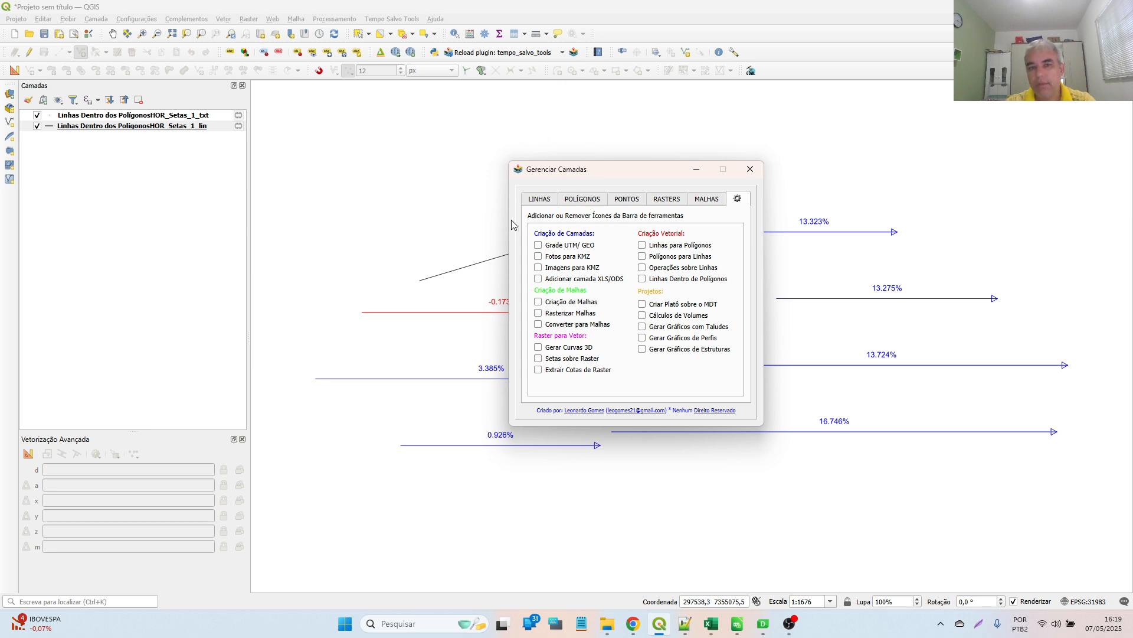
click(541, 201)
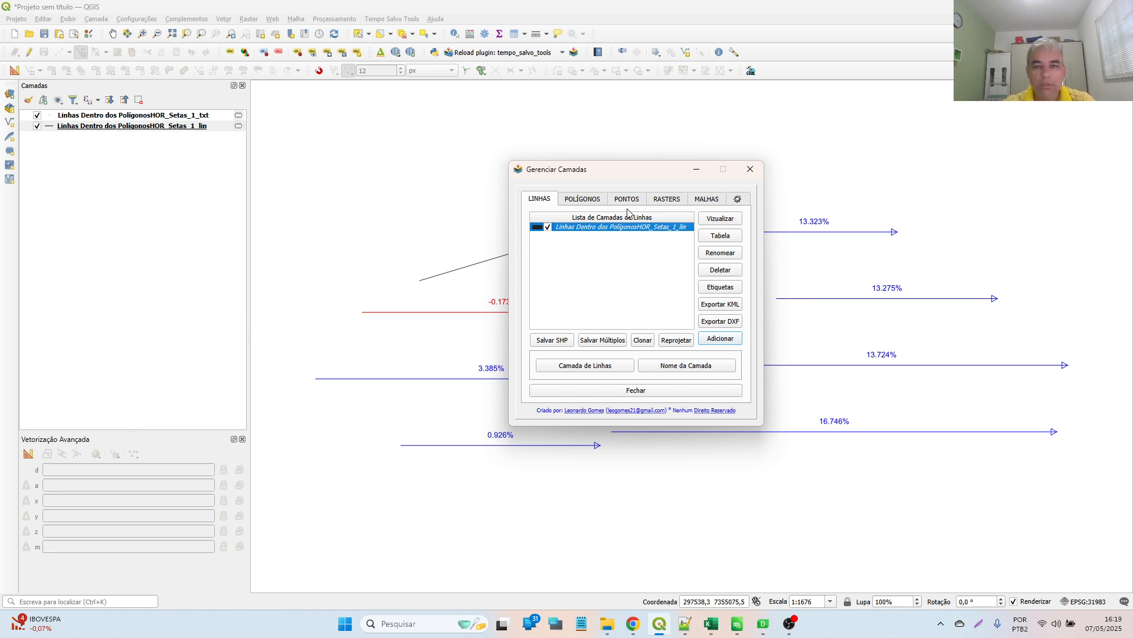
click(738, 201)
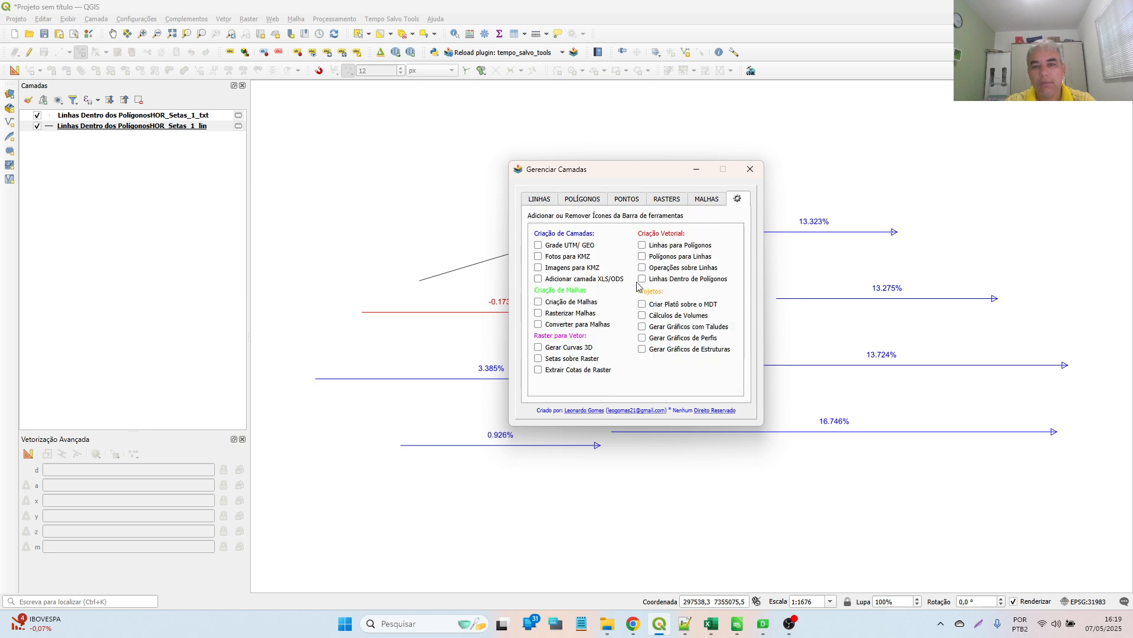
click(544, 201)
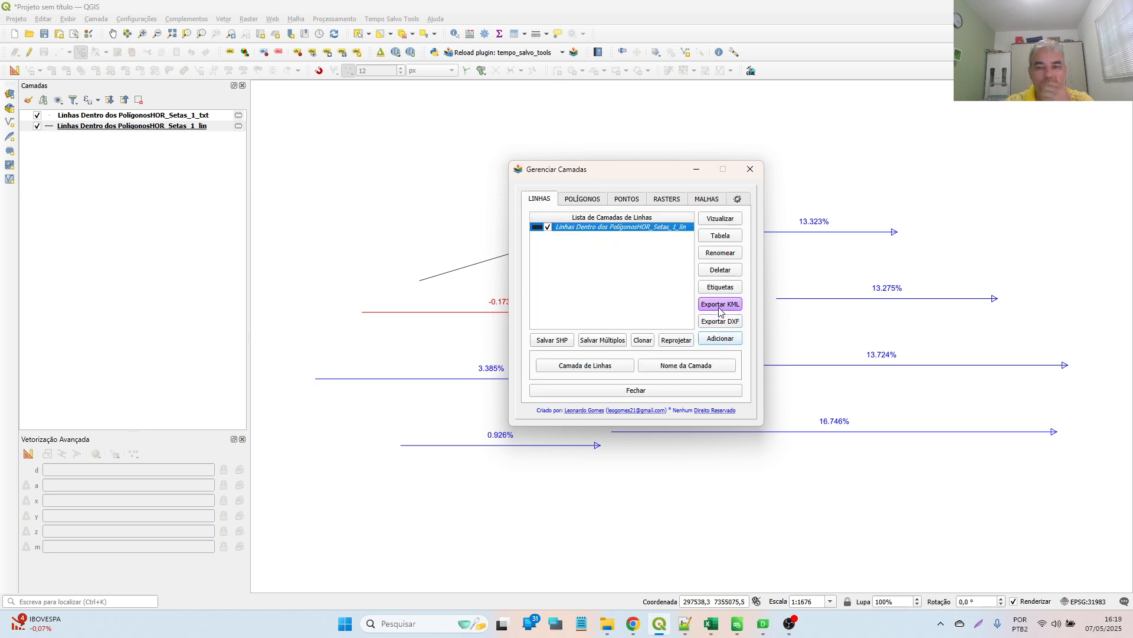